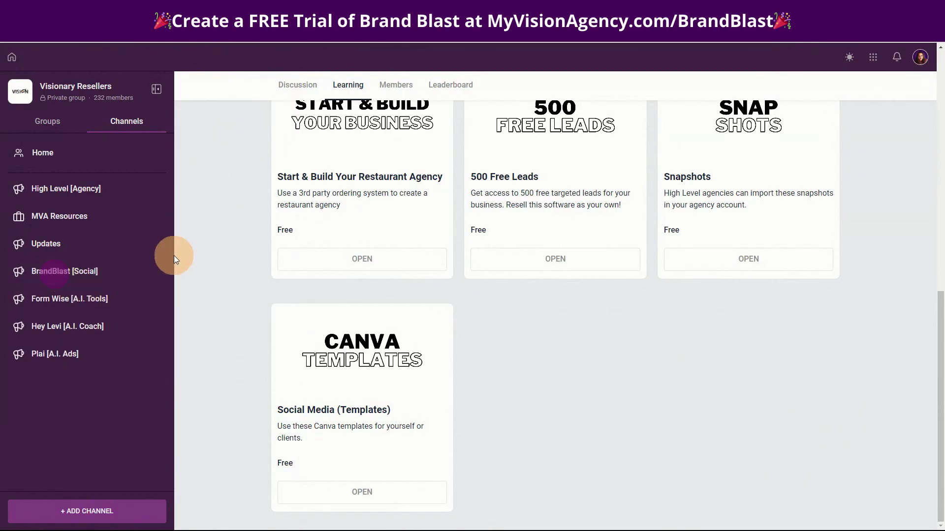
View the BrandBlast [Social] channel and open the Social Media (Templates) course in the group's learning area.
click(43, 274)
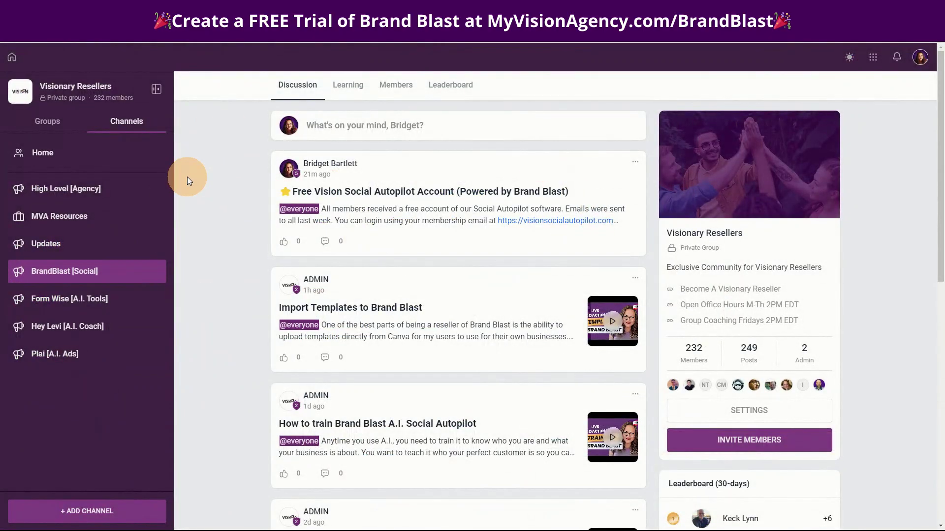
click(342, 86)
scroll(918, 482, down, 10)
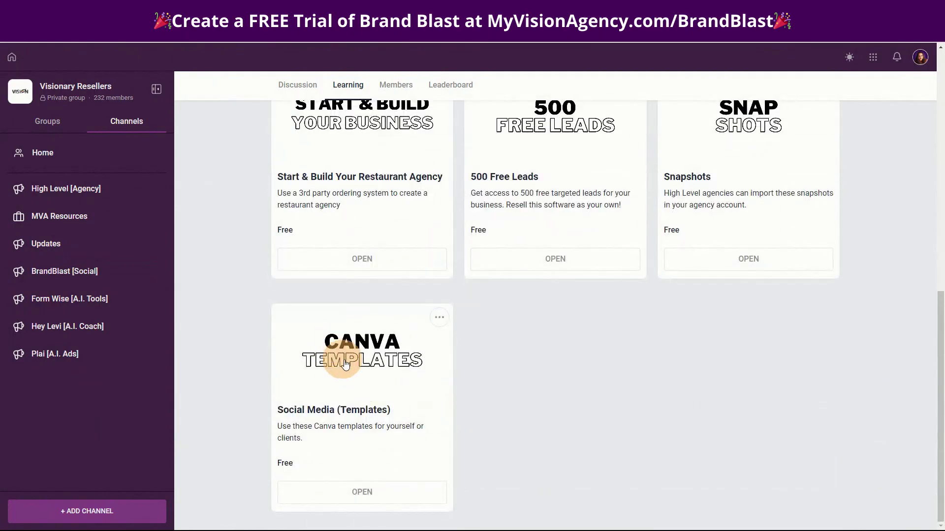
click(347, 357)
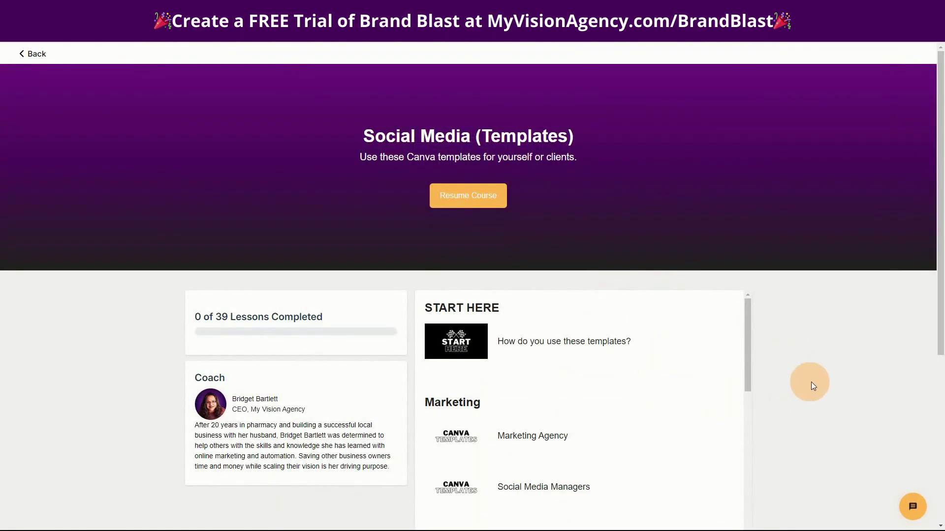
Look through the Social Media (Templates) course's list of Canva template lessons across its industry categories.
scroll(812, 382, down, 4)
scroll(700, 375, down, 5)
scroll(663, 400, down, 20)
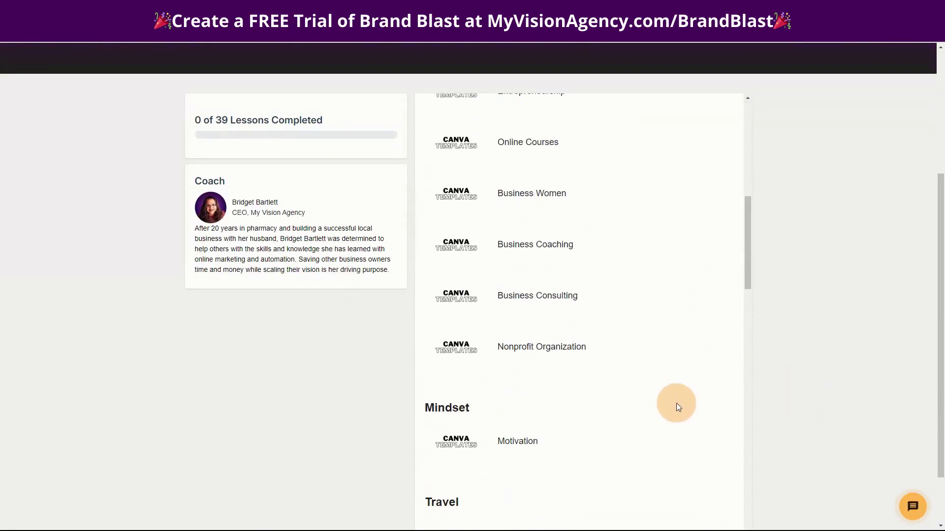
scroll(674, 433, down, 7)
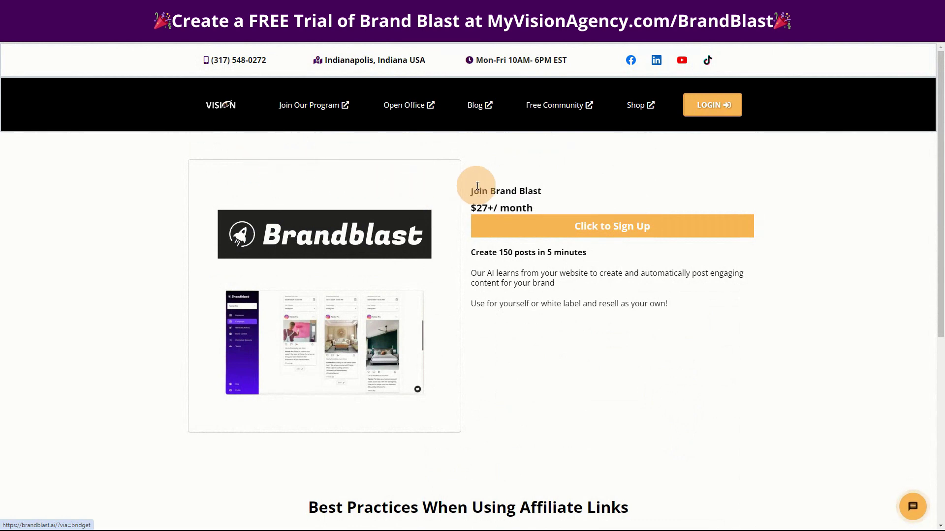
Open the Brandblast website's For Agencies page through the sign-up link and review its Agency and white label pricing plans.
click(595, 226)
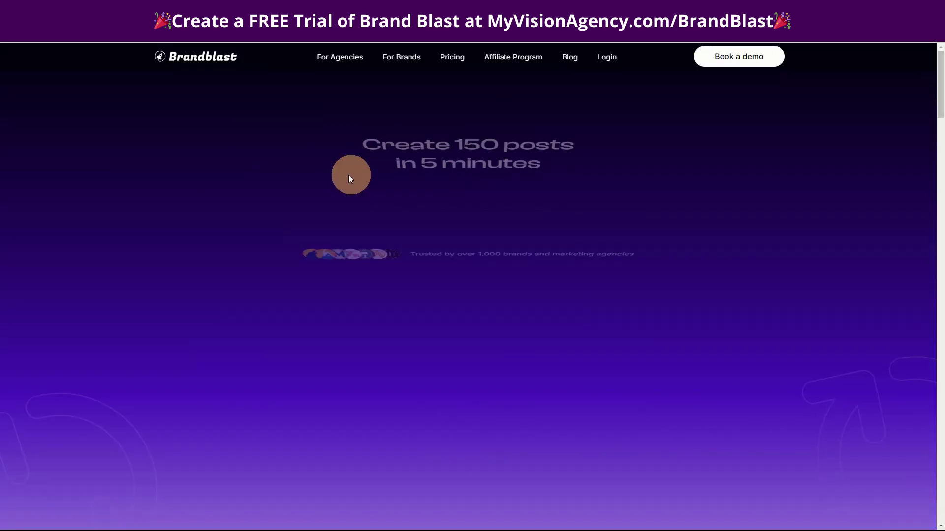
click(352, 62)
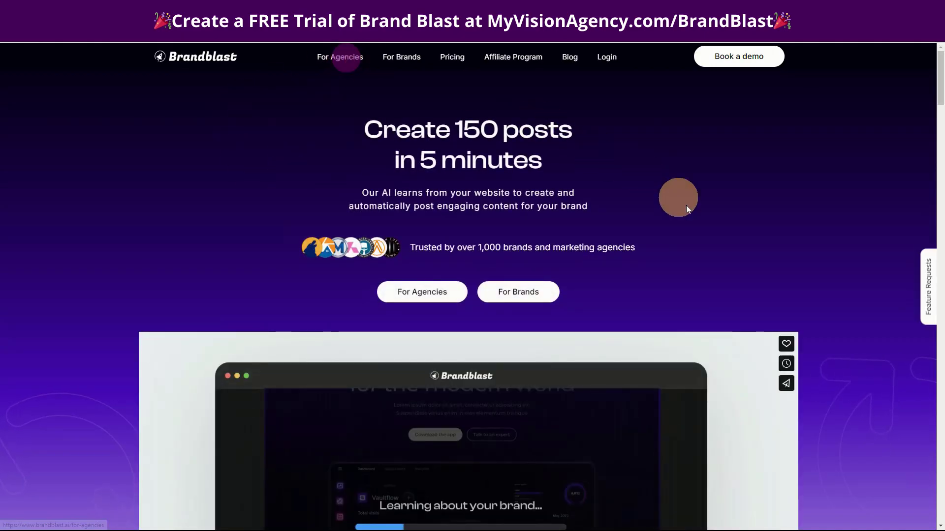
scroll(788, 352, down, 5)
scroll(716, 344, down, 20)
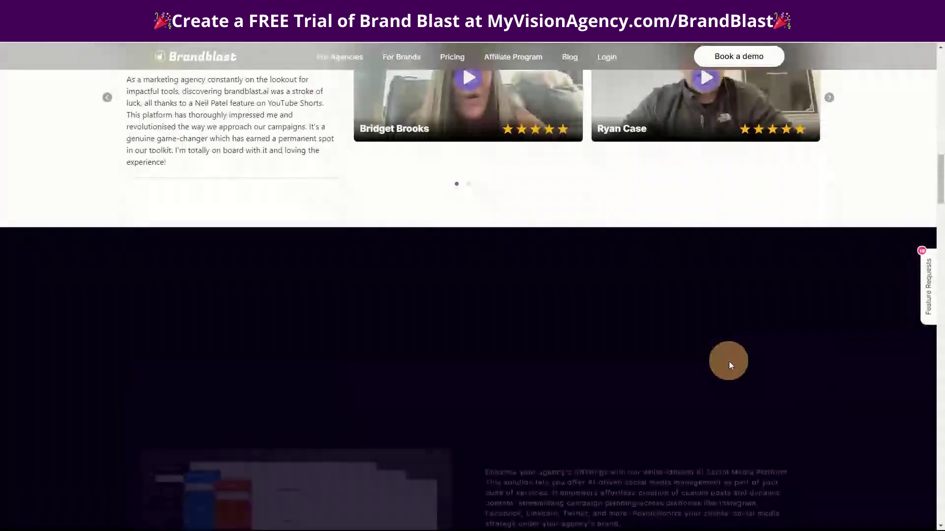
scroll(724, 373, down, 20)
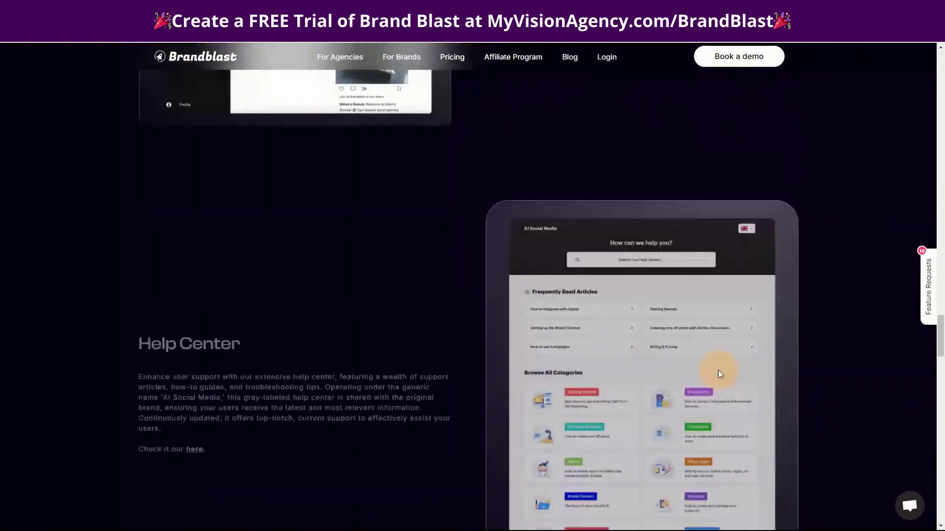
scroll(712, 374, down, 3)
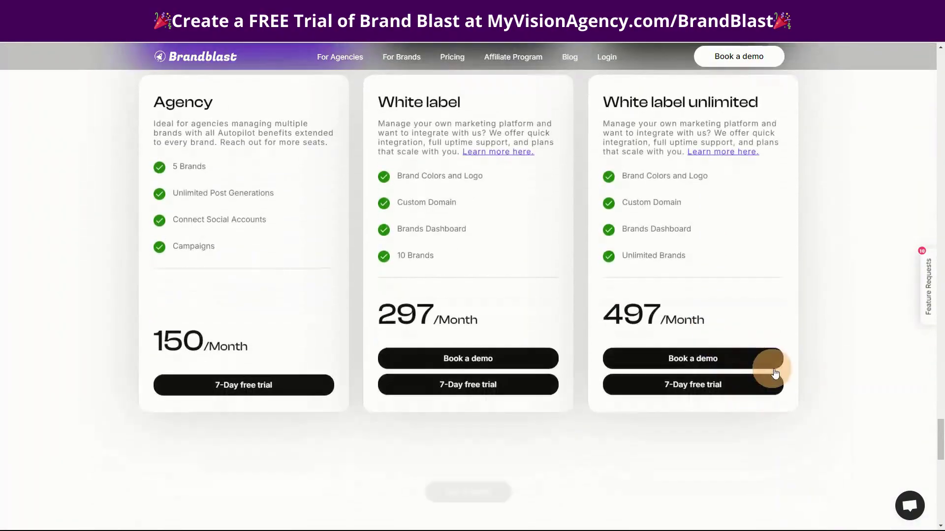
scroll(787, 373, up, 2)
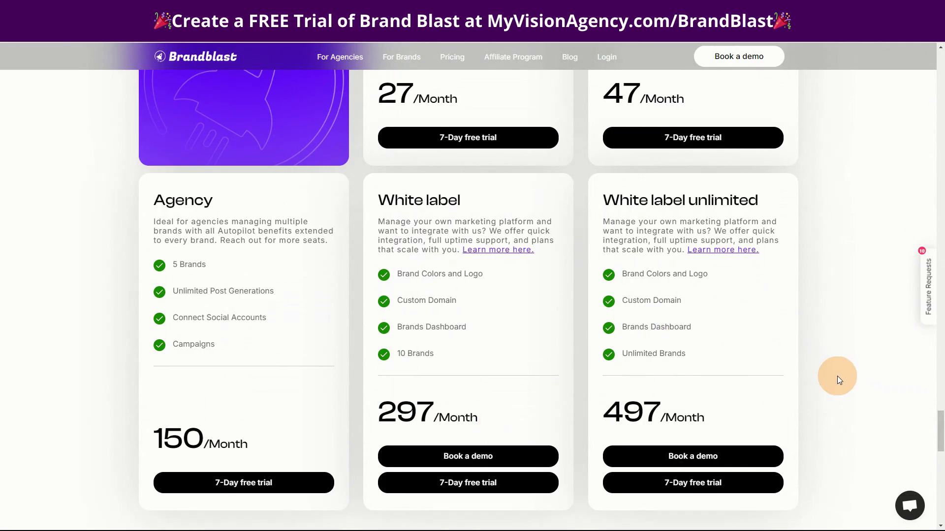
scroll(837, 376, up, 5)
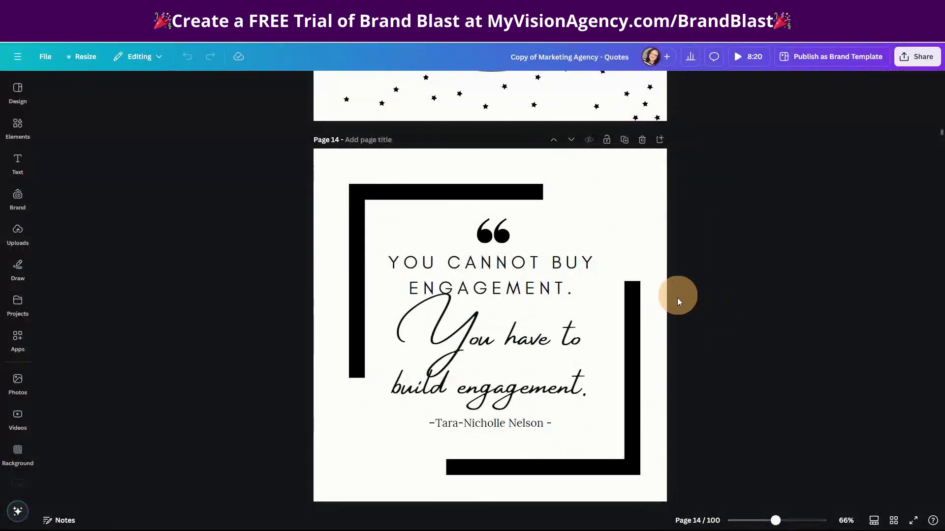
Examine the quote post designs around pages 13 to 25 of the Canva file Copy of Marketing Agency - Quotes.
scroll(750, 392, up, 5)
scroll(747, 388, down, 4)
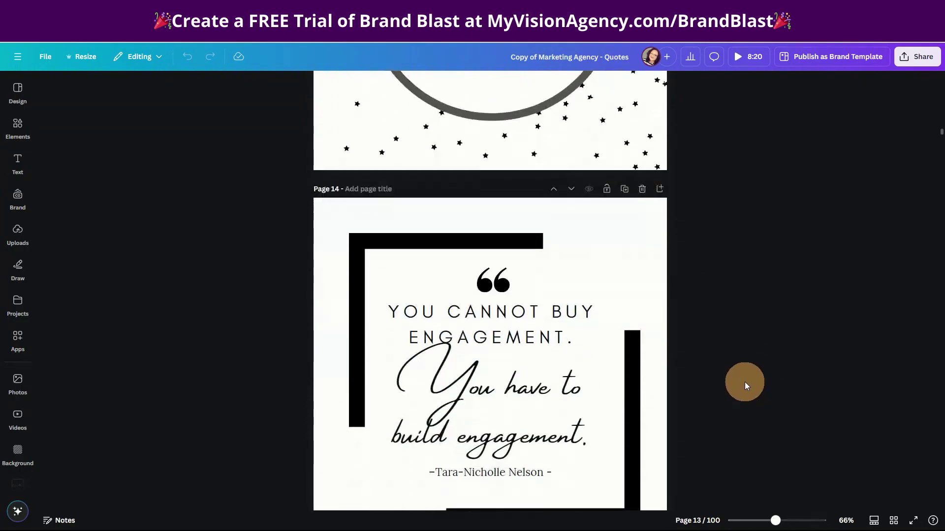
scroll(633, 274, down, 3)
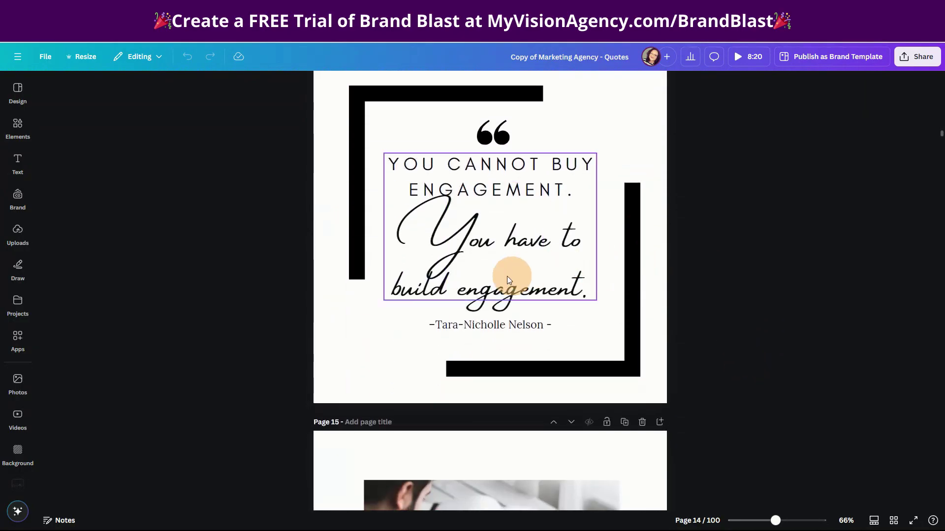
scroll(661, 165, up, 1)
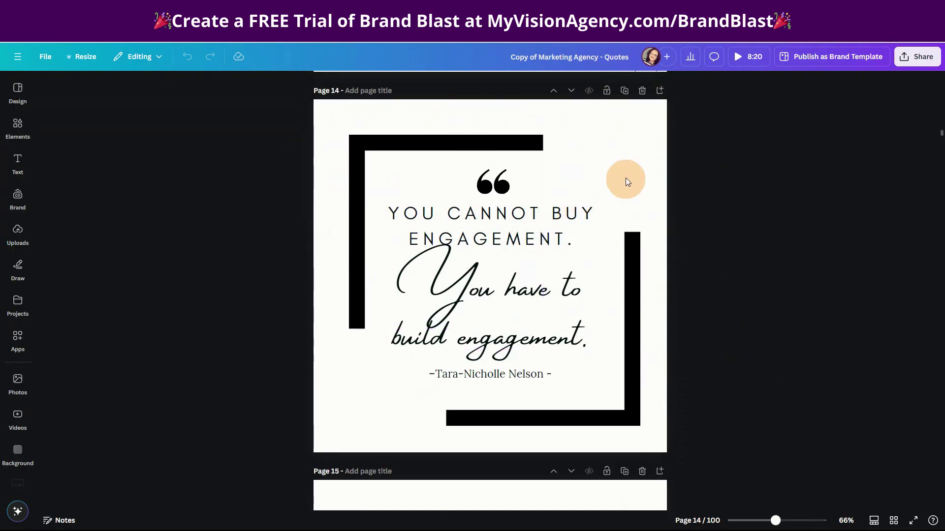
scroll(715, 346, up, 10)
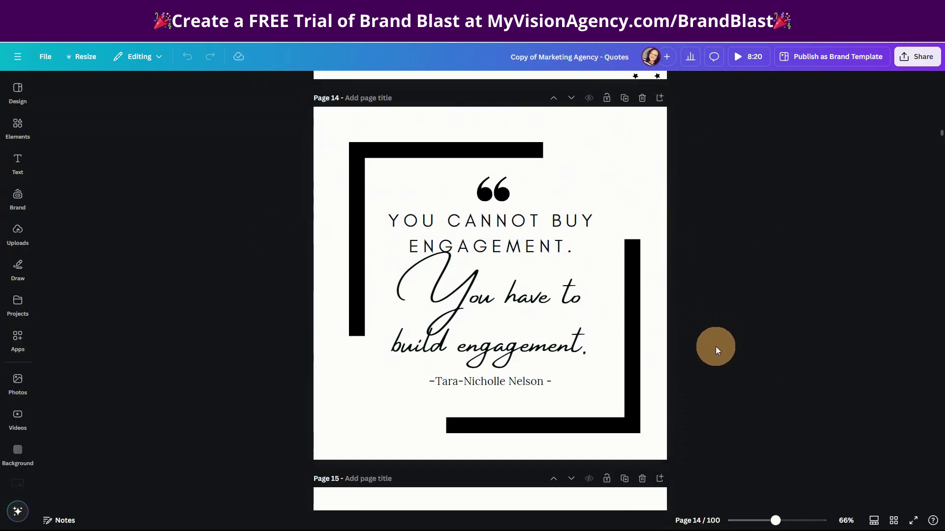
scroll(718, 359, up, 6)
scroll(724, 345, down, 20)
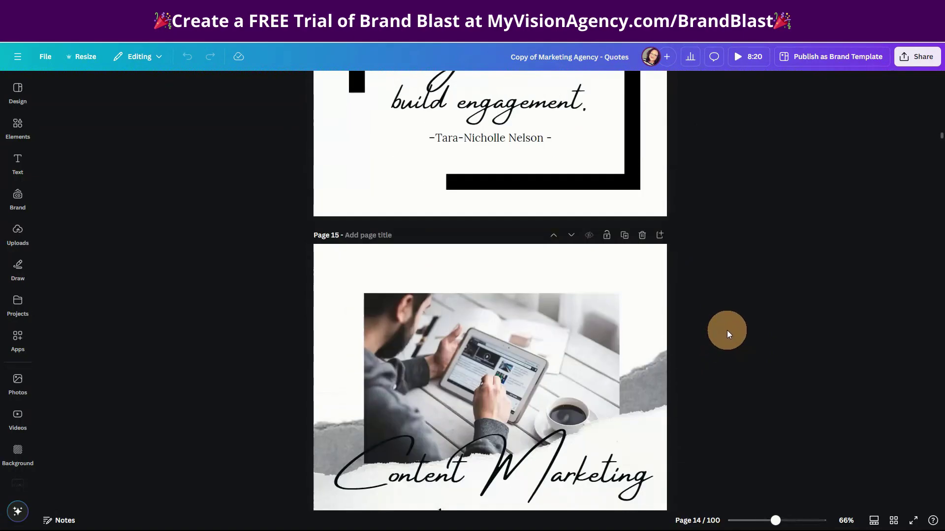
scroll(728, 334, down, 20)
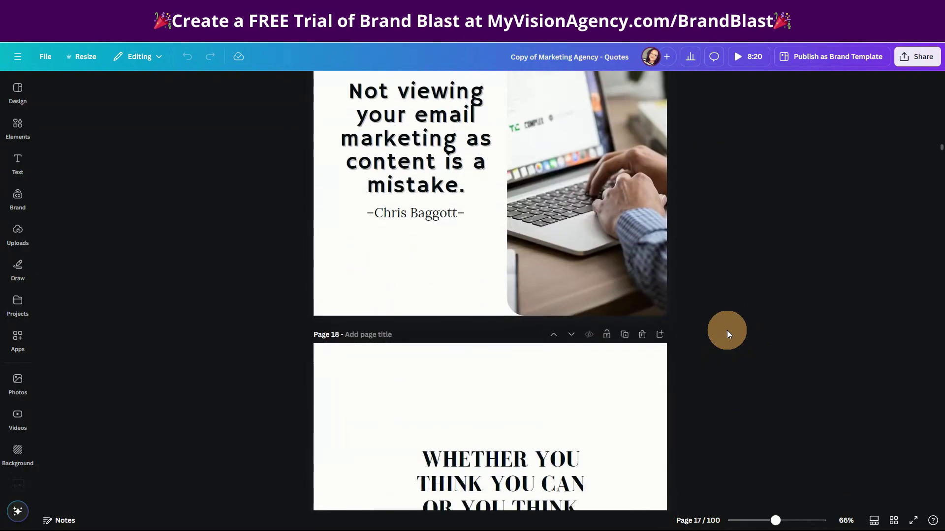
scroll(729, 334, down, 10)
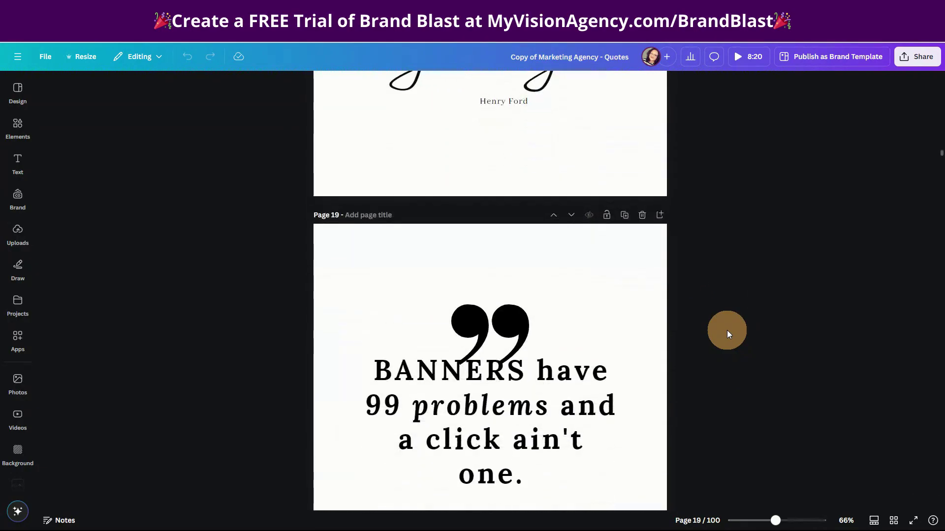
scroll(729, 334, down, 10)
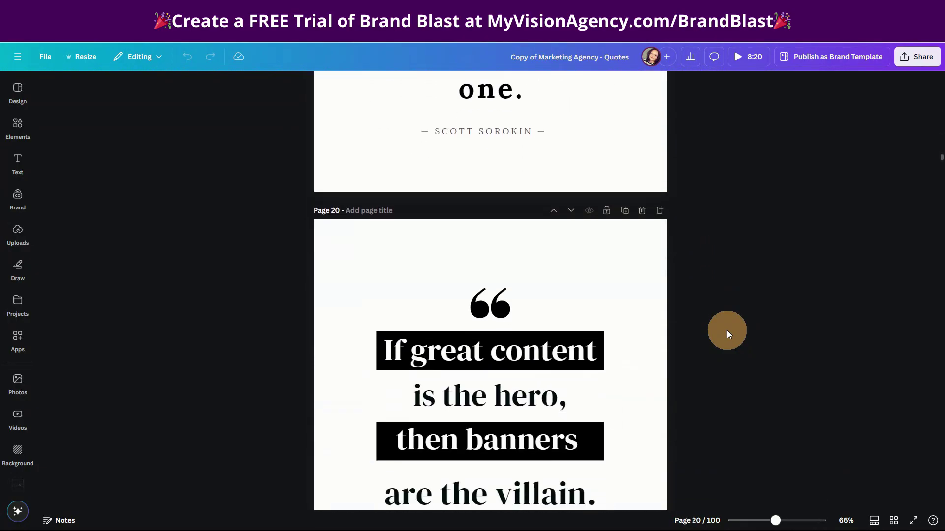
scroll(727, 334, down, 1)
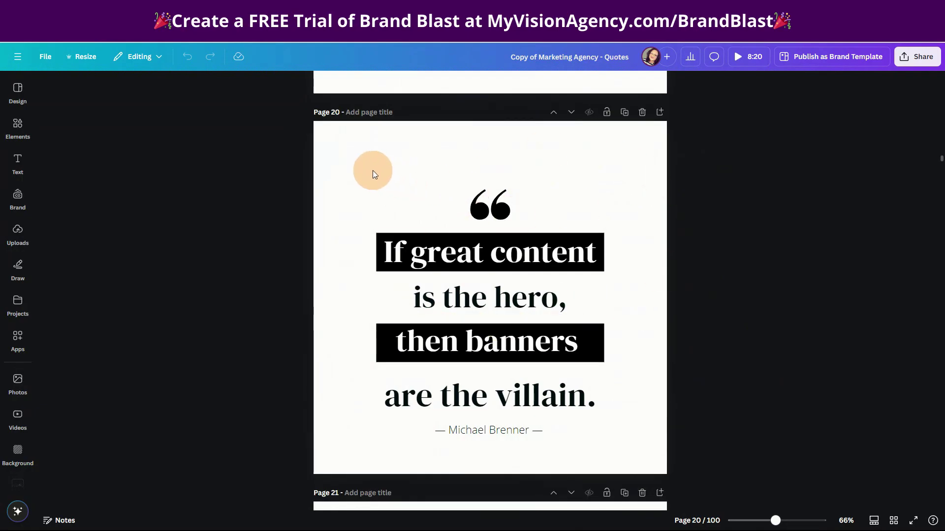
scroll(733, 327, down, 15)
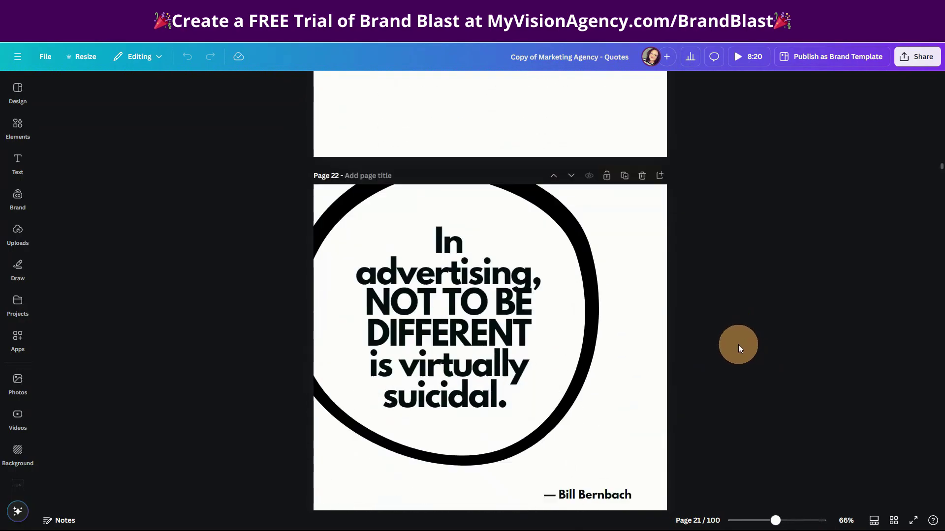
scroll(739, 346, down, 20)
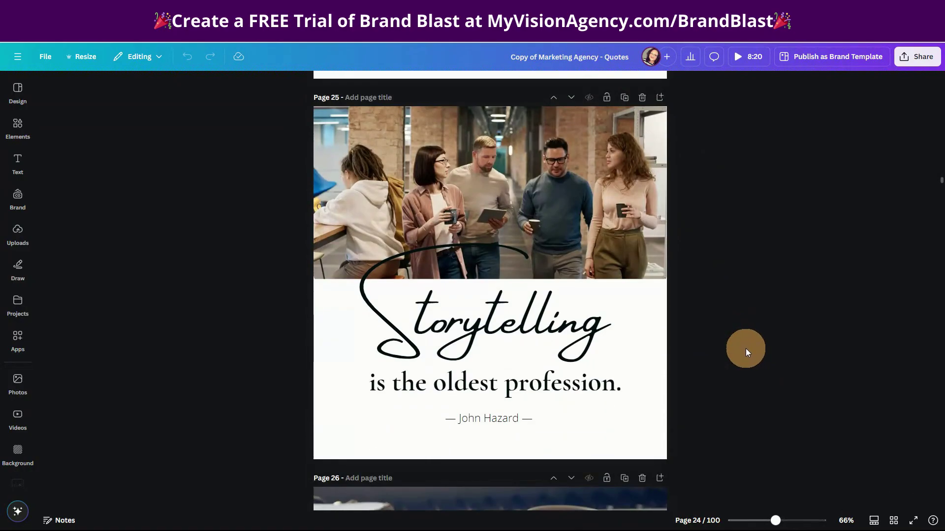
scroll(745, 351, up, 12)
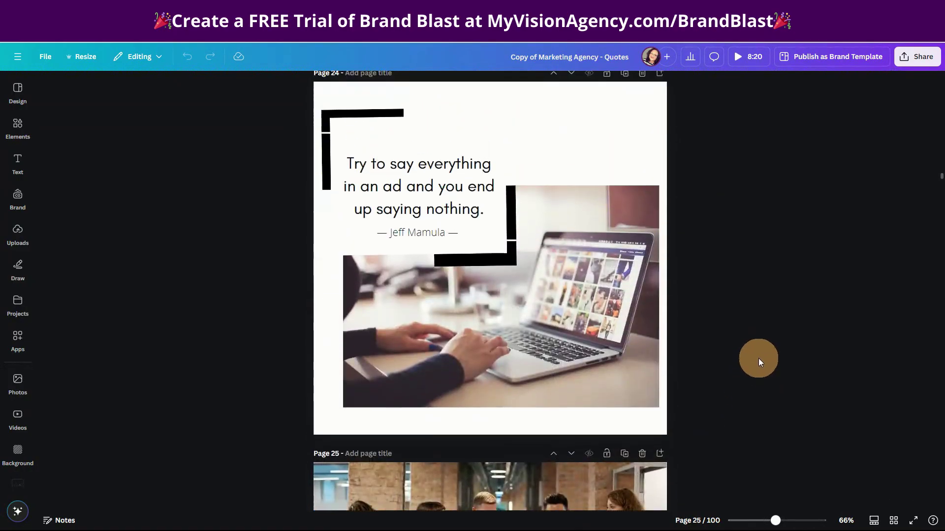
scroll(713, 360, down, 2)
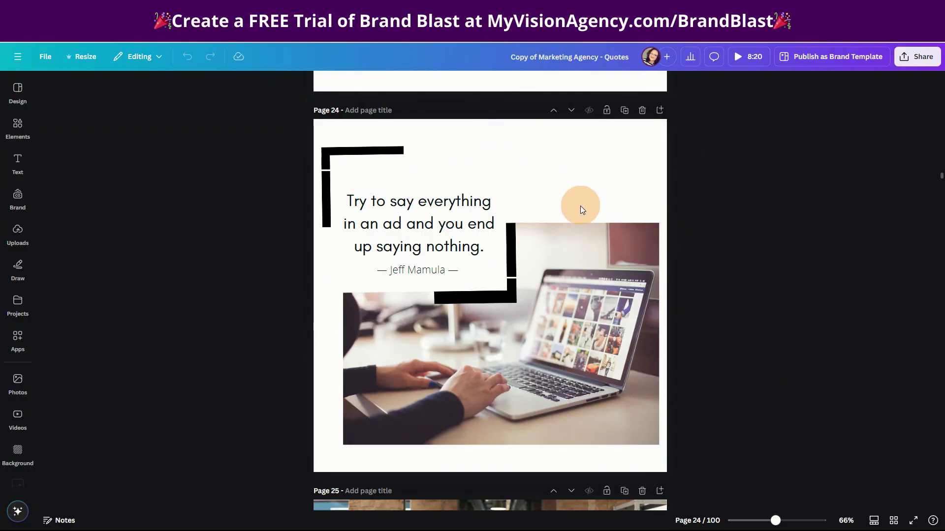
scroll(580, 212, up, 8)
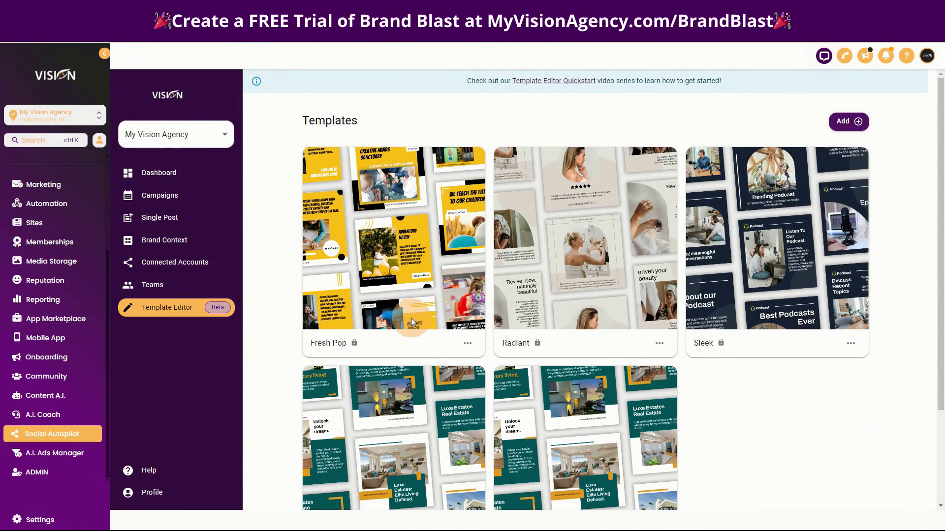
In Social Autopilot's Template Editor, create a template collection named Dynamic Test with Dynamic content type and Only Me privacy.
click(161, 314)
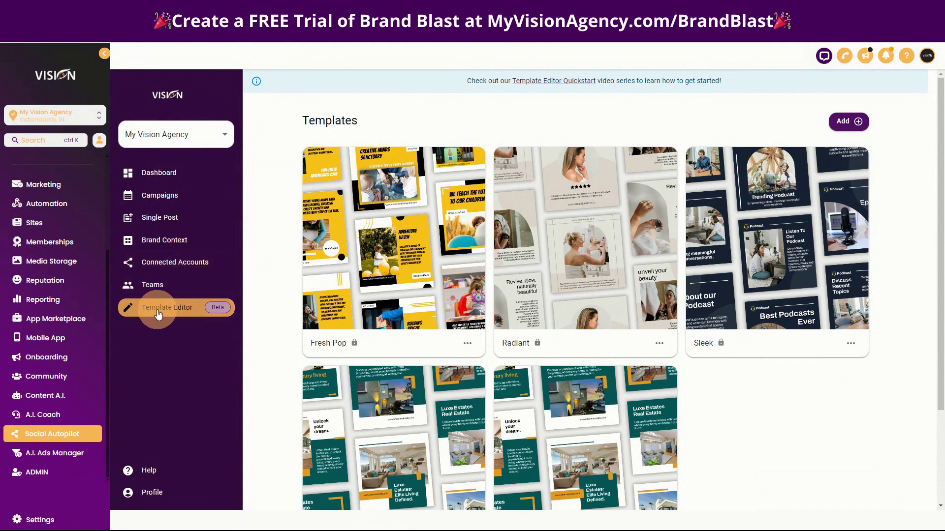
click(748, 418)
click(848, 121)
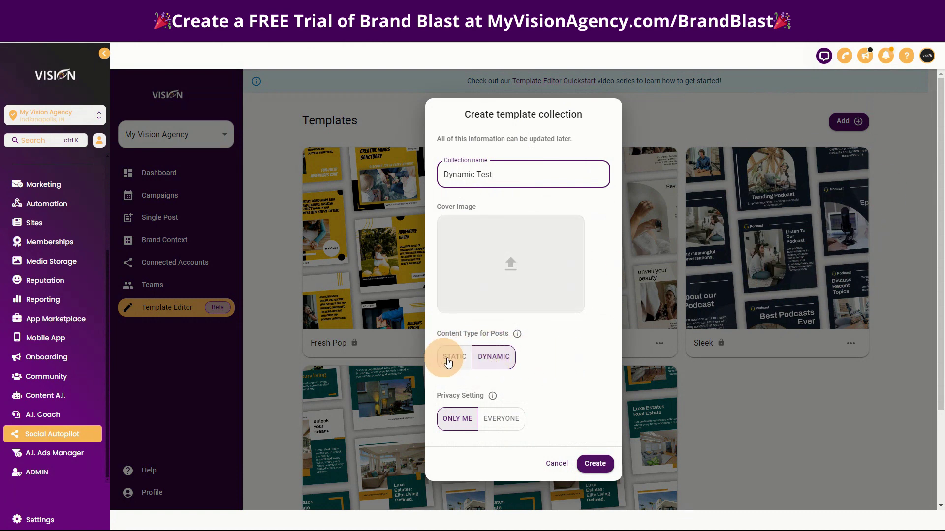
scroll(581, 378, down, 2)
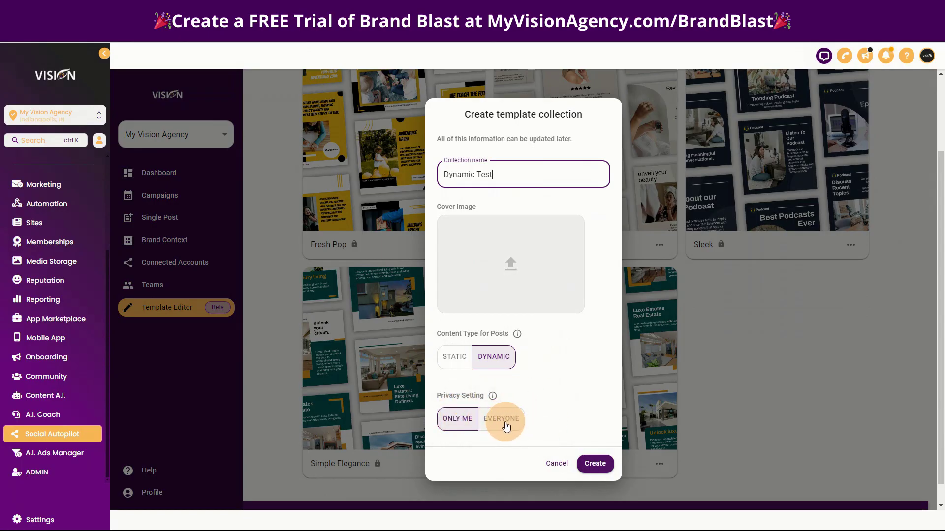
click(594, 464)
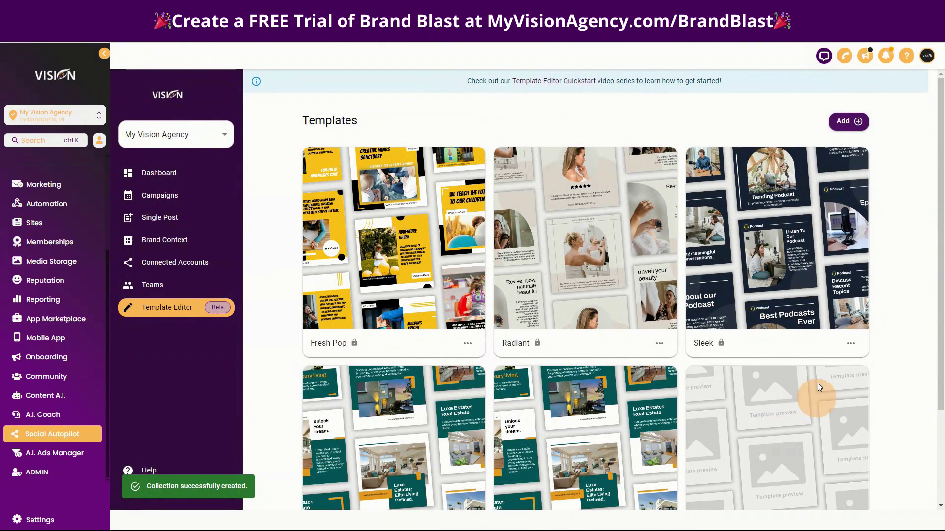
Open the Dynamic Test collection and add a new blank template to it.
scroll(638, 319, down, 3)
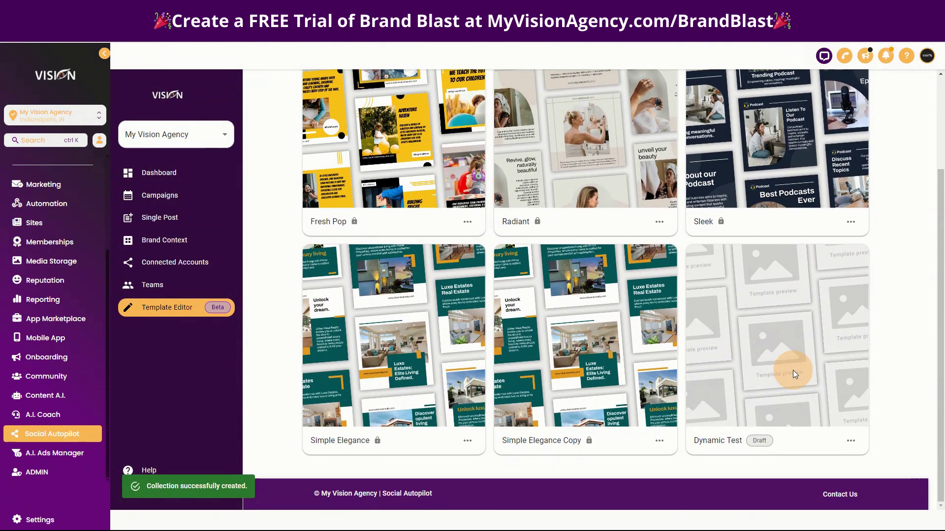
click(772, 347)
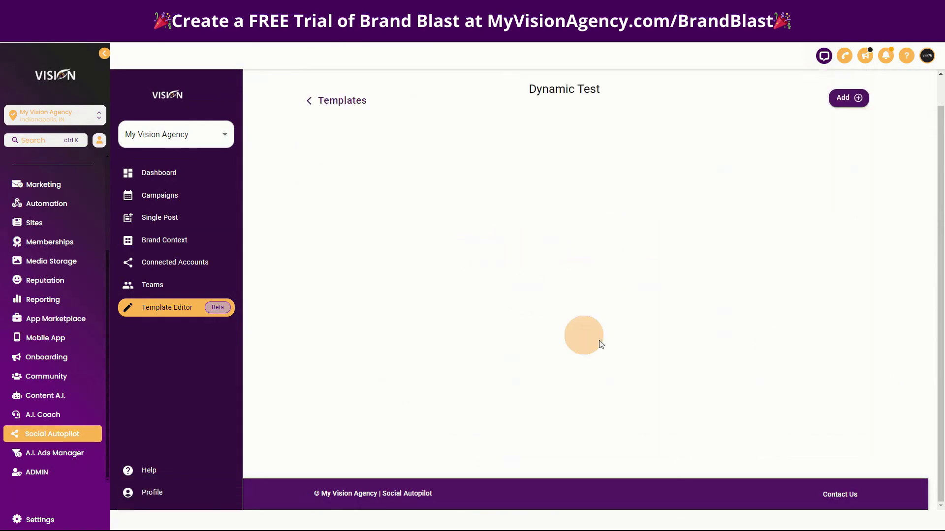
click(847, 98)
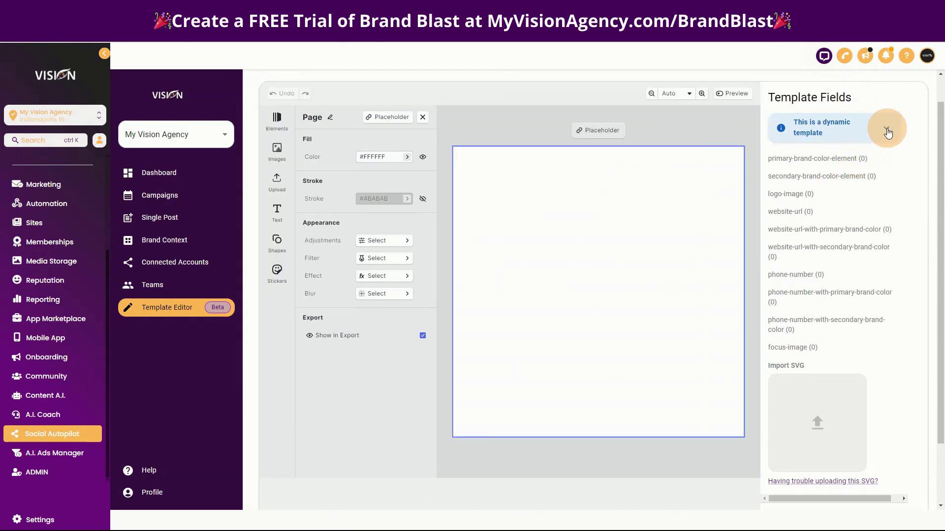
Expand the dynamic template notice in the template fields and highlight its first paragraph explaining dynamic templates.
click(882, 139)
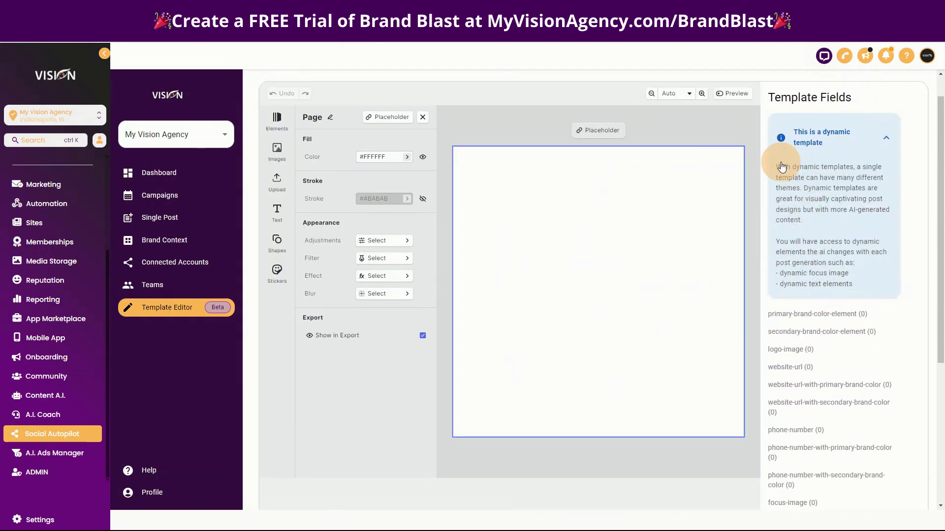
drag(776, 167, 885, 220)
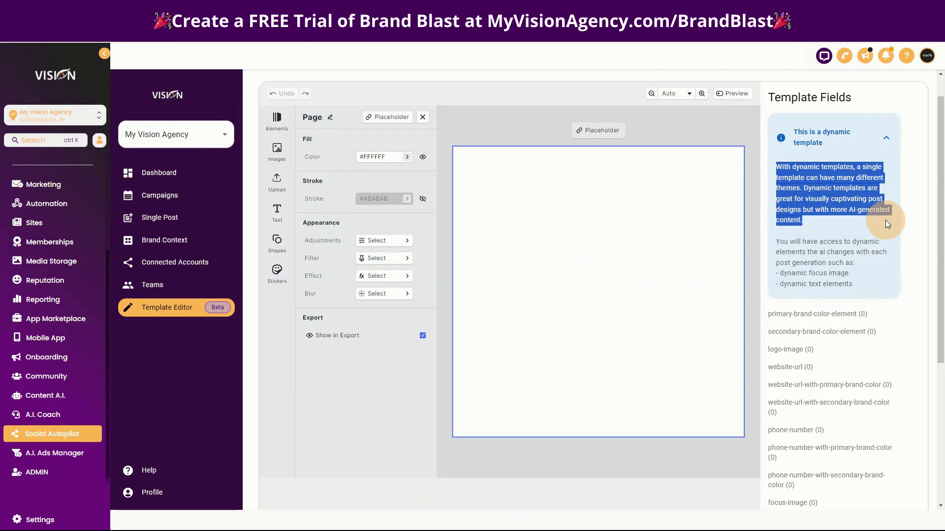
Highlight the notice's remaining text on dynamic elements, including dynamic focus image and dynamic text elements, and look over the template fields.
drag(884, 220, 868, 255)
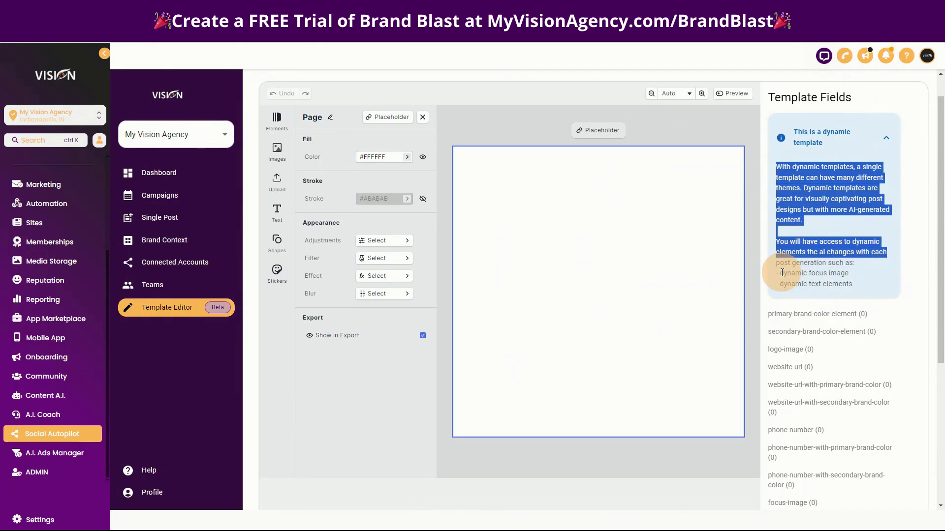
drag(780, 273, 852, 273)
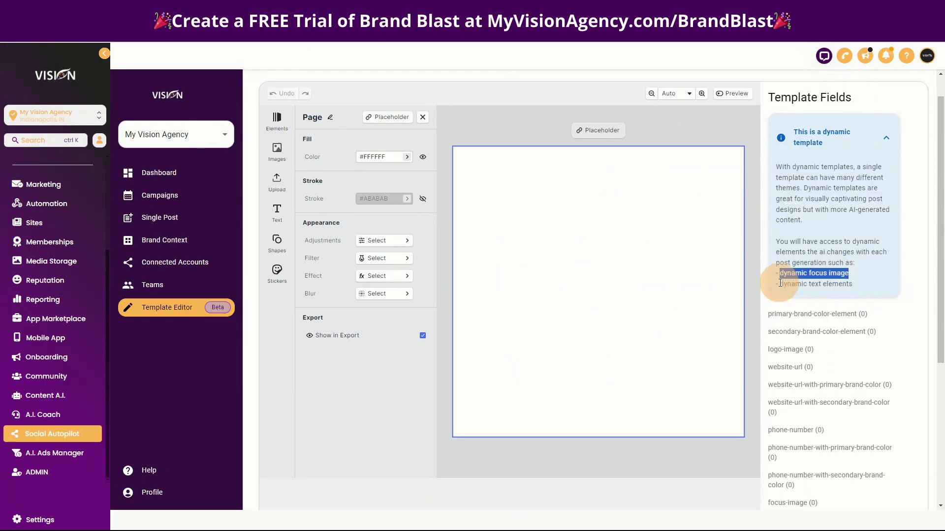
drag(779, 284, 860, 282)
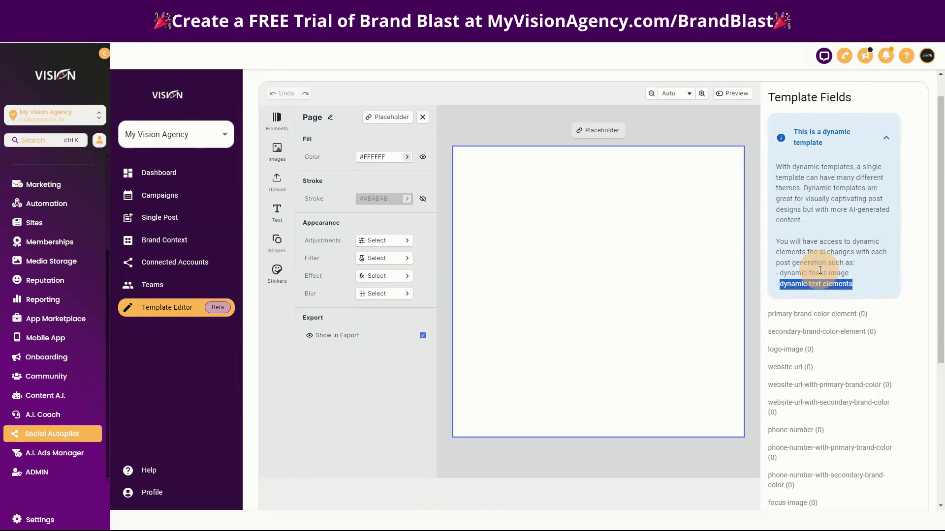
scroll(807, 246, down, 2)
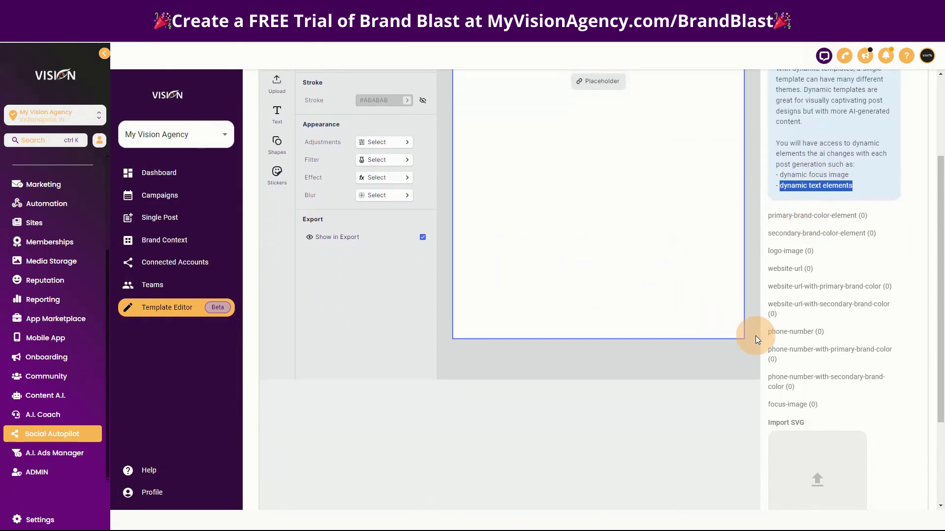
scroll(712, 309, up, 3)
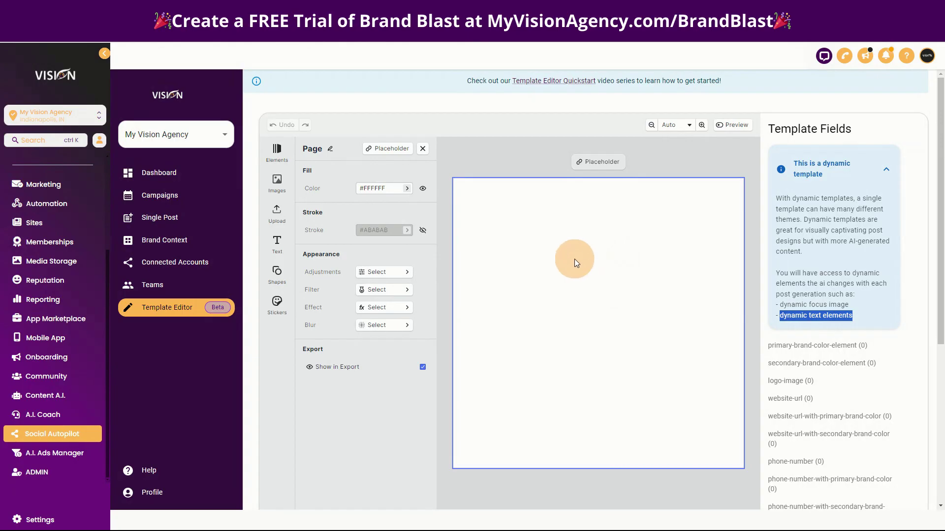
click(493, 233)
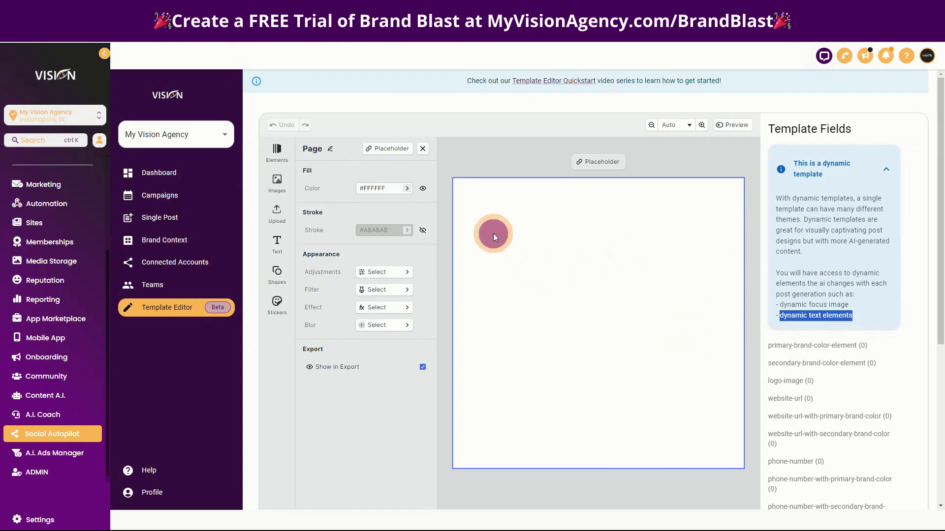
click(276, 183)
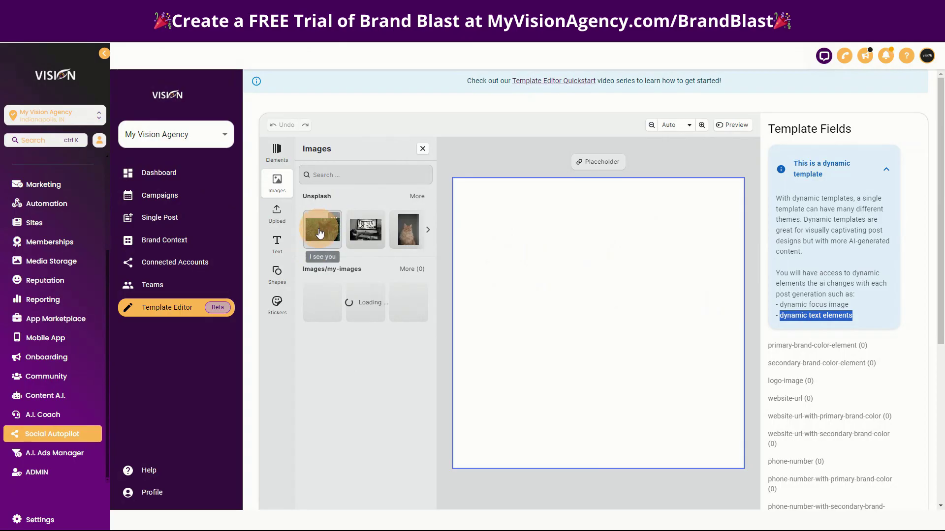
click(319, 232)
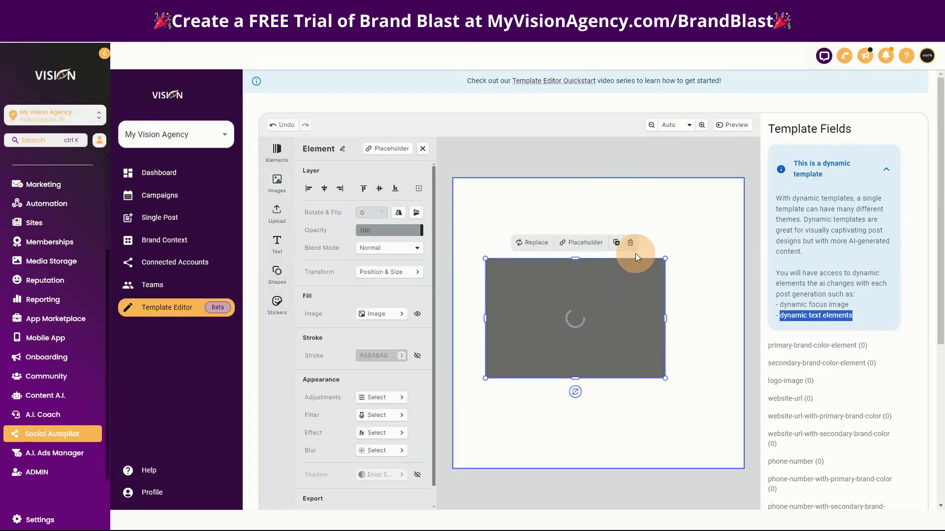
click(630, 242)
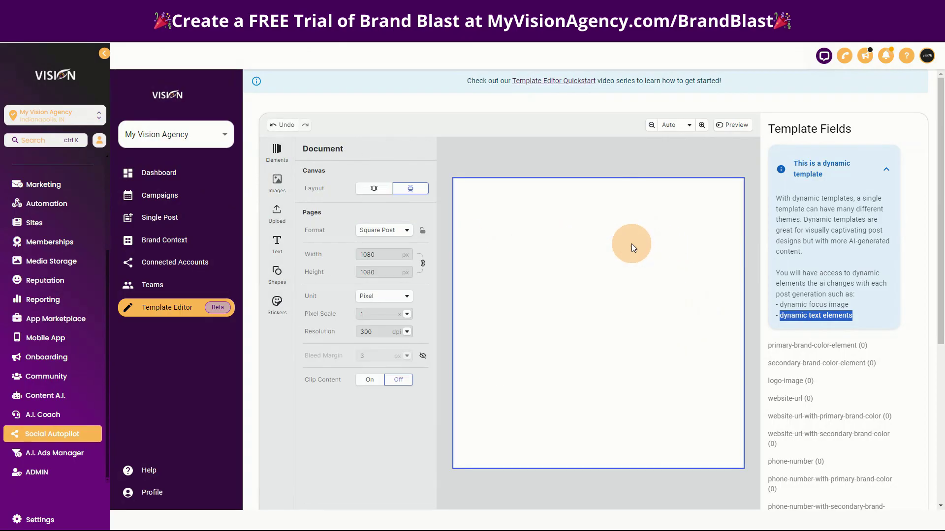
Add the laptop dashboard photo from an Unsplash image search for "marketing" and enlarge it to cover the whole page.
click(276, 180)
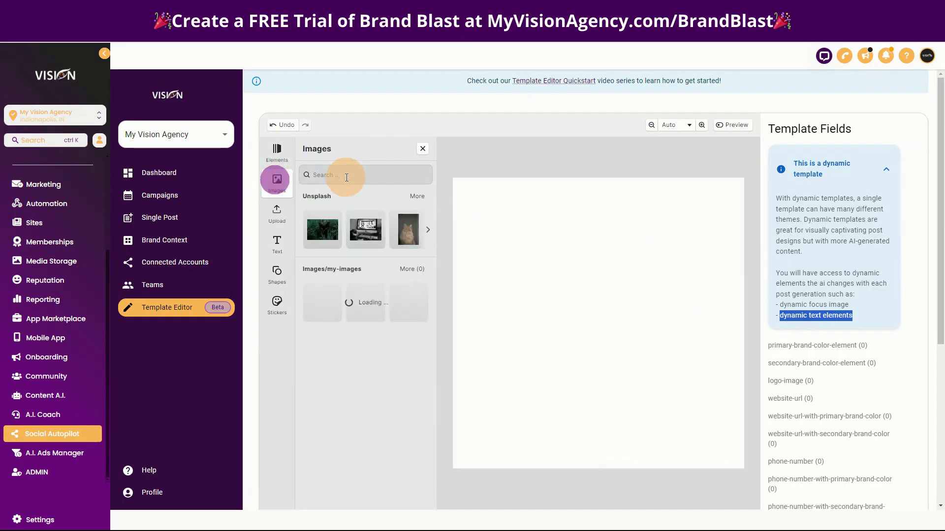
click(347, 178)
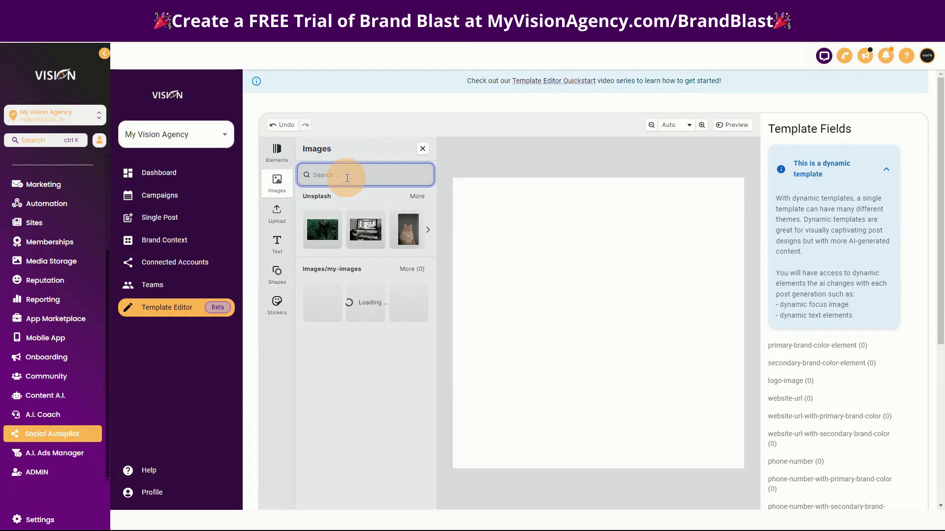
text(mareting)
key(BackSpace)
key(BackSpace)
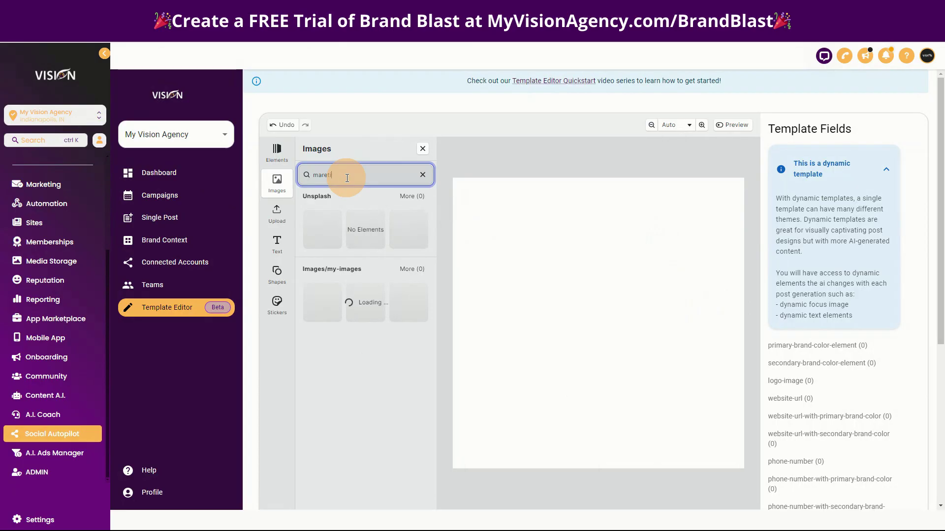
text(keting)
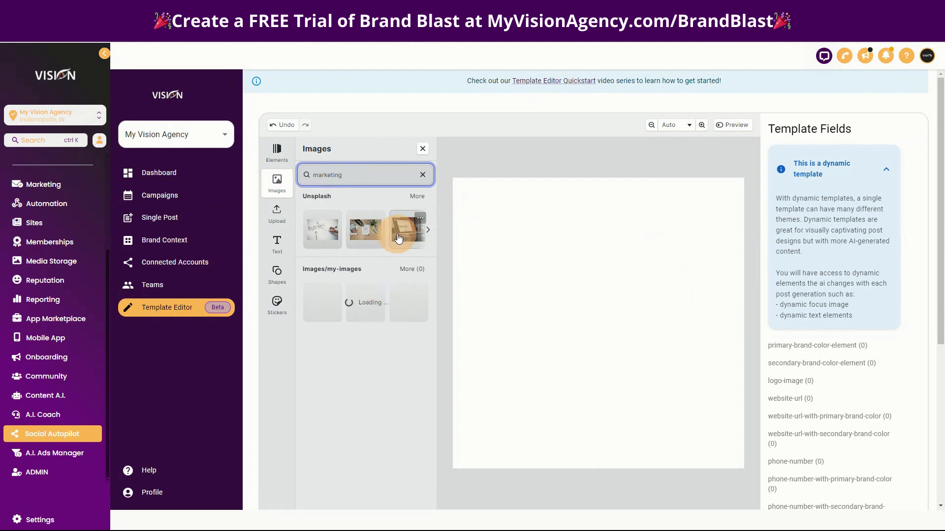
drag(401, 239, 535, 252)
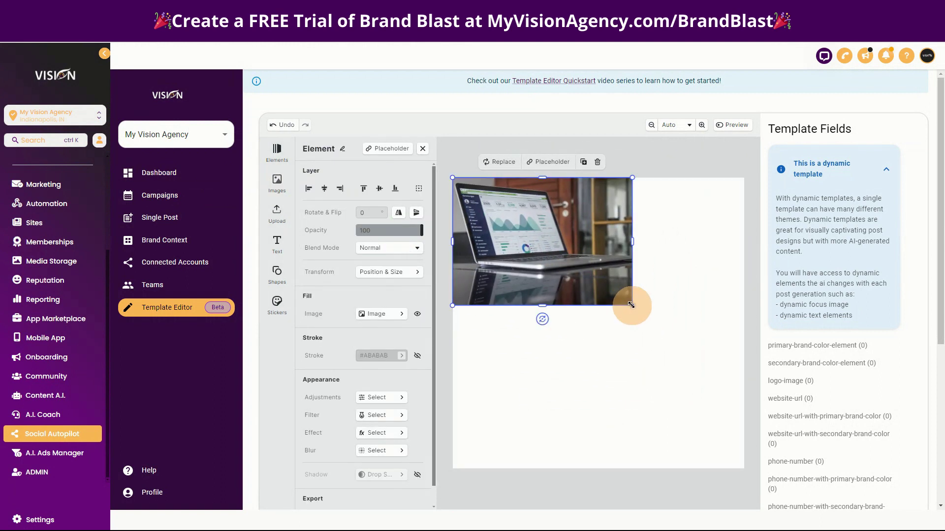
drag(632, 305, 687, 451)
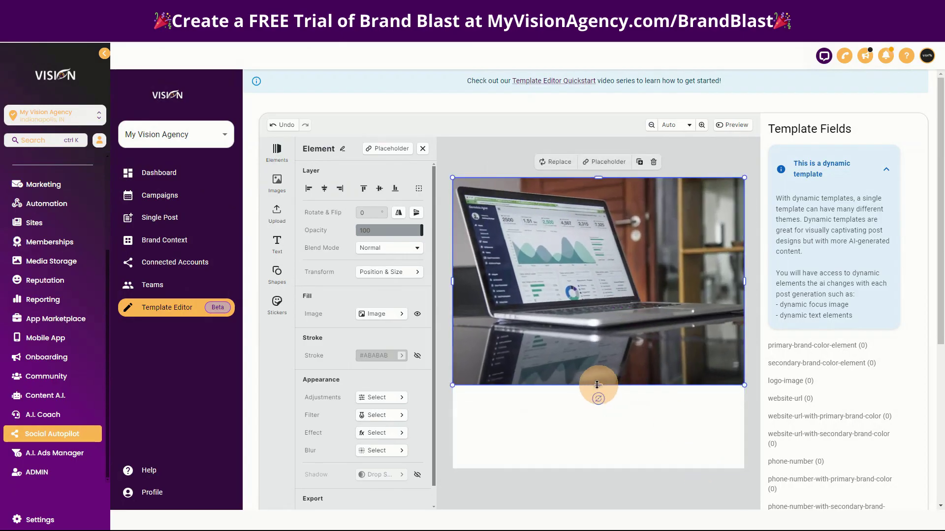
drag(596, 385, 602, 468)
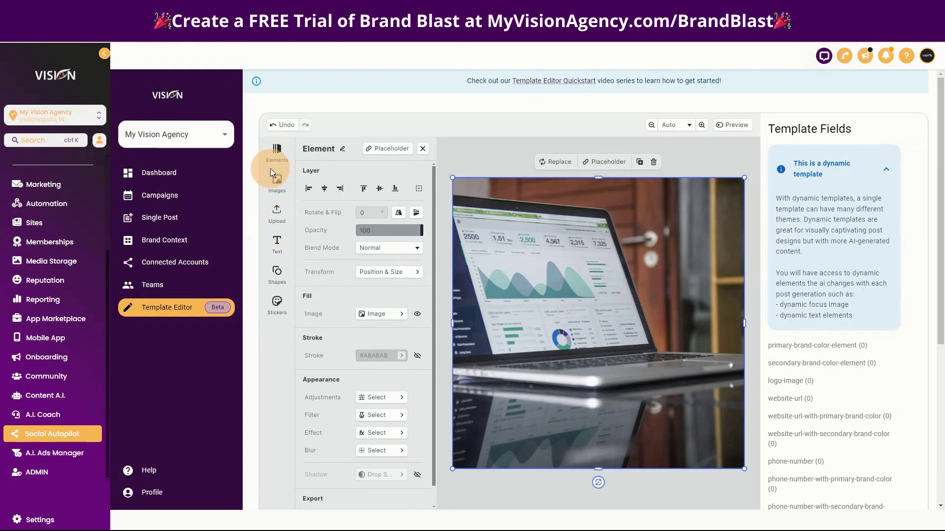
Add a black square shape over the laptop photo, enlarge it slightly, and center it on the page.
click(275, 185)
click(283, 274)
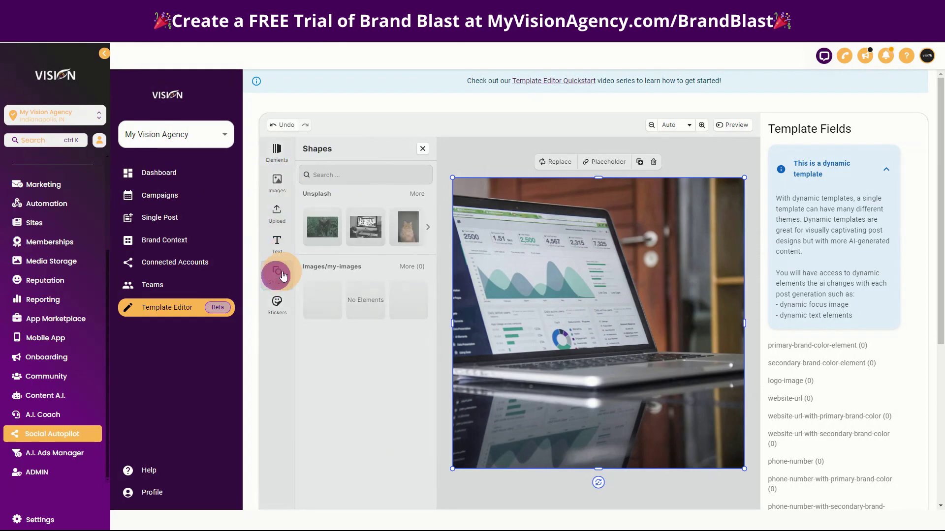
click(315, 224)
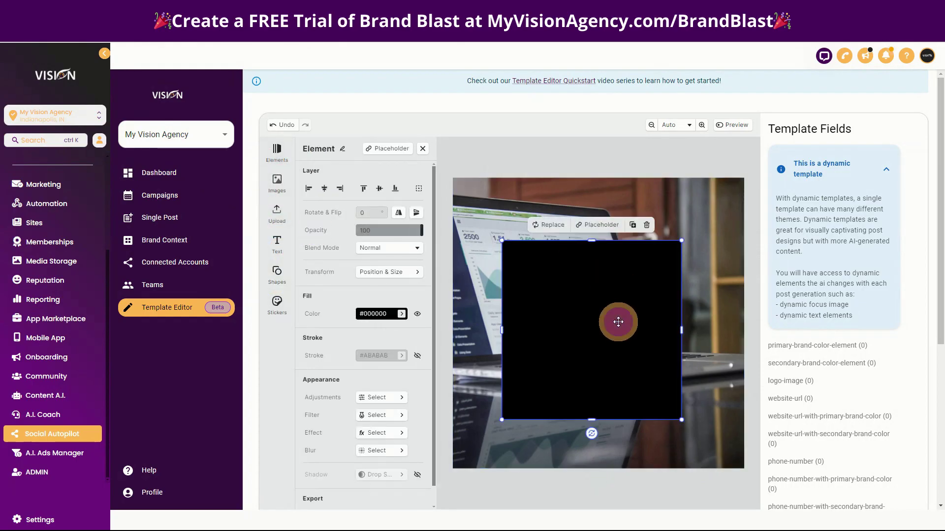
mouse_move(618, 321)
mouse_down()
mouse_move(616, 305)
mouse_move(623, 315)
mouse_up()
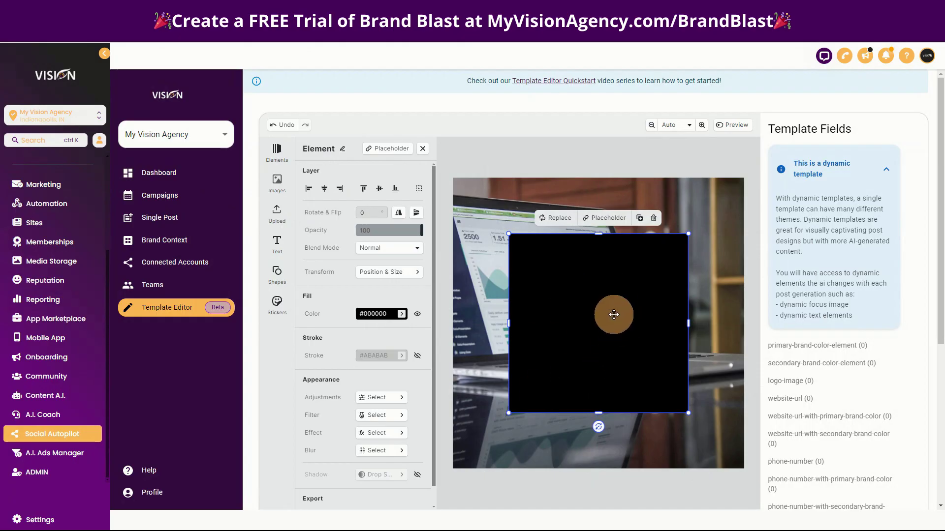
mouse_move(687, 412)
mouse_down()
mouse_move(697, 434)
mouse_move(685, 415)
mouse_up()
mouse_move(609, 340)
mouse_down()
mouse_move(601, 337)
mouse_move(604, 352)
mouse_move(605, 332)
mouse_up()
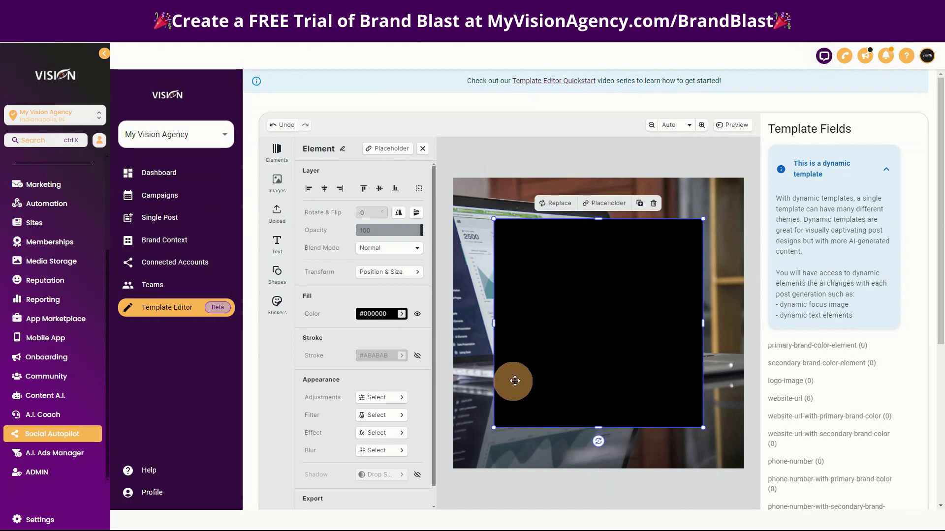
Make the black square semi-transparent by setting its fill color opacity to 47.
click(402, 316)
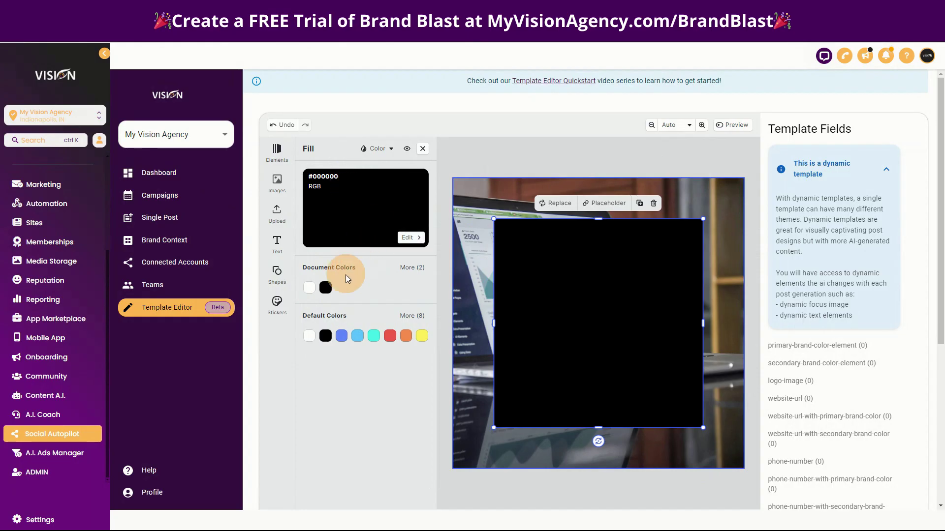
click(332, 209)
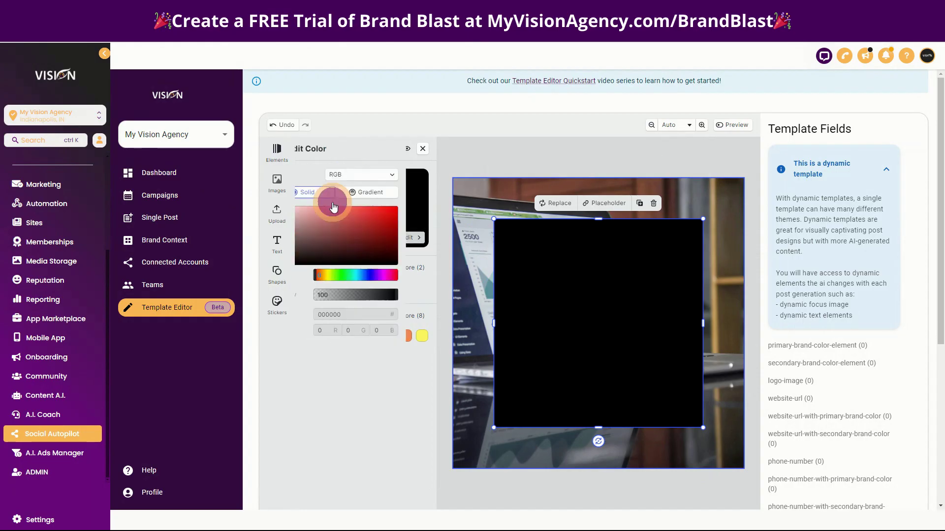
click(364, 296)
drag(363, 299, 372, 301)
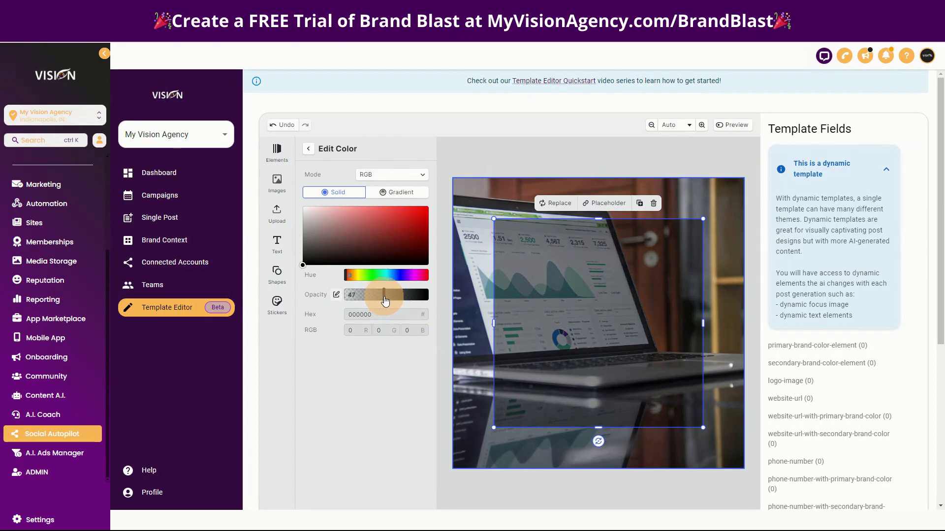
drag(555, 278, 581, 290)
click(572, 354)
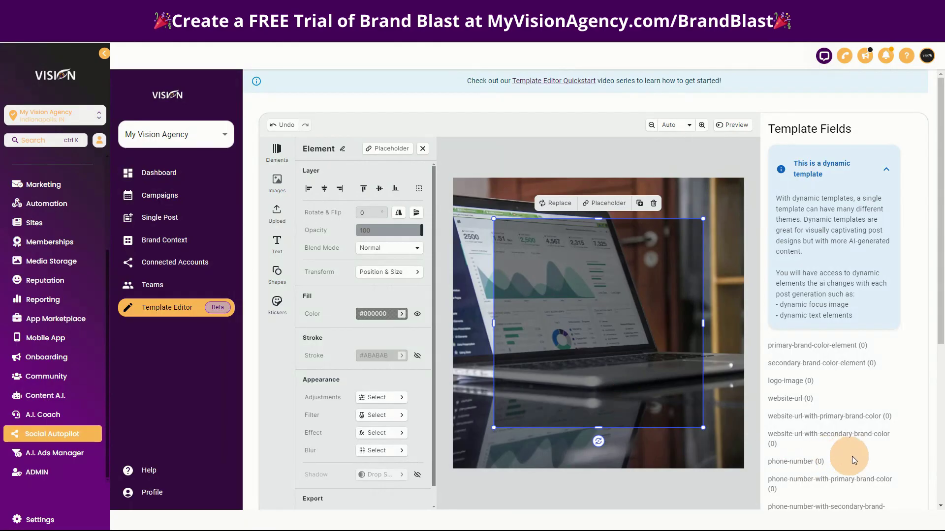
Collapse the dynamic template notice and rename the semi-transparent square primary-brand-color-element, copying the name from the template fields.
click(886, 170)
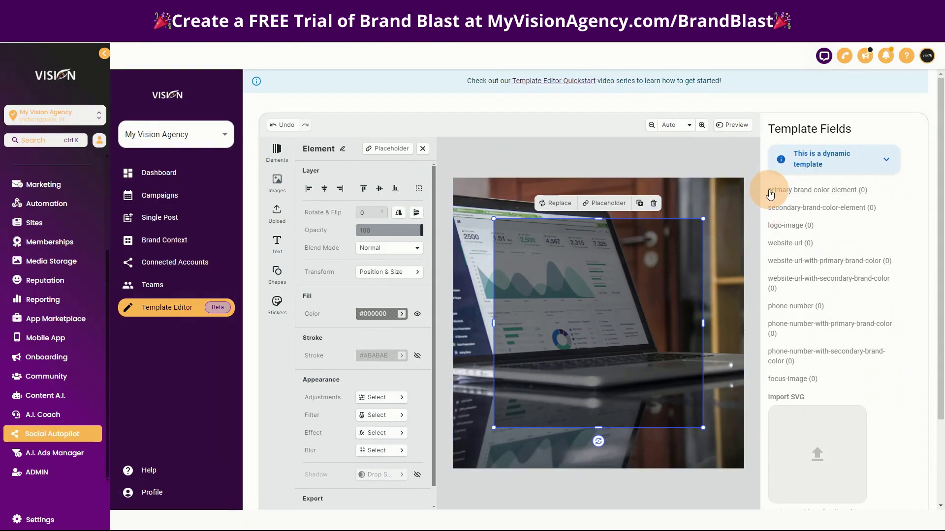
drag(765, 190, 836, 192)
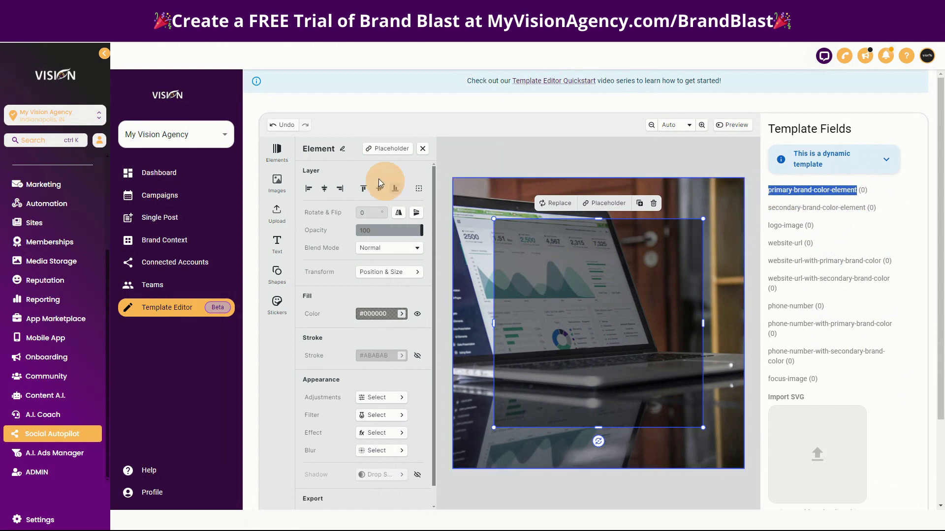
click(344, 151)
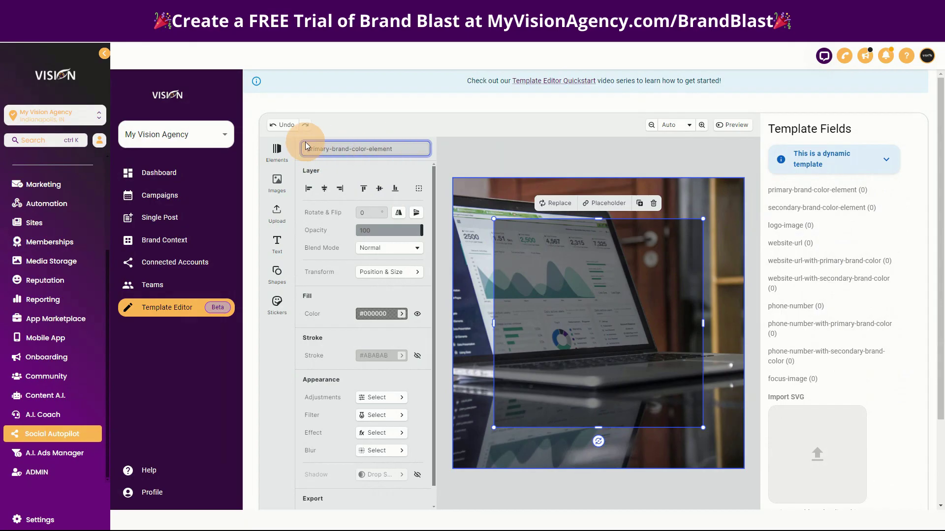
key(Return)
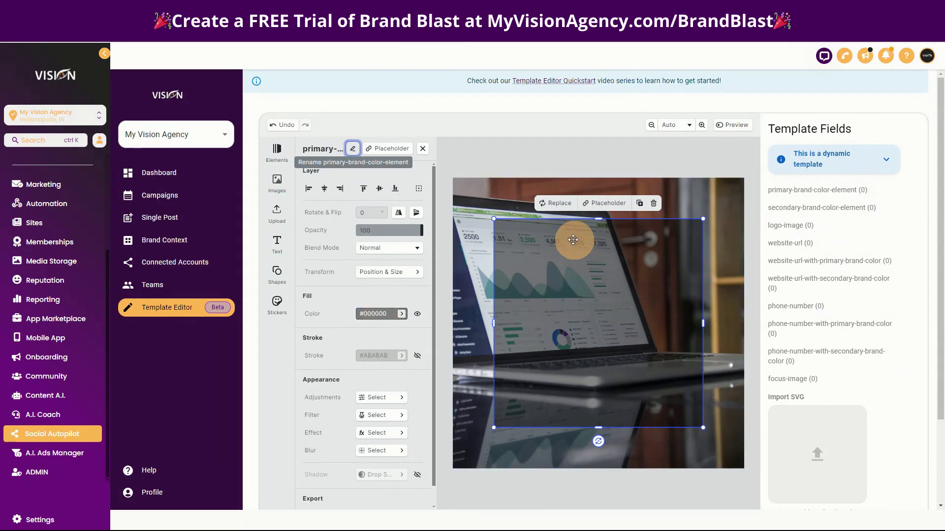
scroll(905, 383, down, 2)
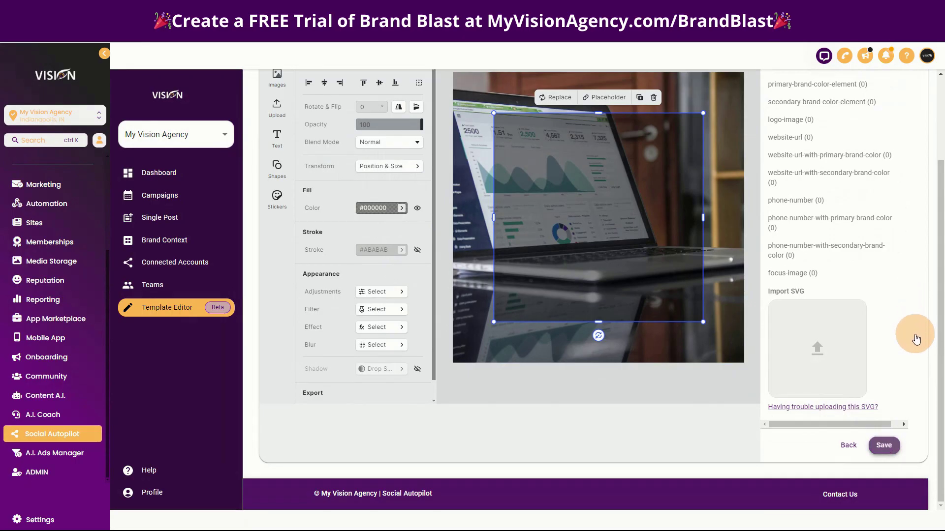
scroll(915, 349, up, 2)
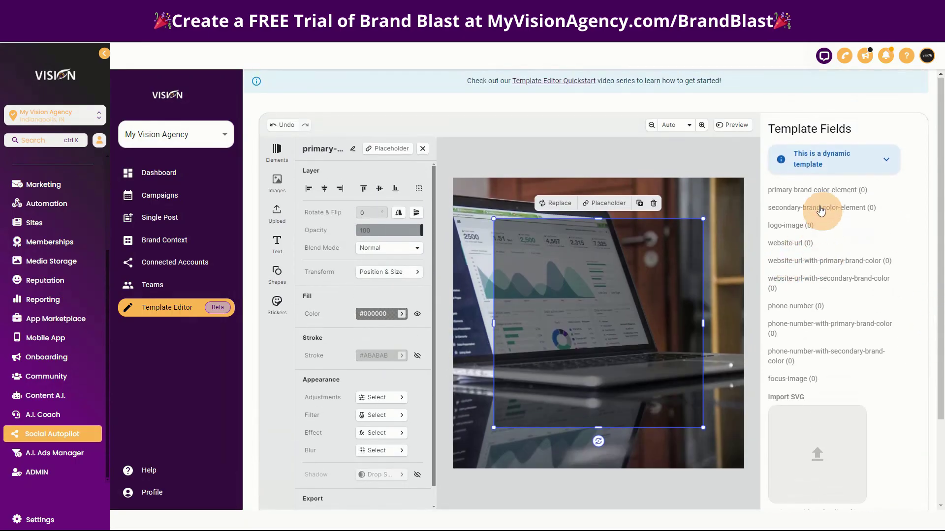
click(782, 190)
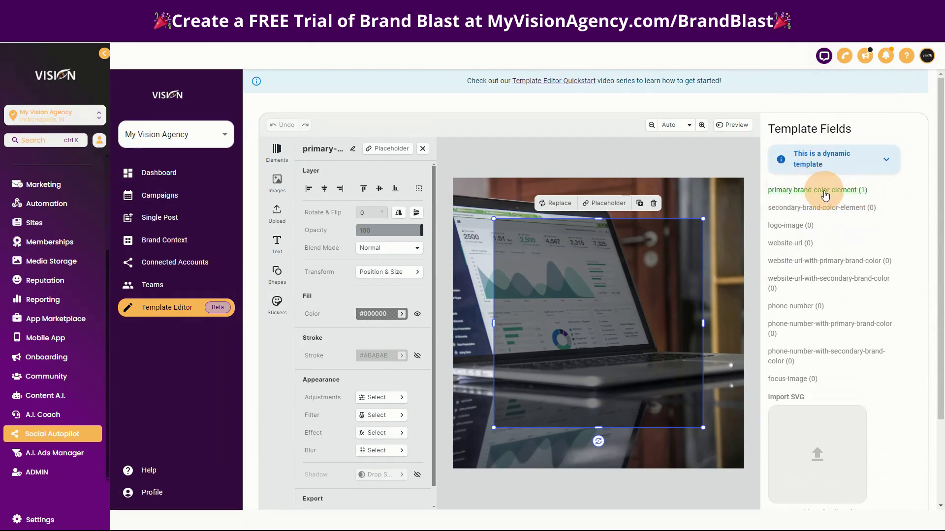
Add the Slack logo image from an Unsplash search for "logo", shrink it, and place it centered in the upper part of the semi-transparent square.
click(272, 184)
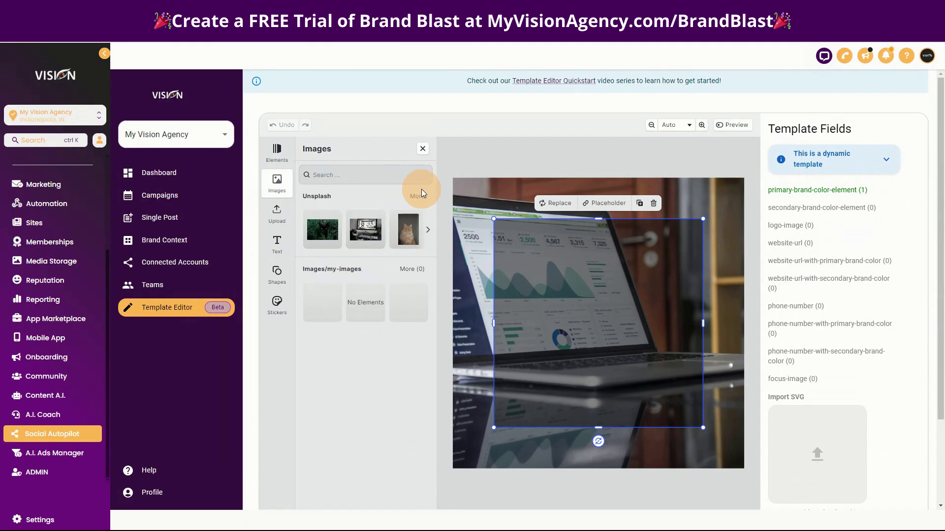
click(366, 174)
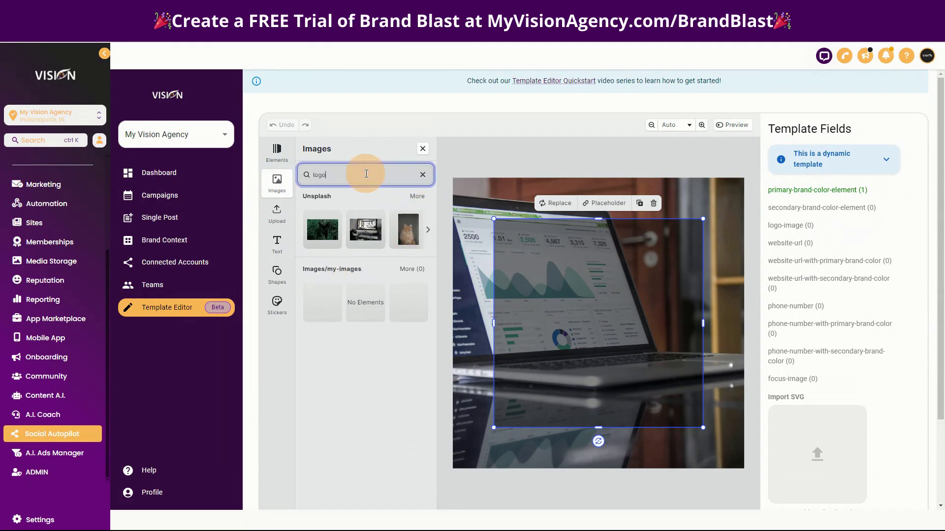
click(414, 199)
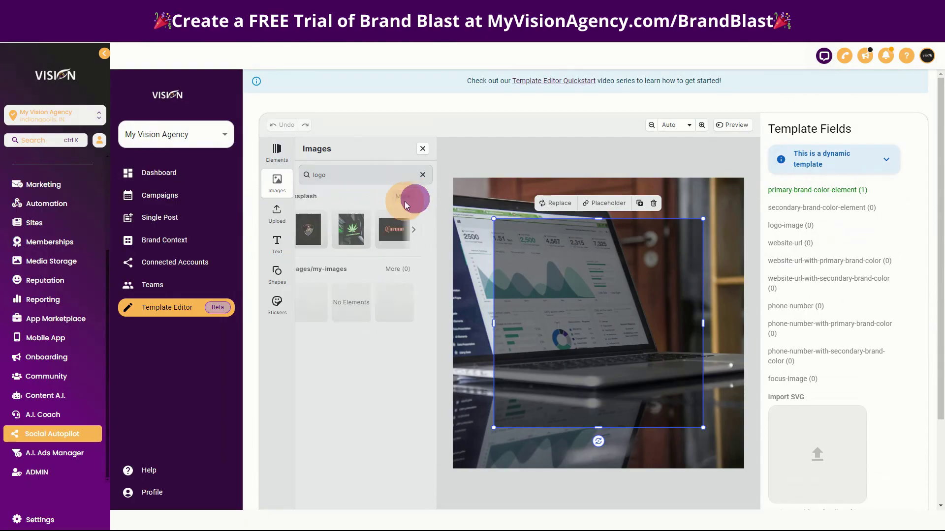
scroll(346, 419, down, 3)
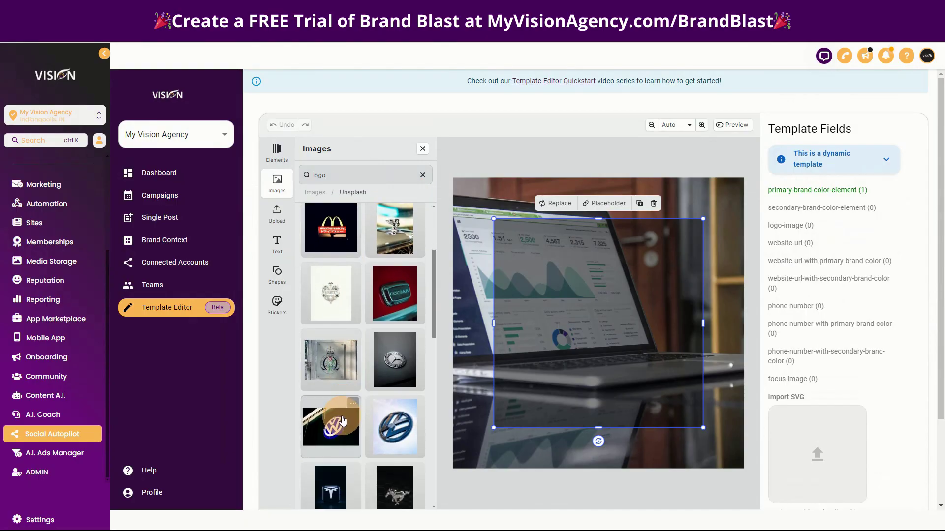
scroll(340, 413, down, 3)
scroll(329, 315, up, 2)
scroll(337, 351, down, 1)
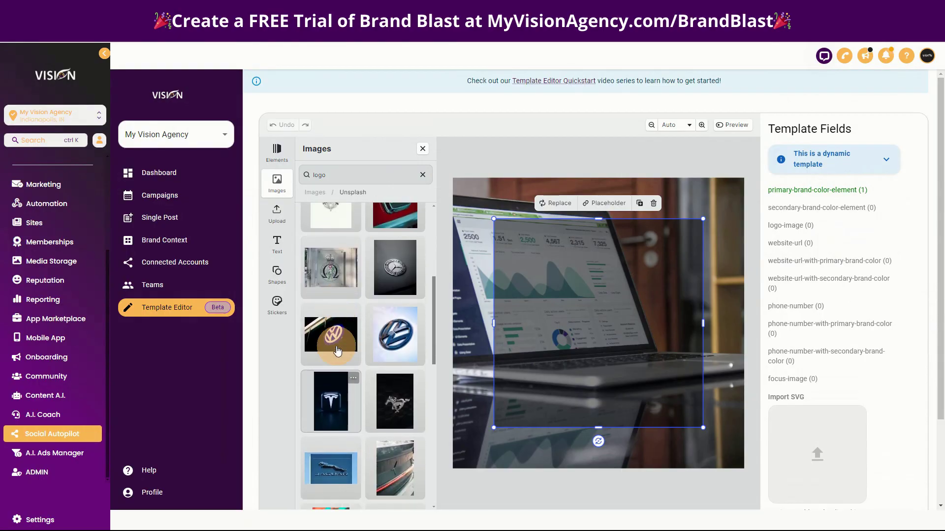
scroll(335, 319, up, 4)
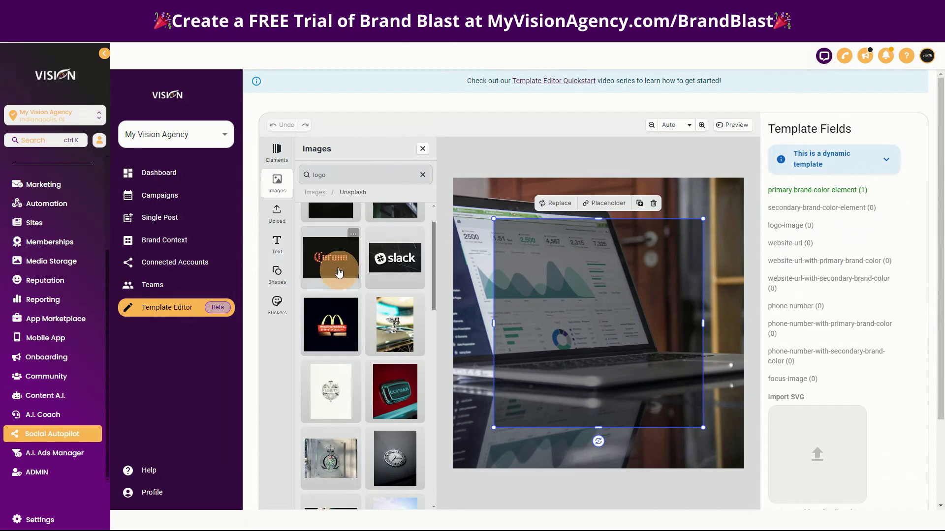
scroll(344, 305, up, 1)
drag(395, 308, 614, 264)
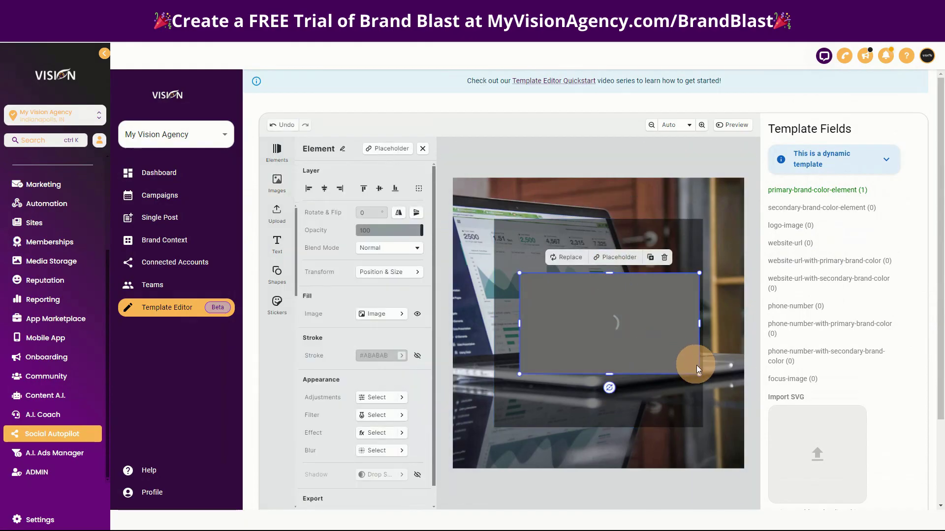
drag(699, 373, 595, 260)
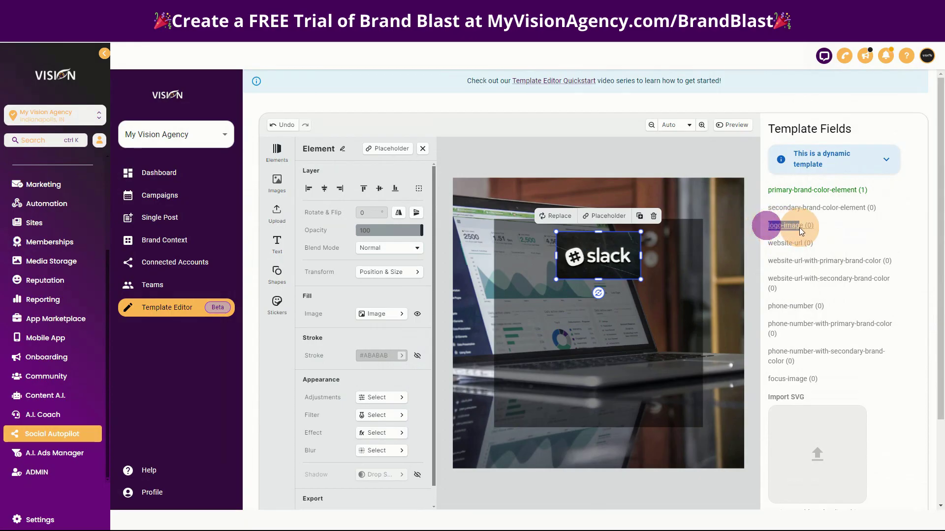
Rename the Slack logo image logo-image, copying the name from the template fields.
drag(803, 231, 581, 258)
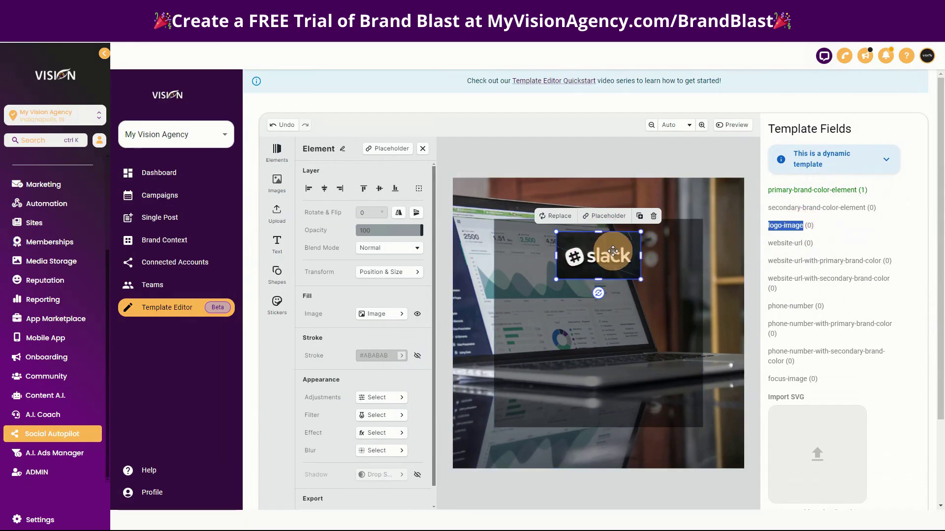
click(341, 149)
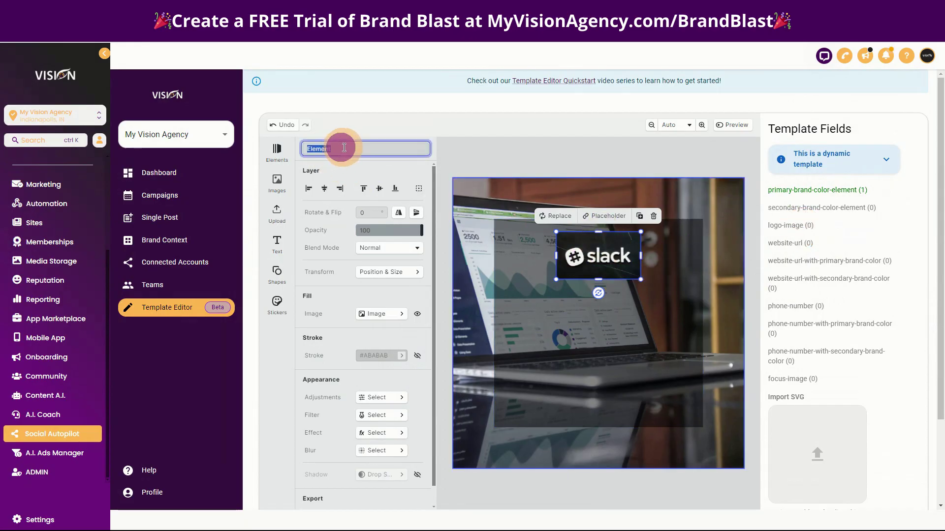
key(Return)
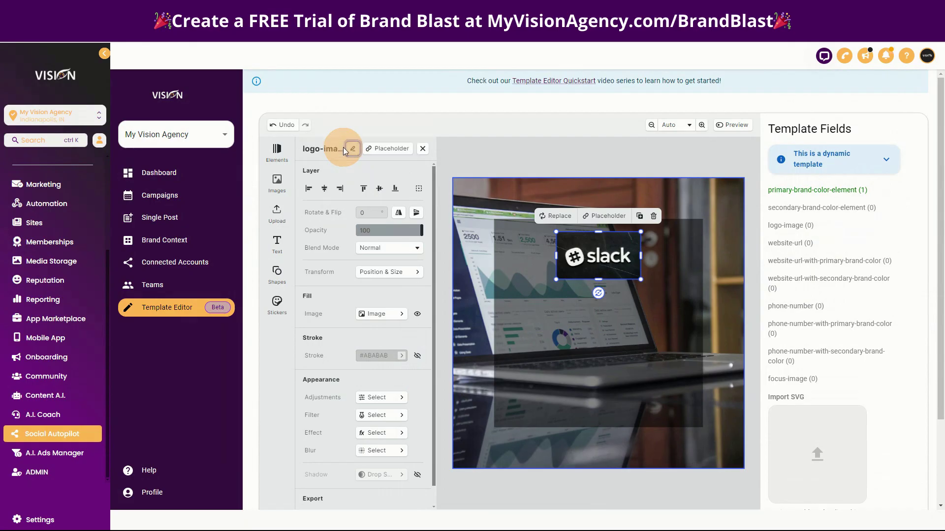
Crop the logo image to 200 px wide, try a crop height of 200 px, and center the cropped logo in the square.
click(599, 261)
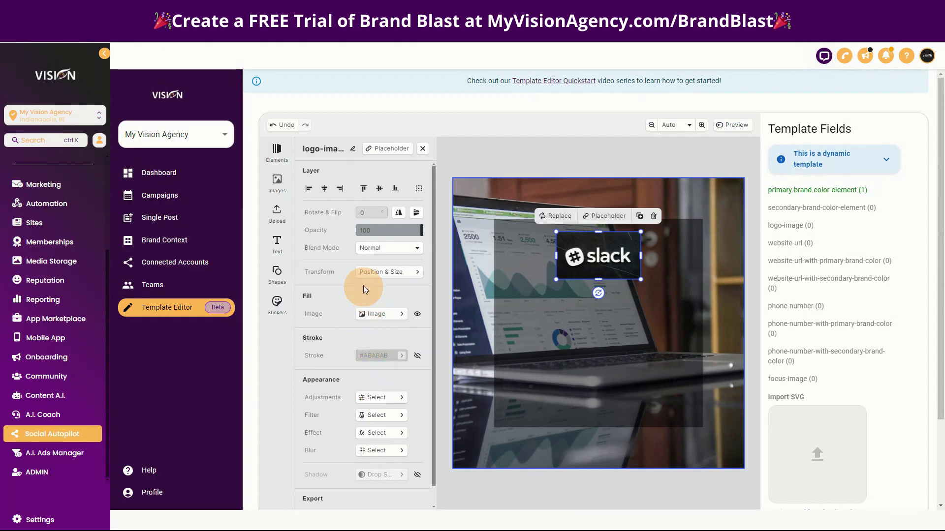
click(388, 317)
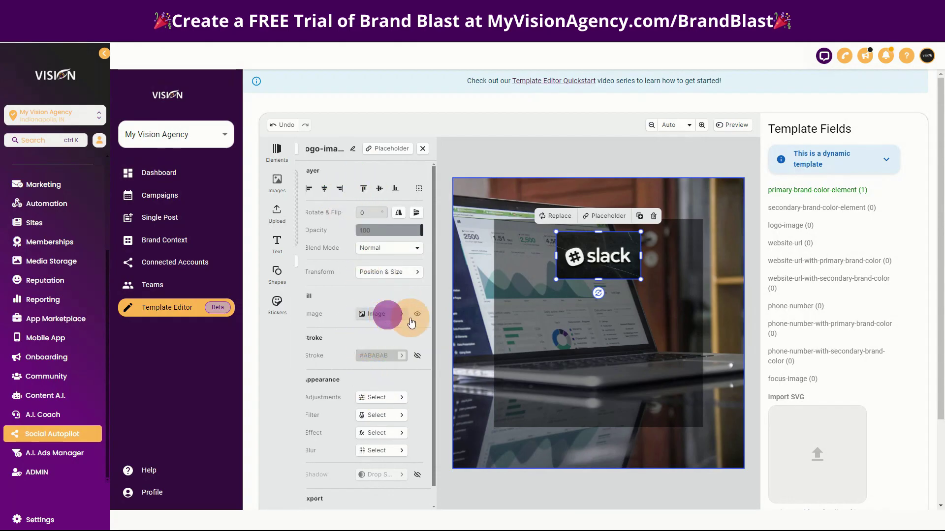
click(388, 264)
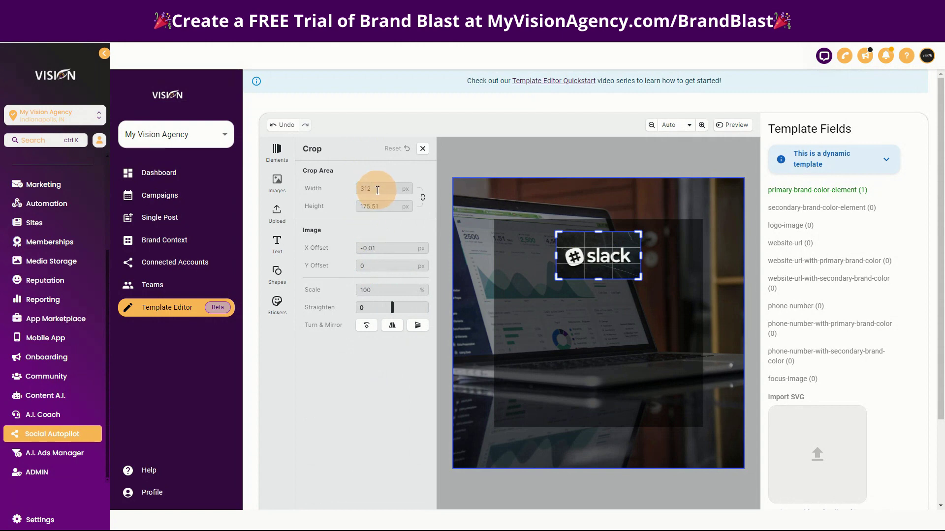
double_click(378, 190)
text(200)
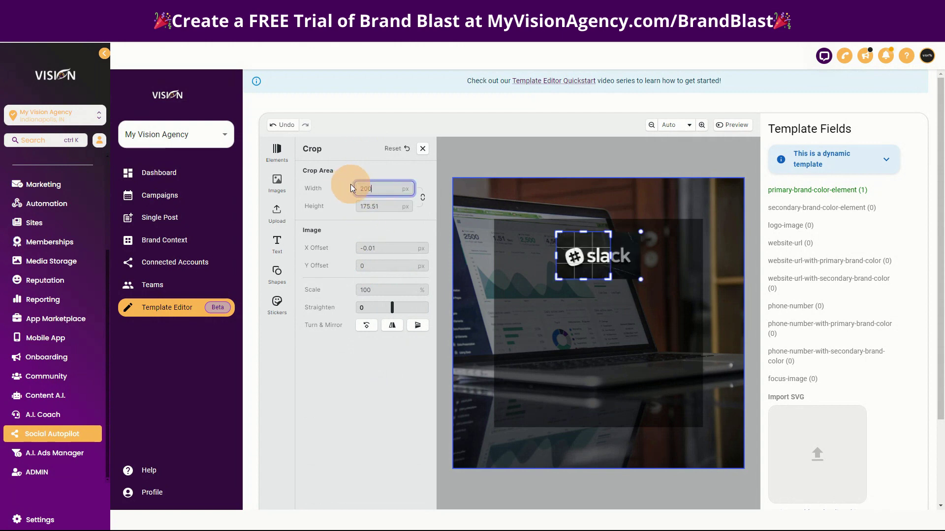
double_click(369, 206)
text(2)
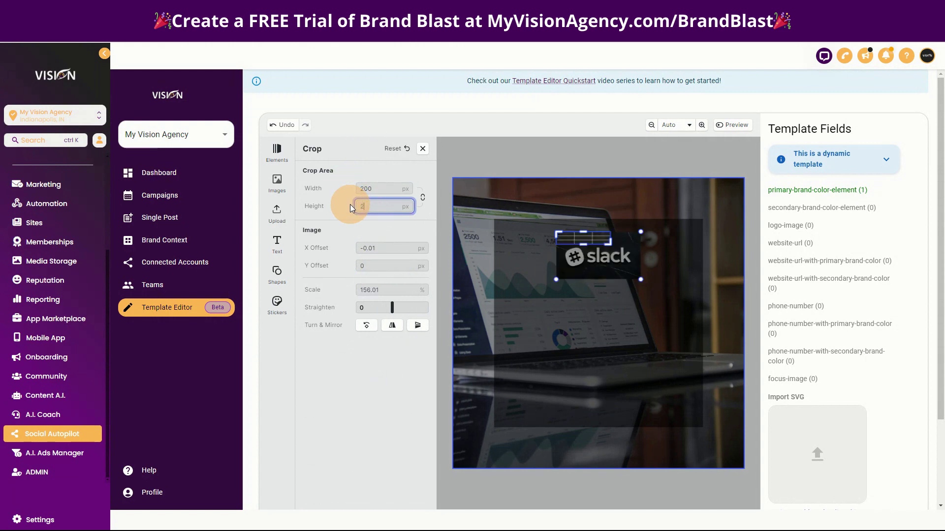
text(00)
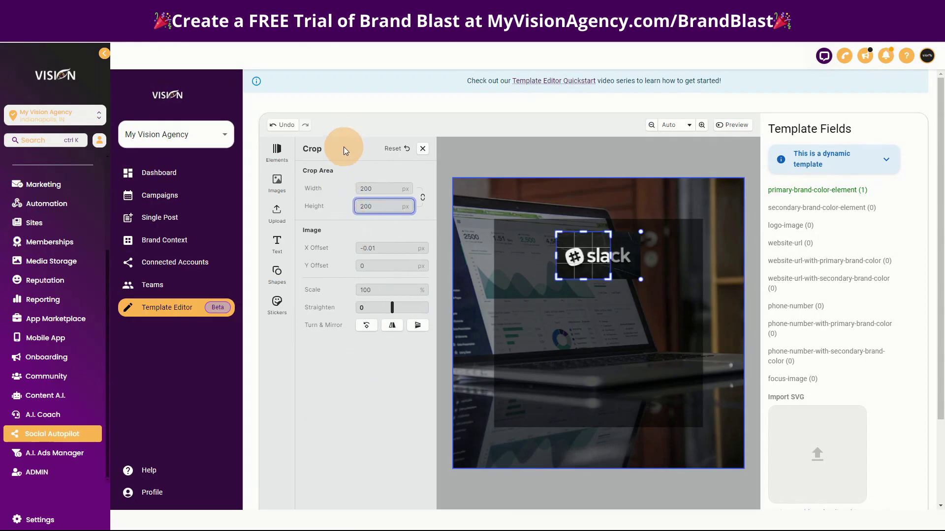
click(335, 175)
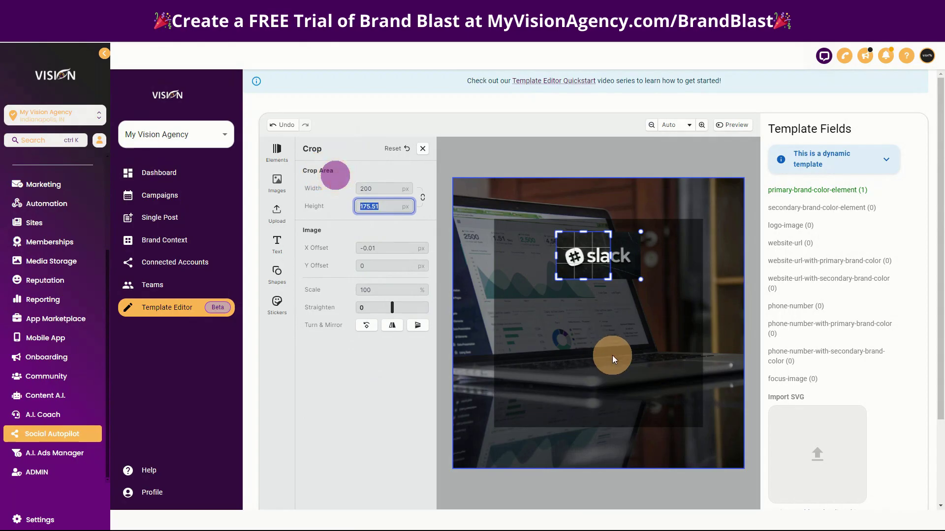
click(613, 356)
drag(585, 253, 604, 254)
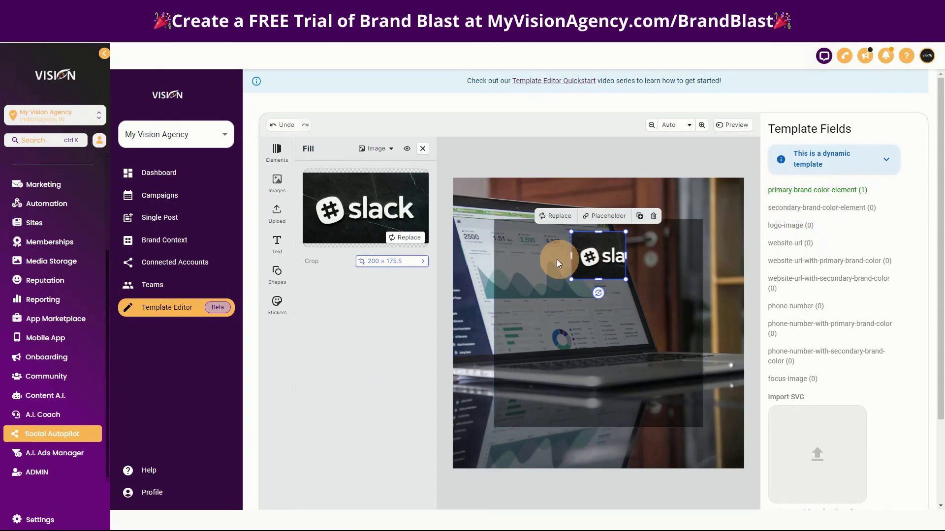
Save the template and review the logo-image field and the dynamic template notice, leaving the notice collapsed.
click(671, 270)
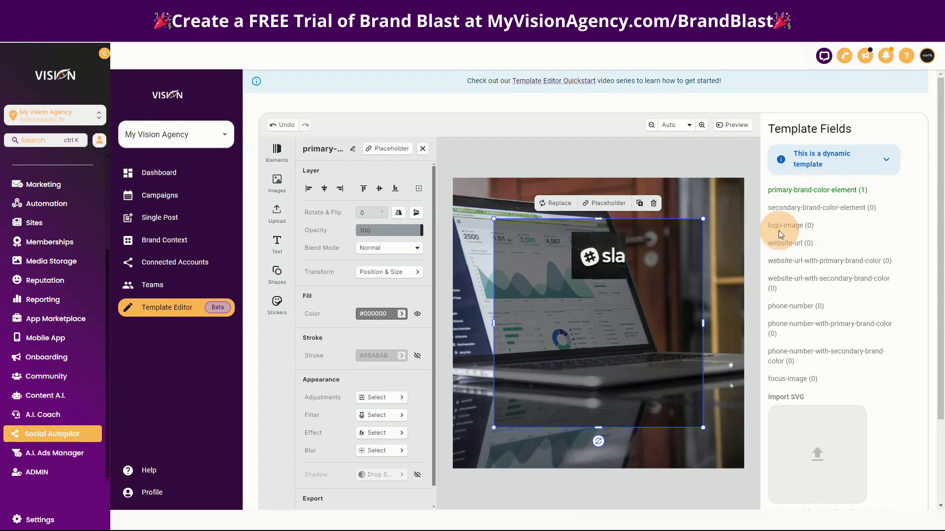
scroll(902, 374, down, 2)
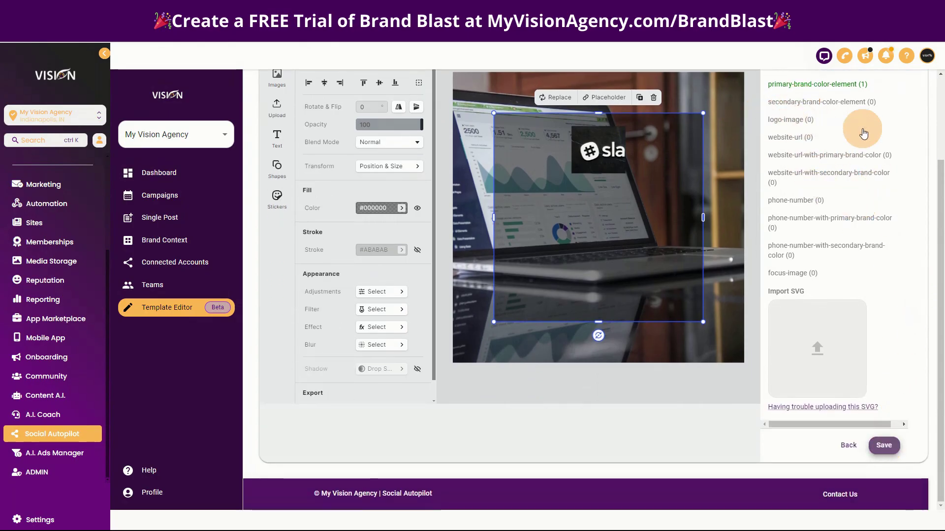
scroll(864, 126, up, 2)
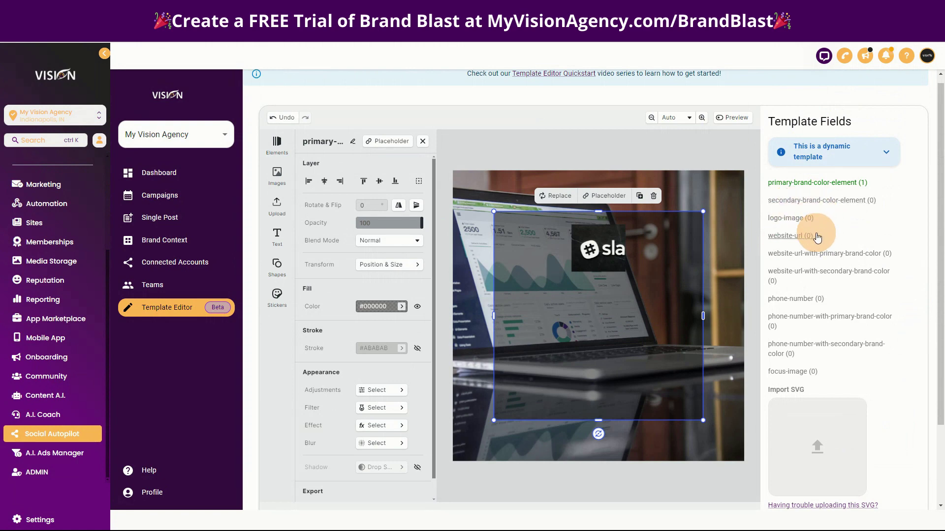
click(788, 218)
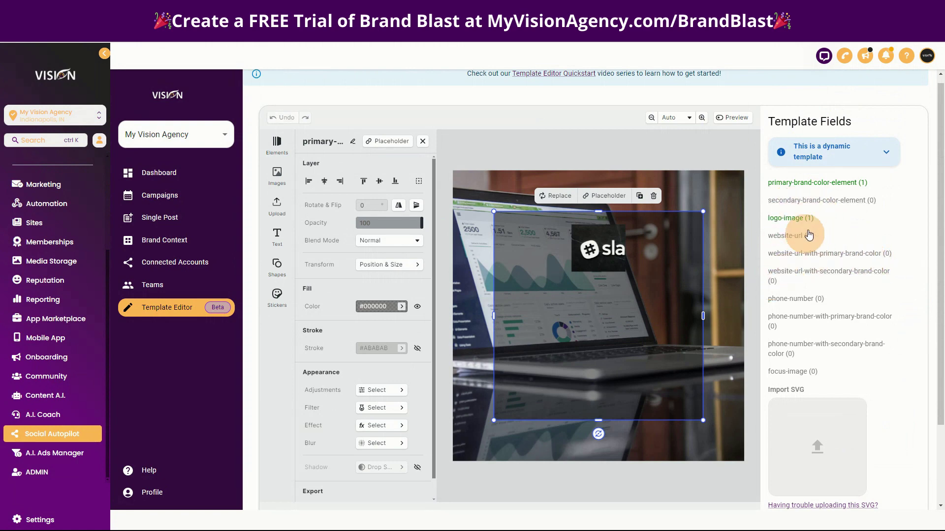
click(885, 152)
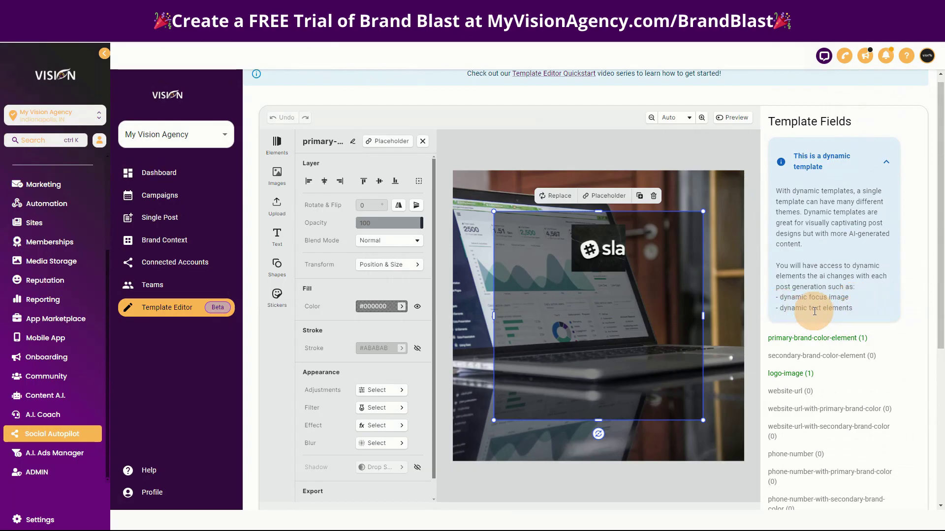
click(885, 162)
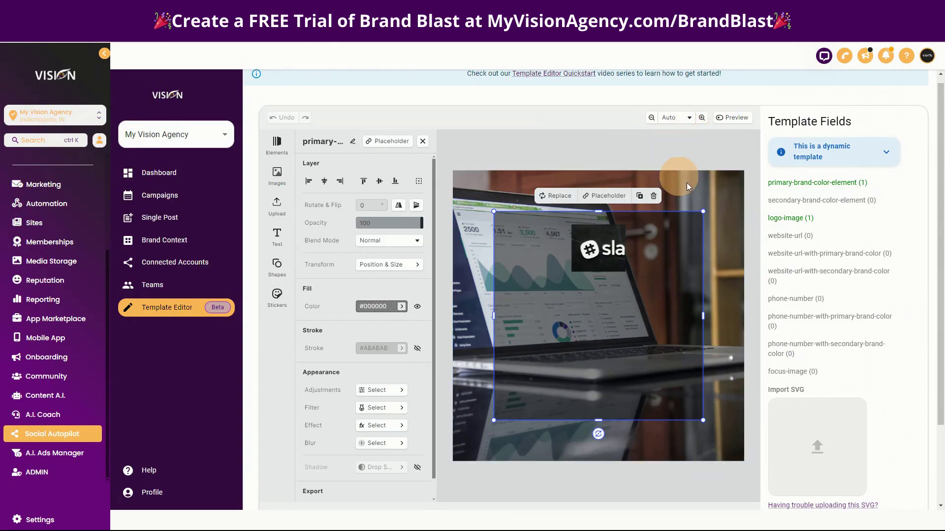
Rename the background laptop photo focus-image, copying the name from the template fields, and save the template.
click(723, 195)
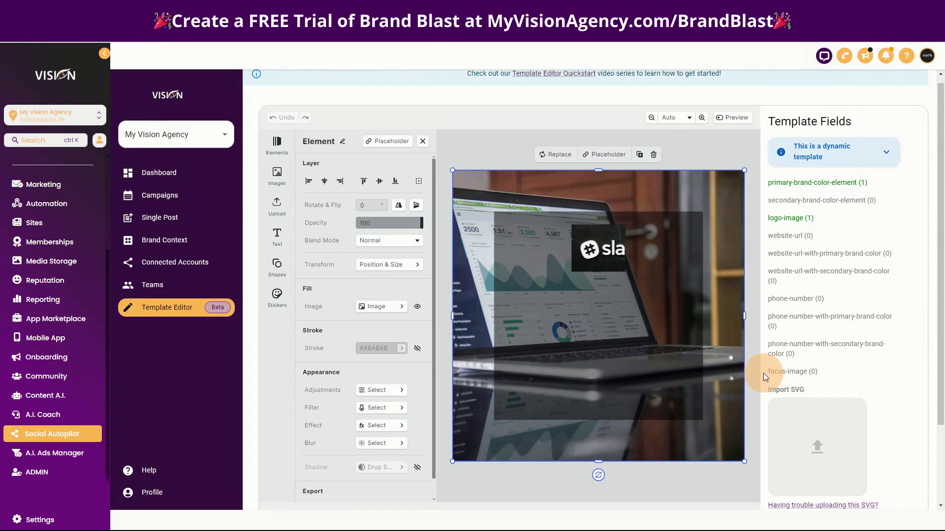
drag(764, 373, 793, 371)
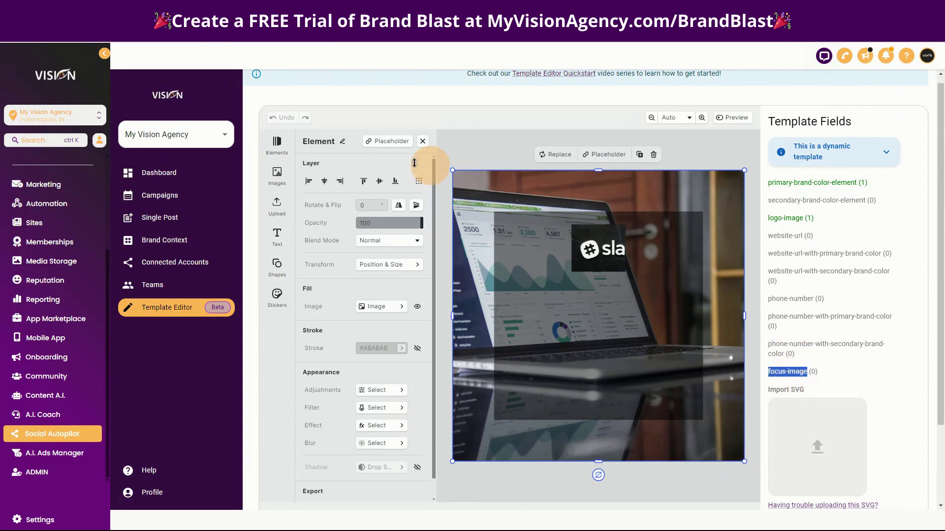
click(341, 143)
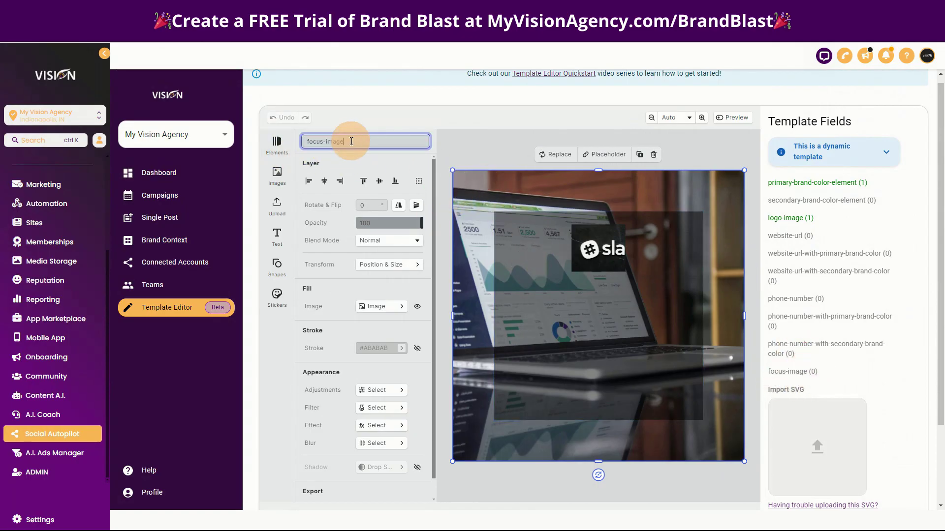
key(Return)
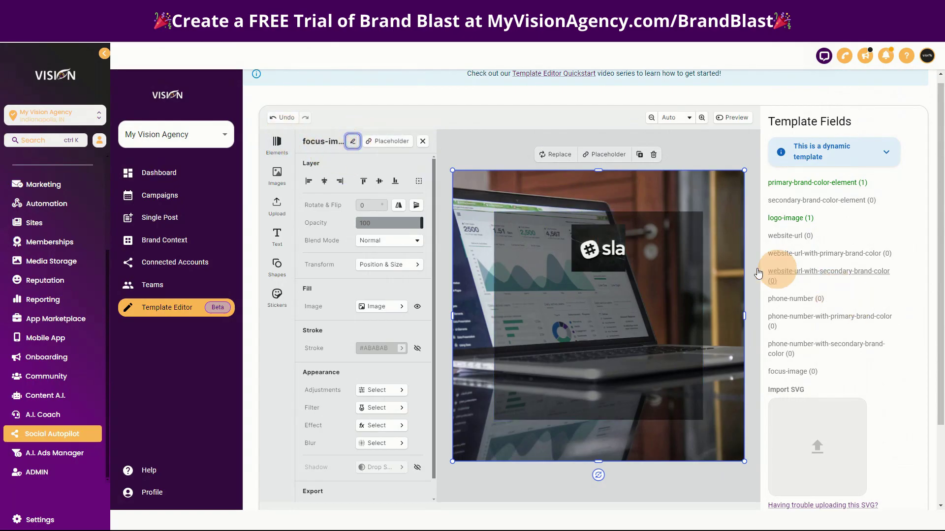
scroll(905, 425, down, 1)
scroll(905, 424, down, 1)
click(884, 445)
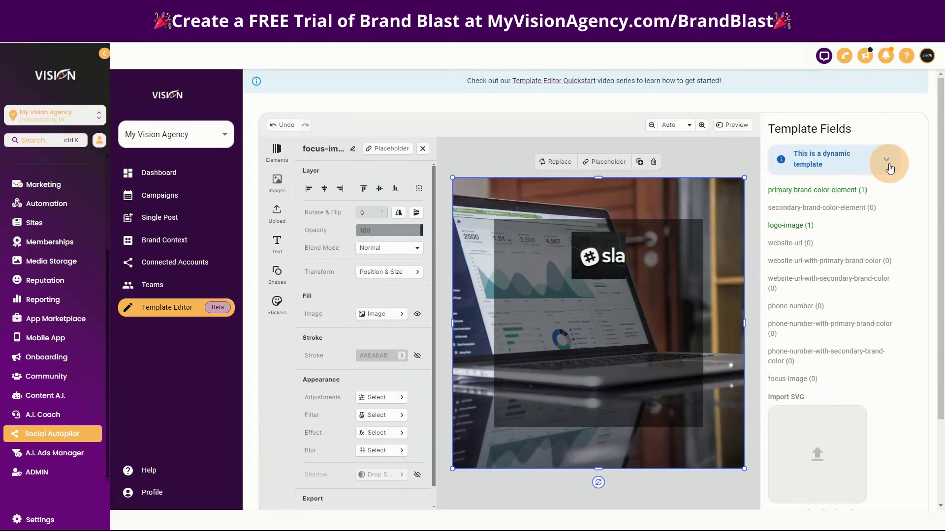
Review the dynamic focus image and dynamic text elements entries in the dynamic template notice and collapse it again.
click(889, 166)
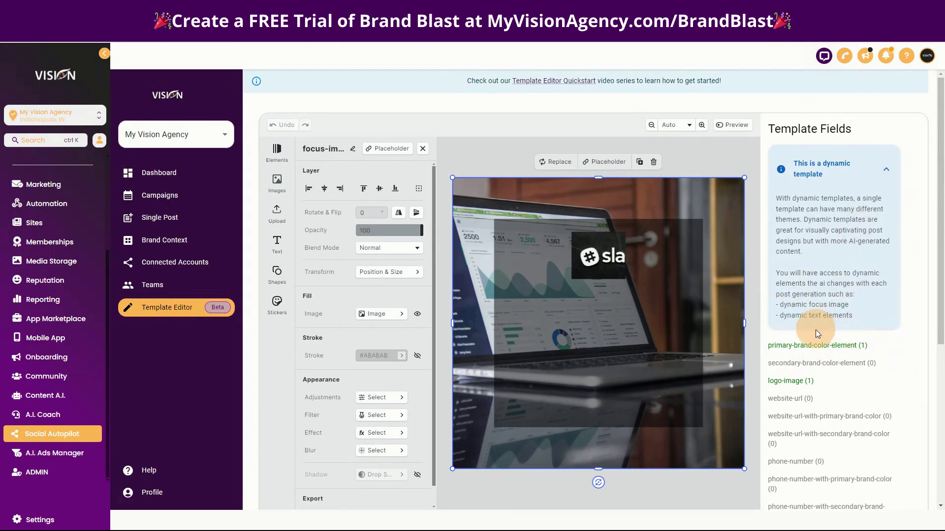
mouse_move(778, 305)
mouse_down()
mouse_move(853, 307)
mouse_move(781, 320)
mouse_up()
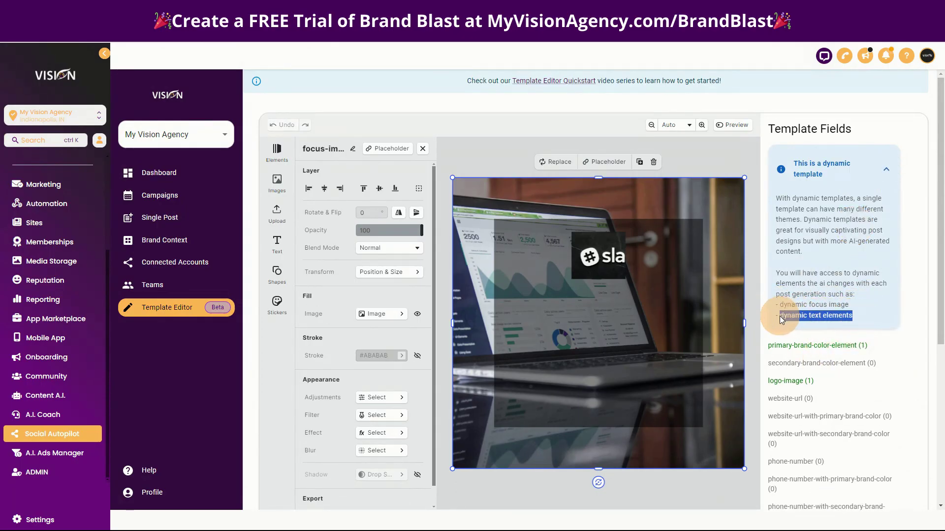
click(886, 169)
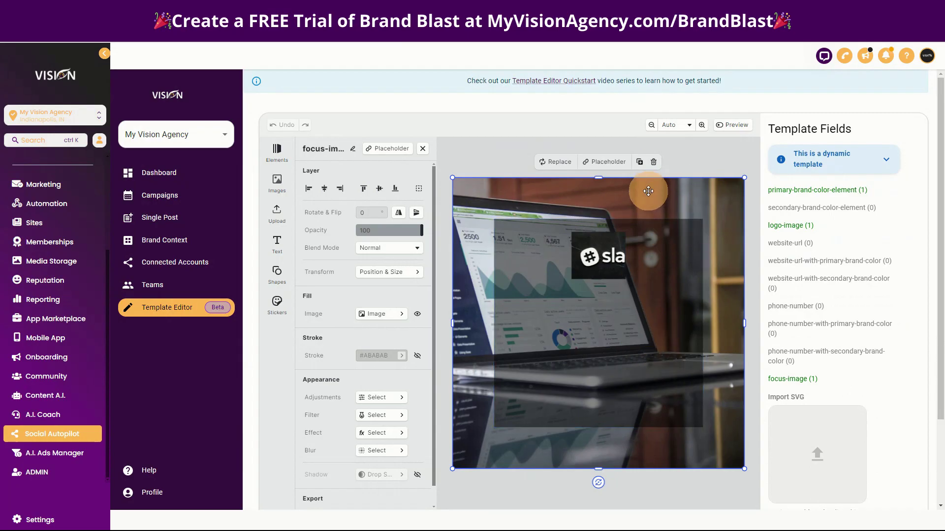
Add a Title text element to the dark square and position it just below the logo.
click(622, 342)
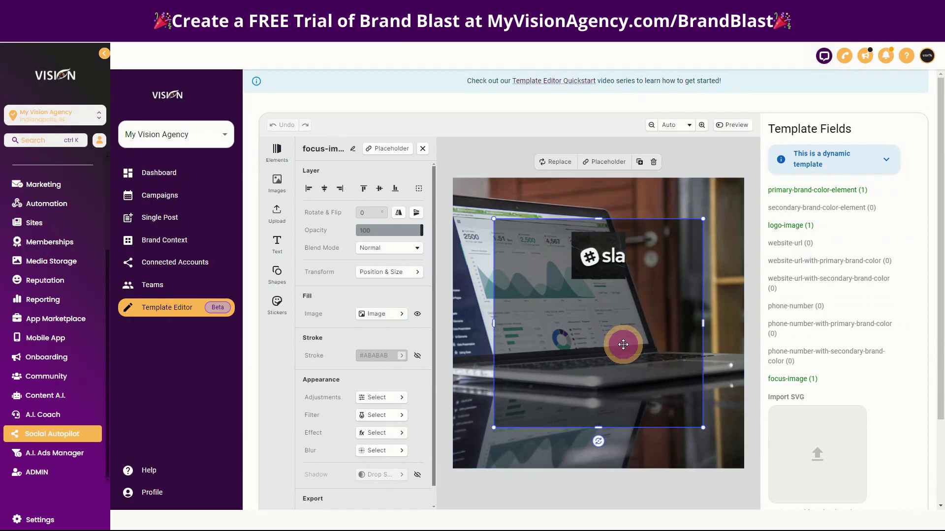
click(278, 241)
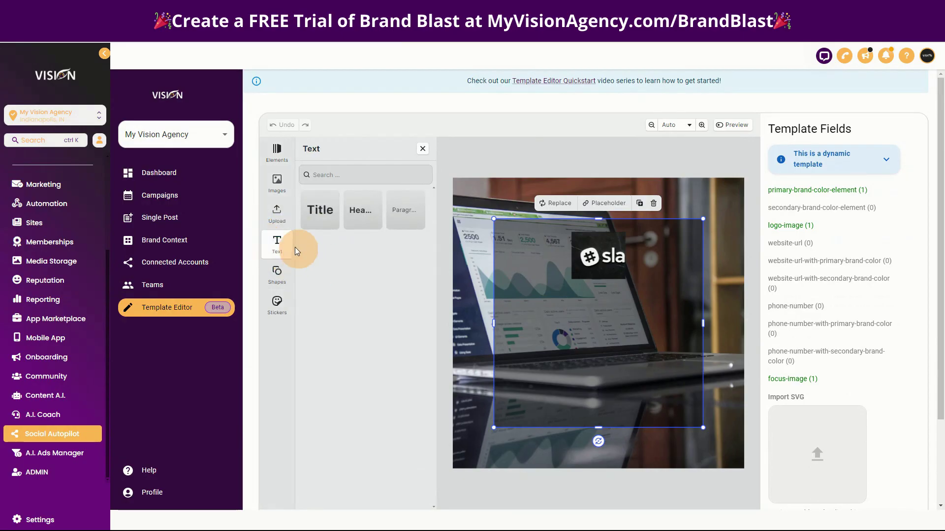
drag(320, 212, 595, 309)
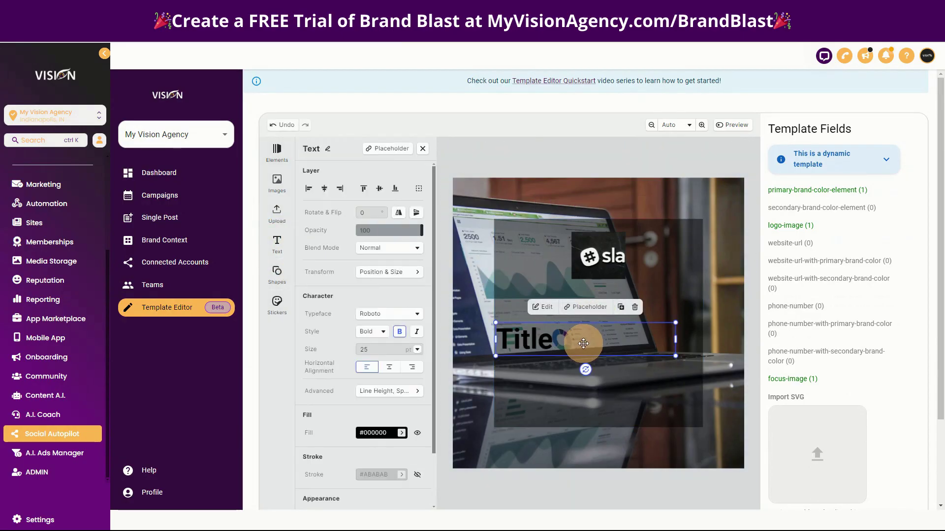
drag(583, 344, 599, 311)
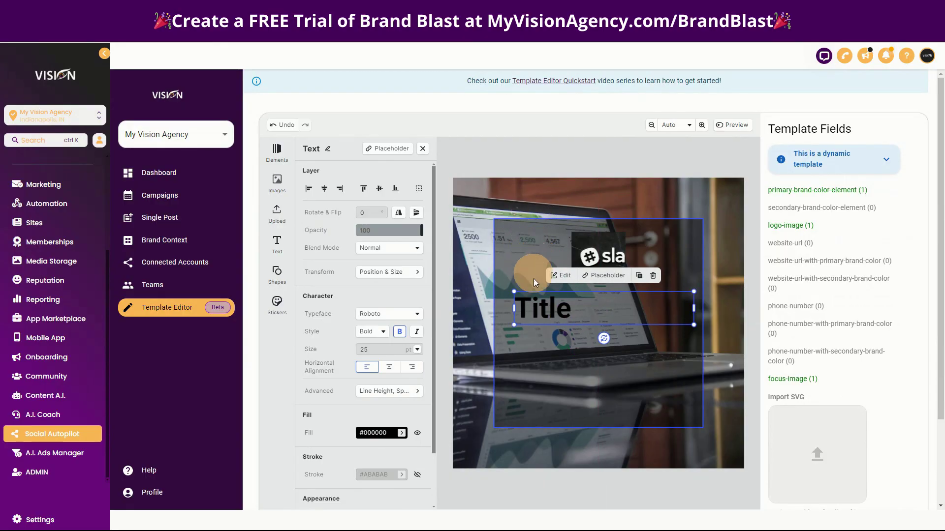
Change the fill color of the Title text to white (#FFFFFF).
double_click(583, 314)
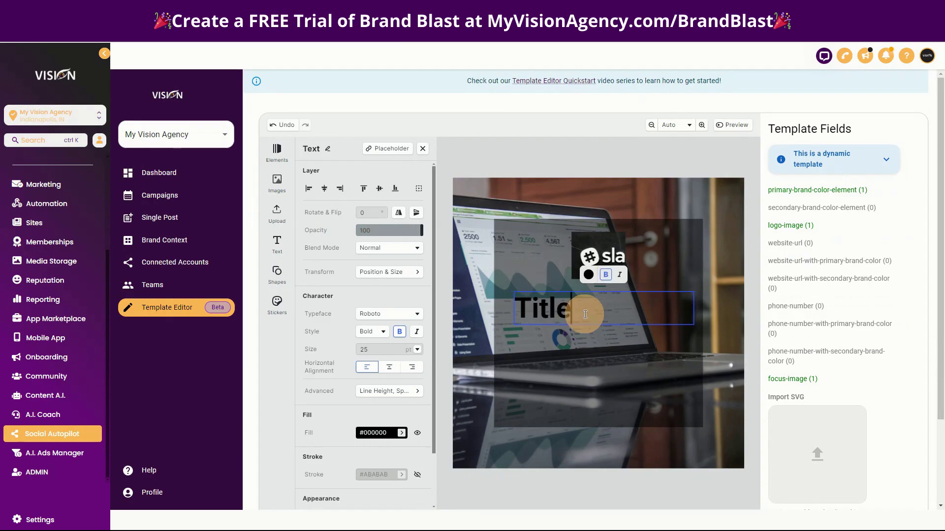
drag(585, 314, 514, 310)
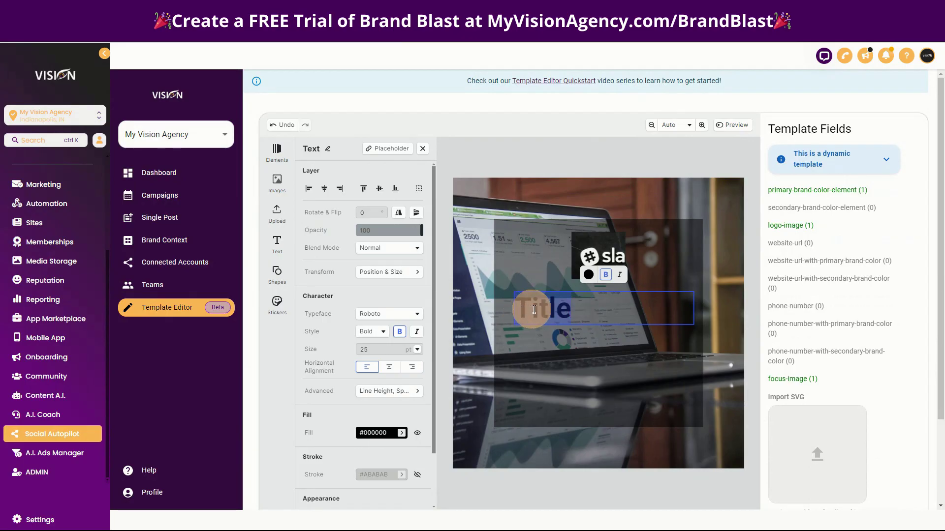
click(590, 313)
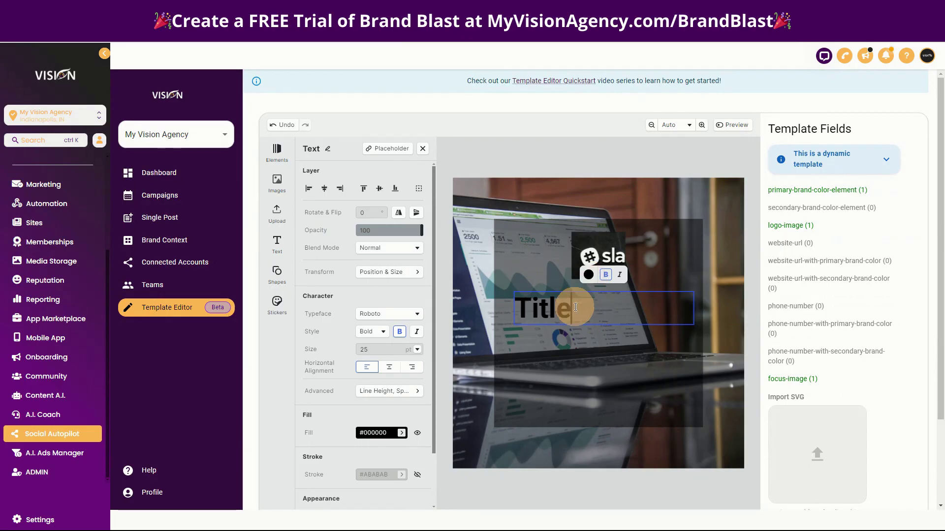
drag(574, 310, 520, 311)
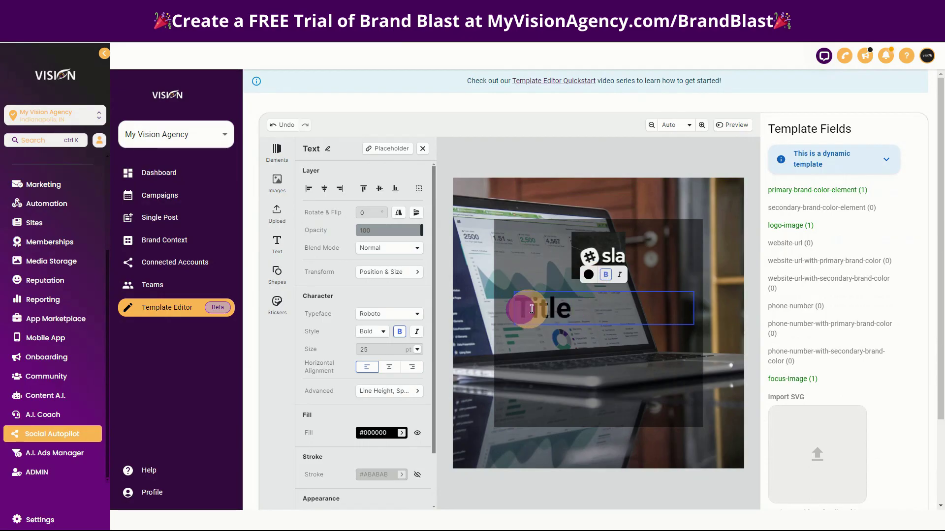
click(588, 275)
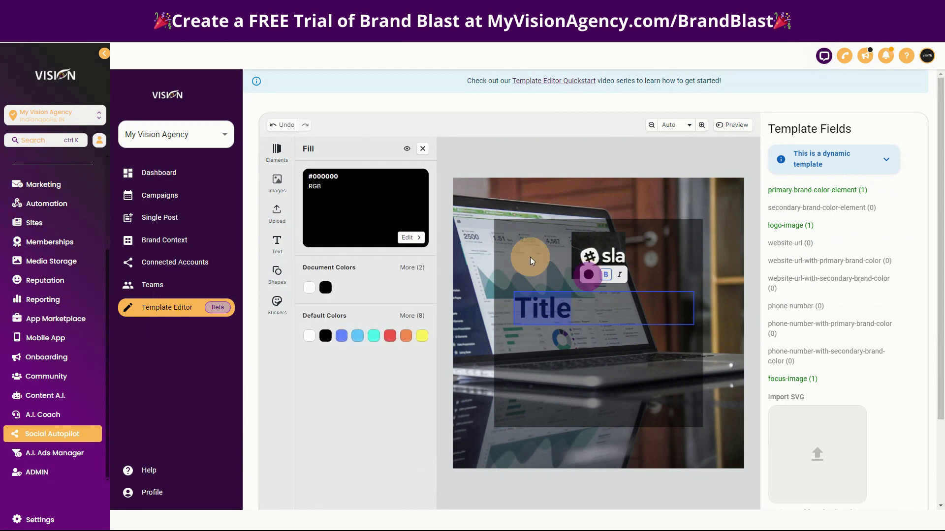
click(309, 288)
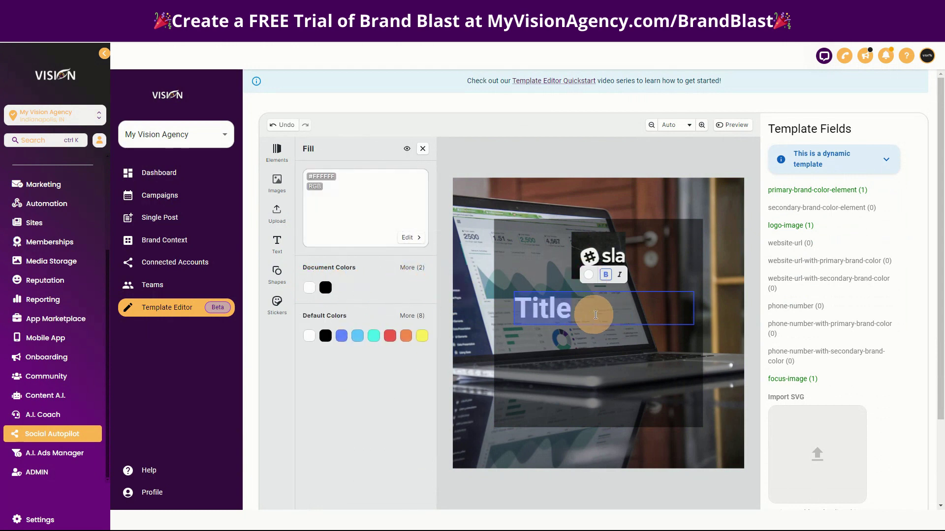
click(423, 149)
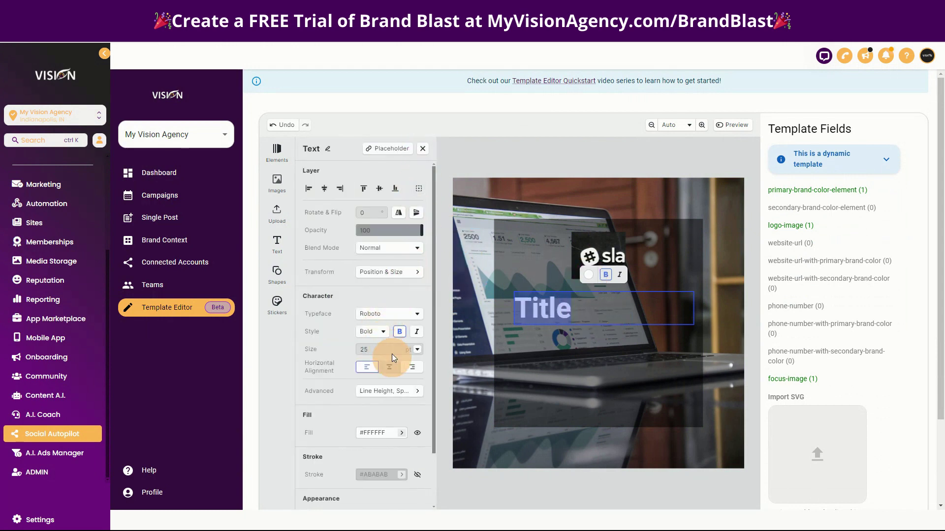
Center-align the Title text and center its text box horizontally within the dark square.
click(385, 371)
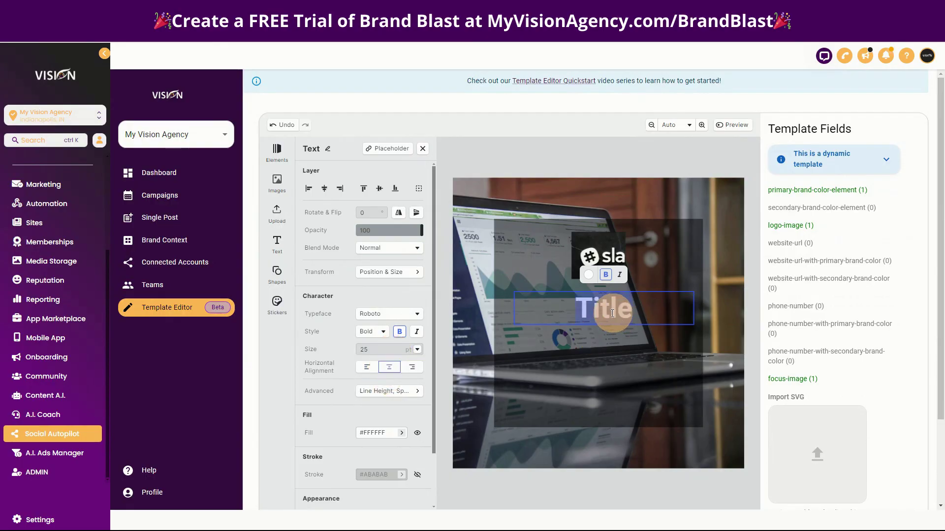
click(532, 391)
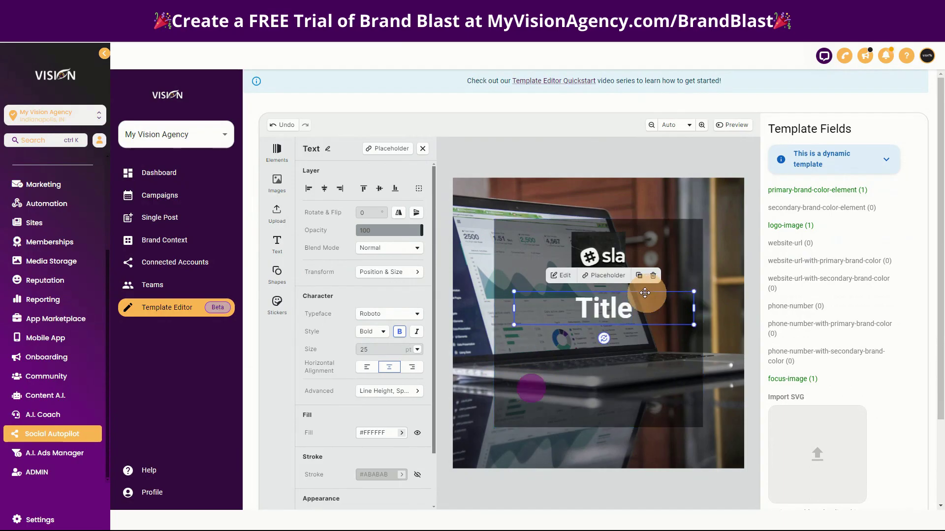
drag(621, 307, 599, 313)
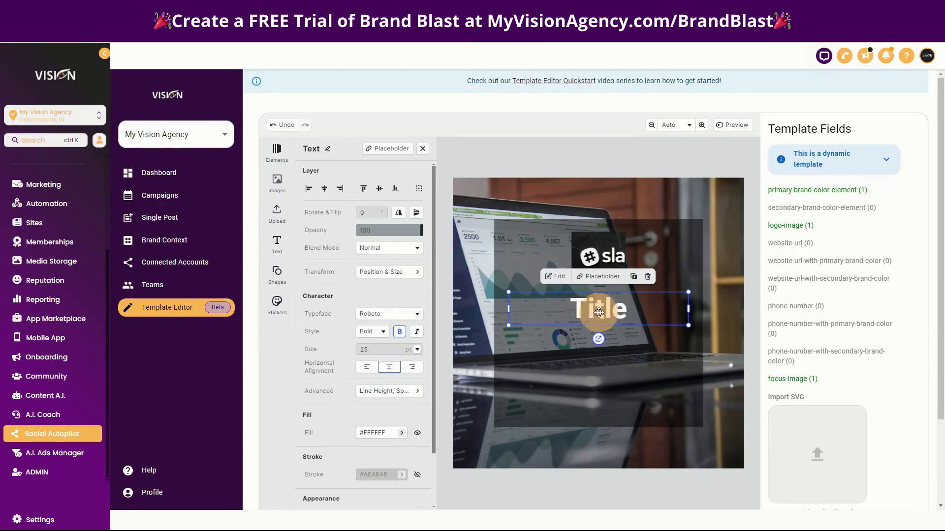
Rename the Title text element title-text and save the template.
click(328, 151)
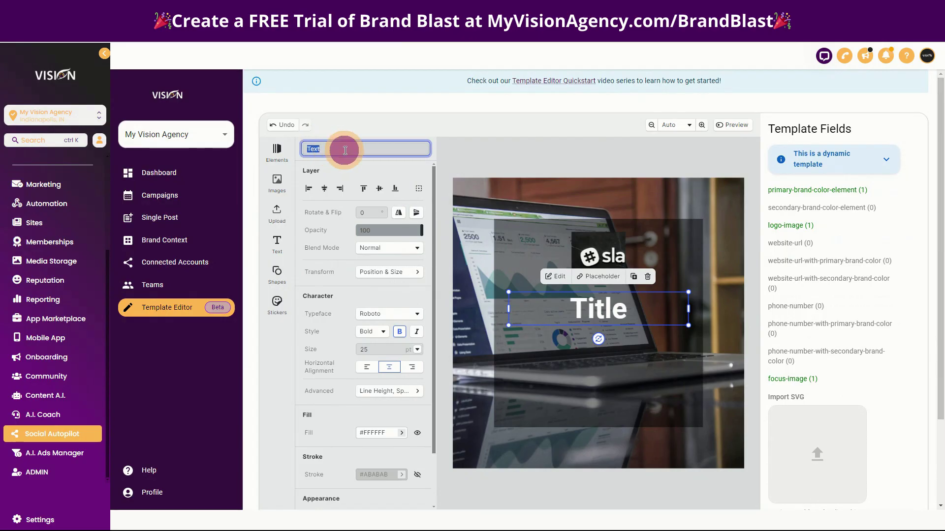
drag(345, 150, 309, 147)
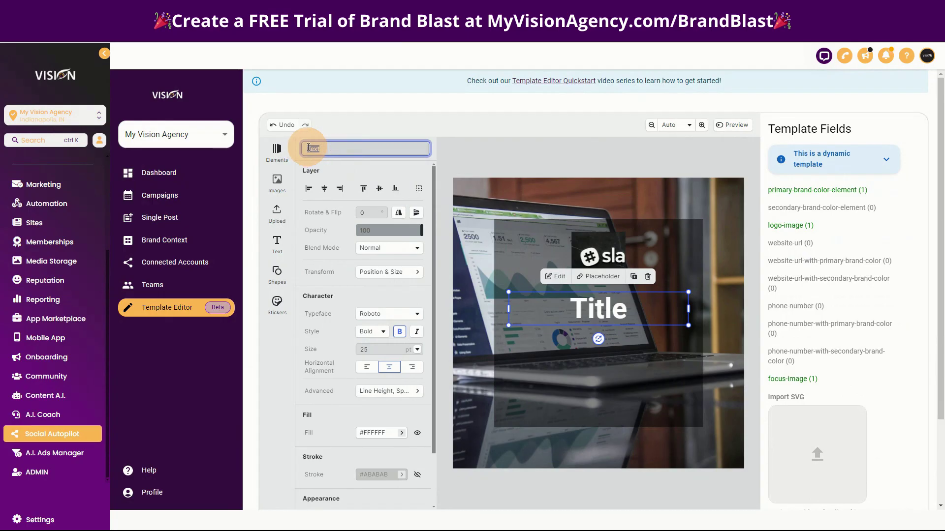
key(BackSpace)
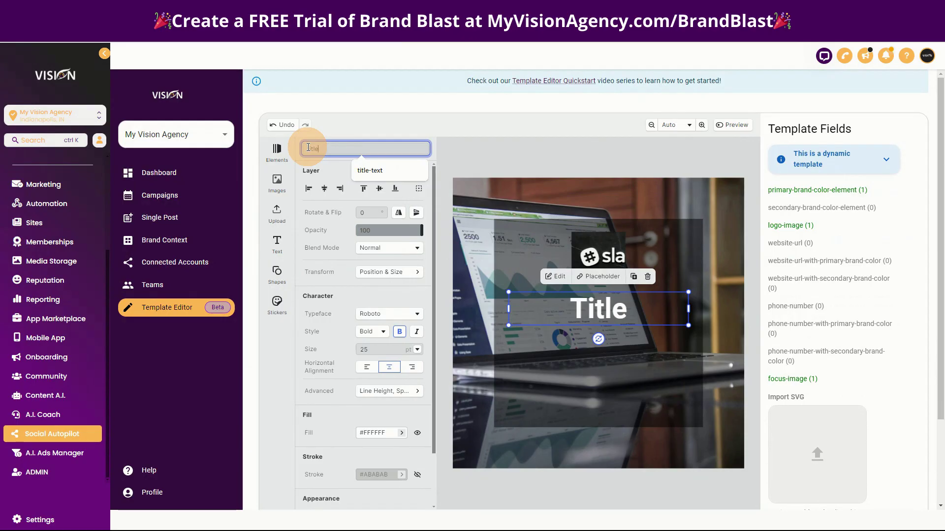
text(title-text)
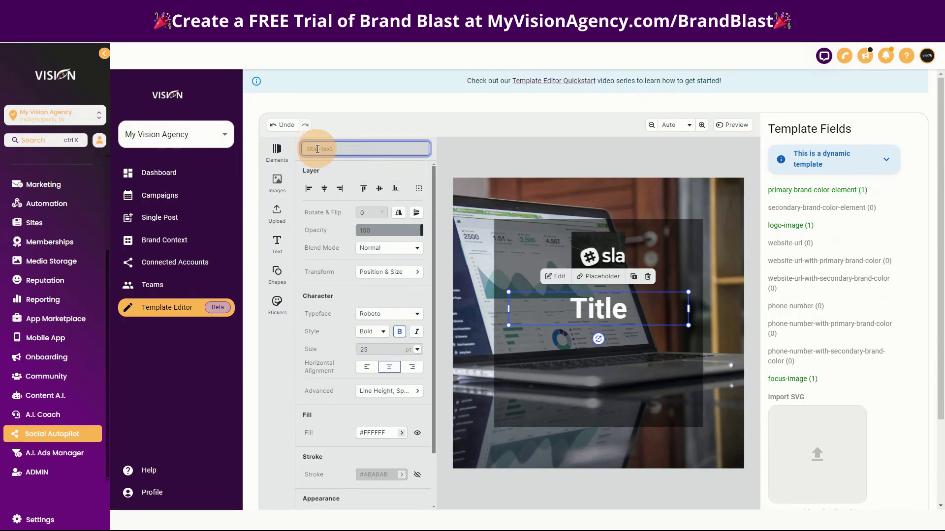
key(Return)
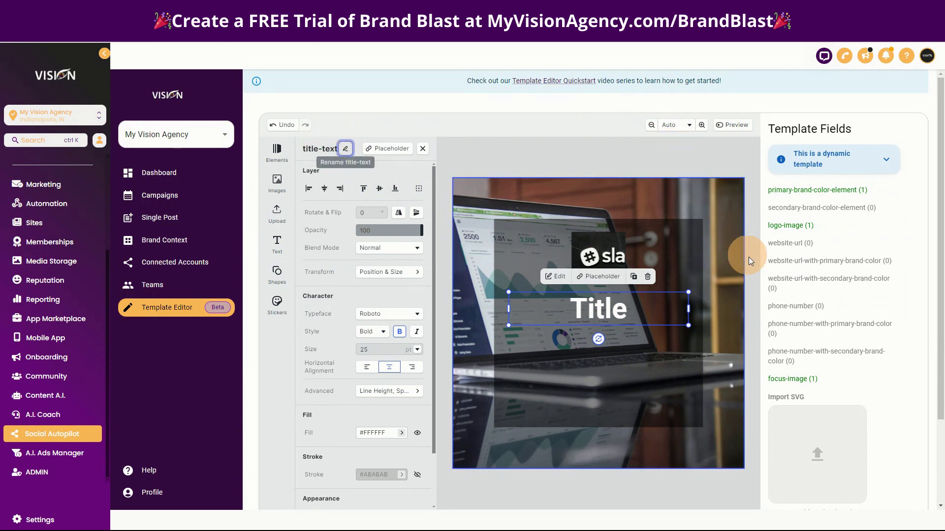
scroll(890, 374, down, 3)
click(882, 445)
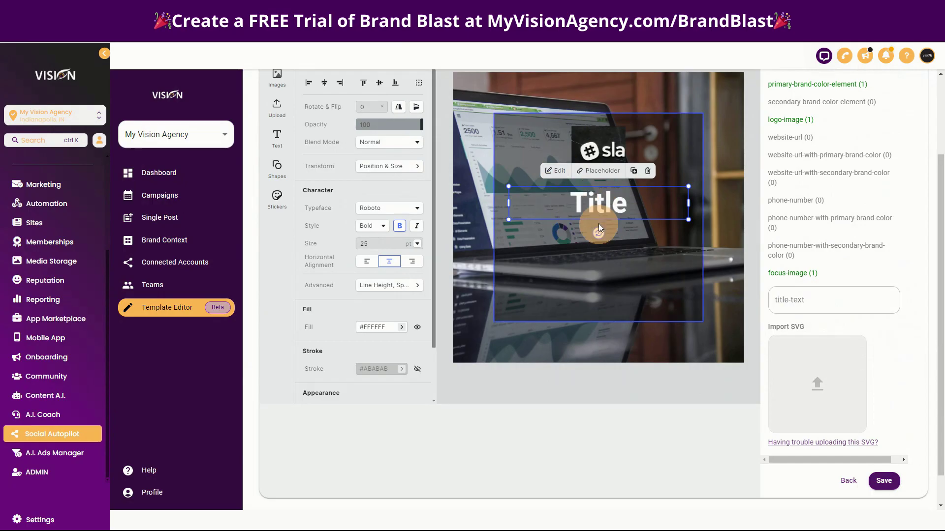
Describe the title-text template field as "3-4 word title of the post" and save the template.
click(776, 298)
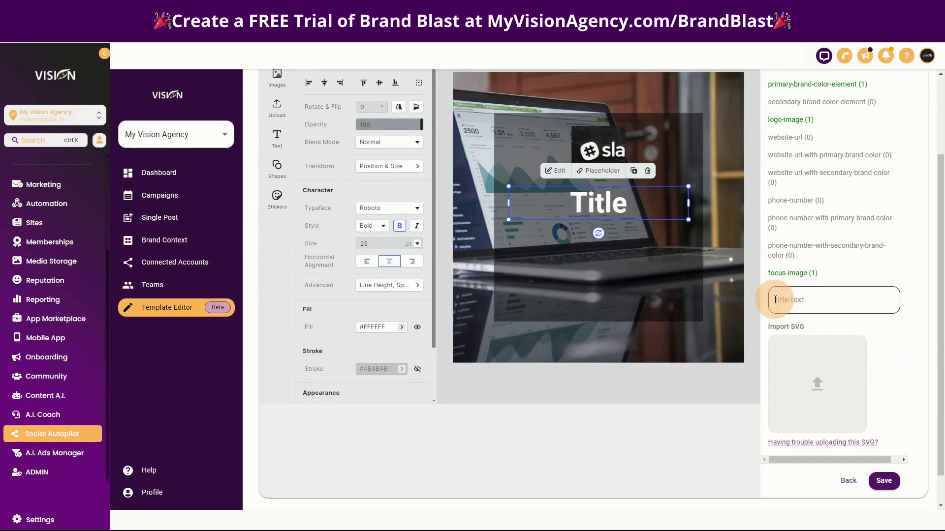
click(813, 302)
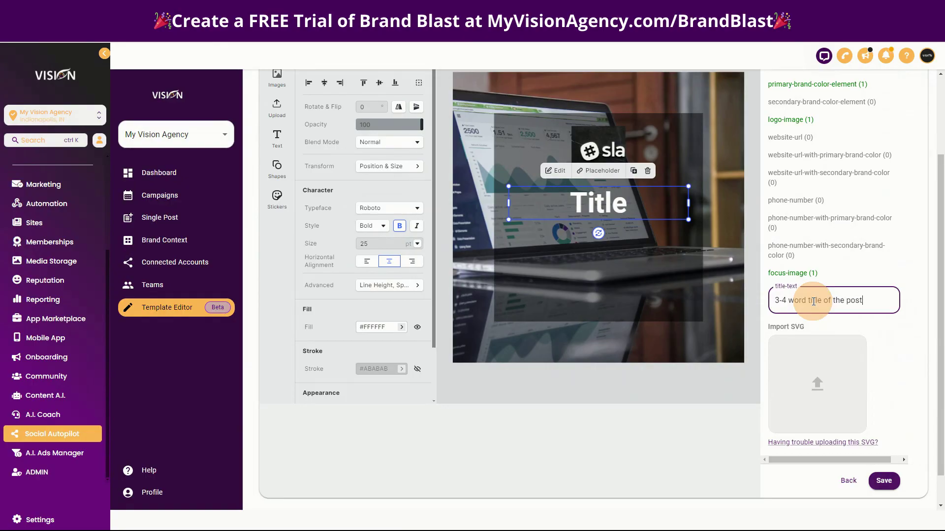
click(877, 463)
click(885, 481)
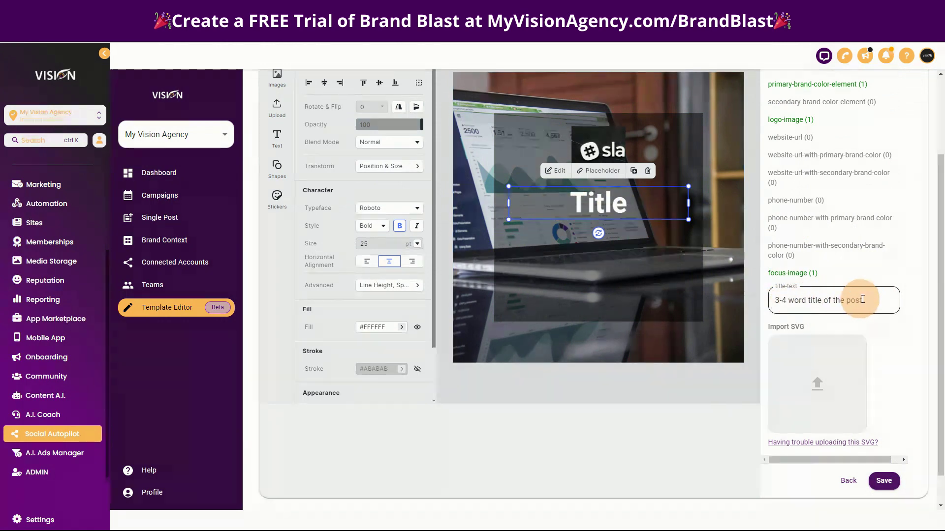
Change the wording of the title on the canvas to "This is the title".
click(641, 203)
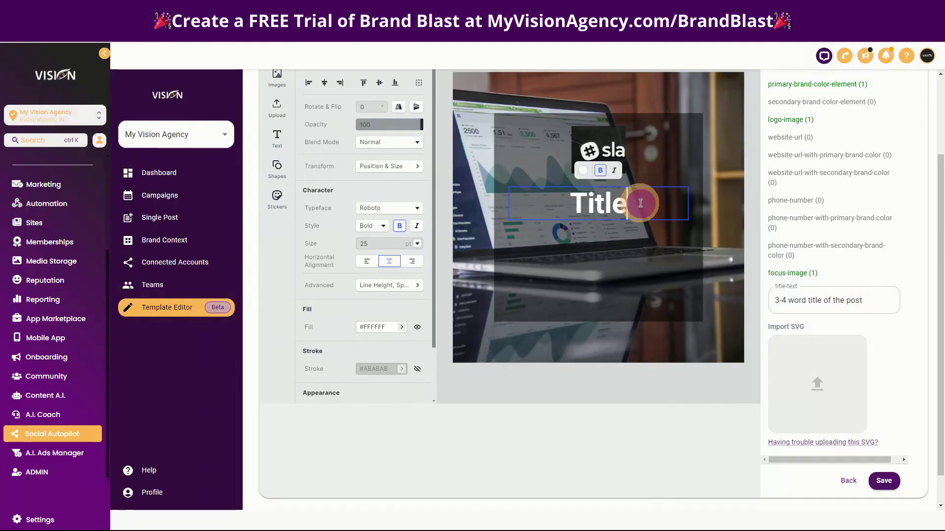
click(592, 201)
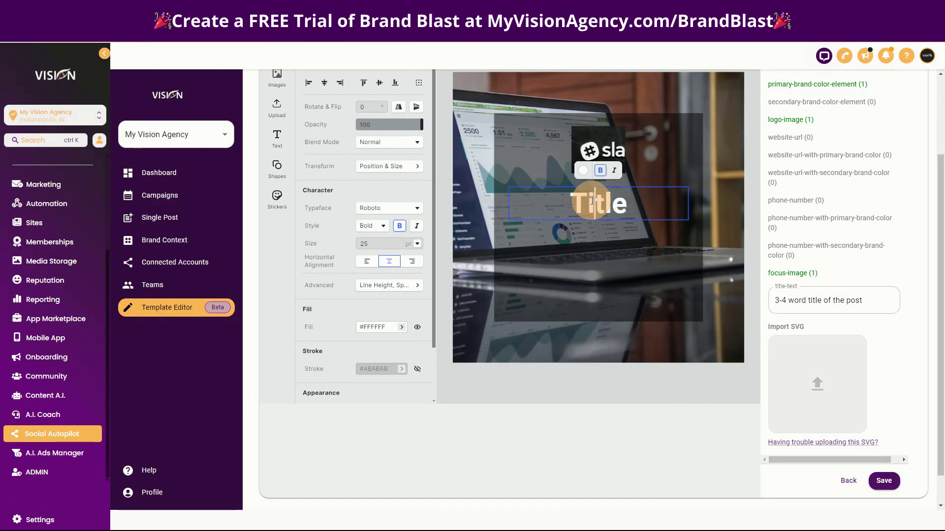
text(his is the )
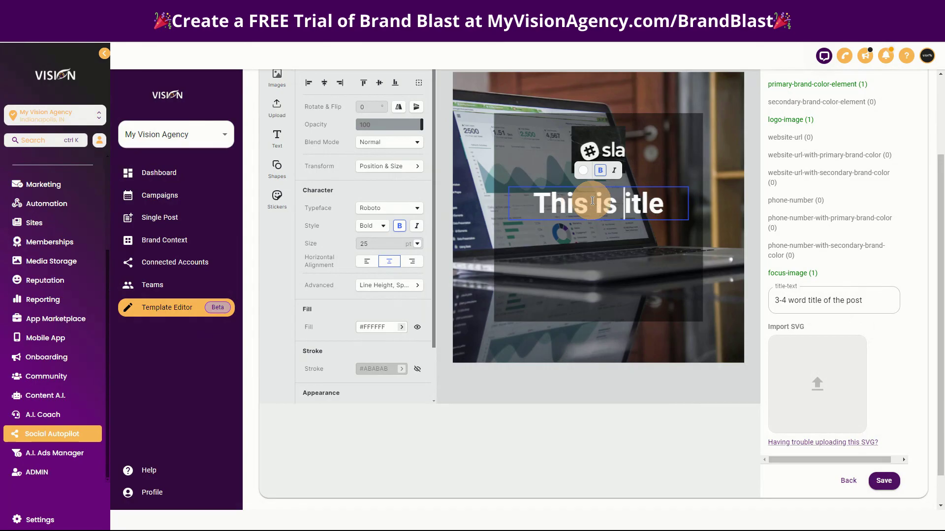
text(t)
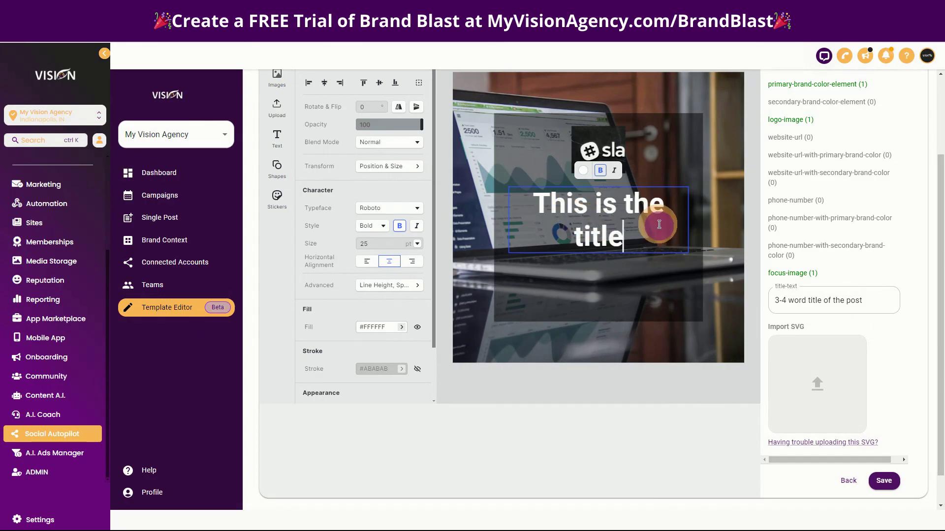
click(637, 282)
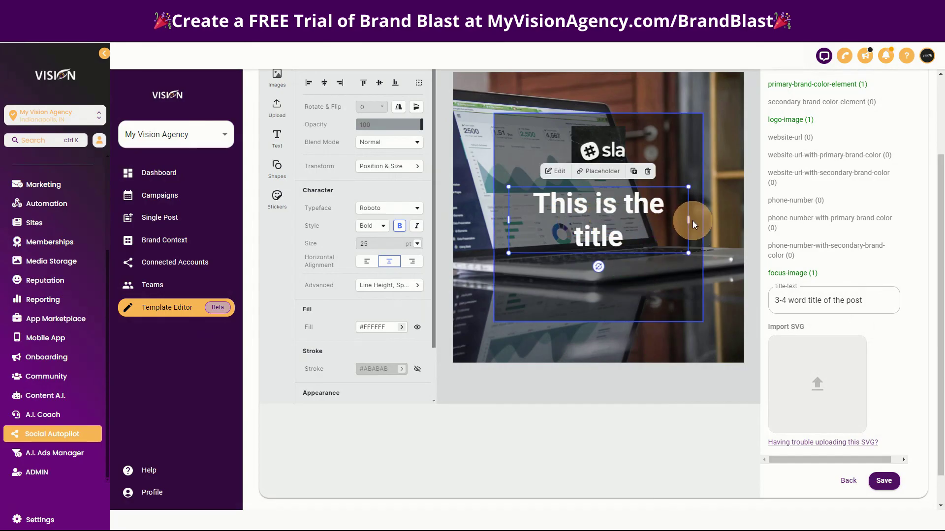
Scale the title down to about 21.85 pt so it fits on one line below the logo, and save the template.
drag(686, 217, 689, 191)
mouse_move(592, 201)
mouse_down()
mouse_move(603, 206)
mouse_move(593, 197)
mouse_up()
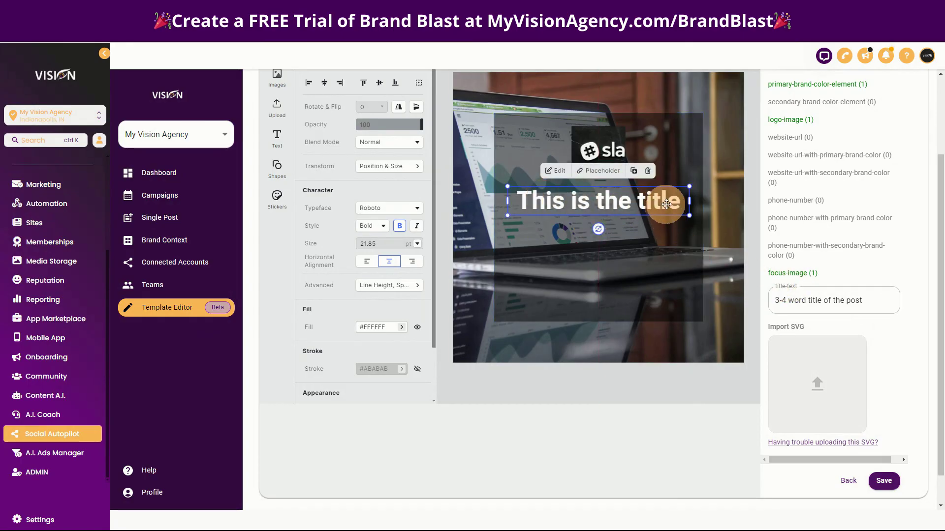
click(882, 482)
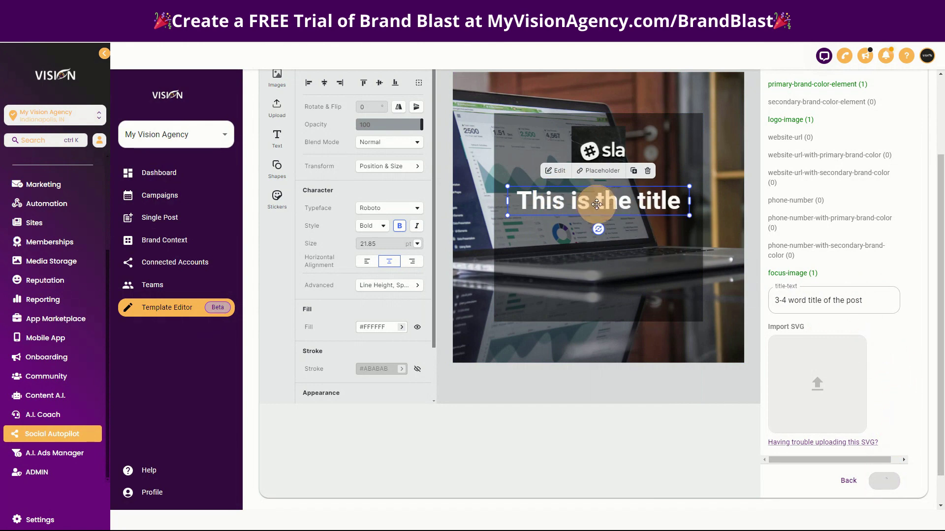
Add a Paragraph text element to the dark square and position it directly beneath the title.
click(534, 279)
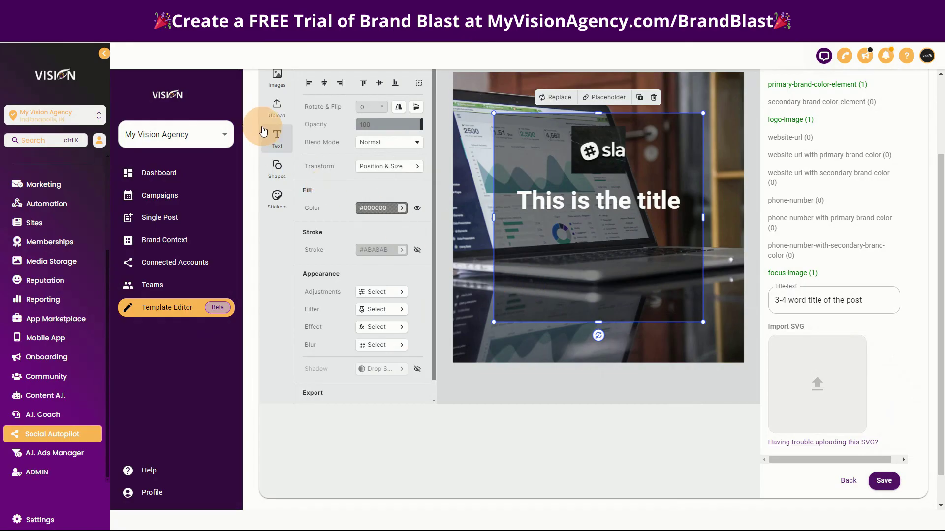
click(277, 137)
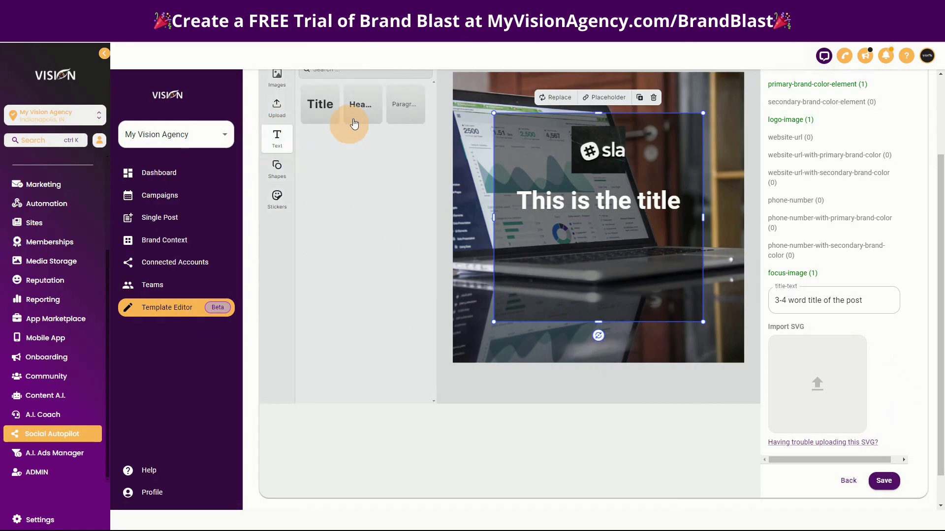
click(404, 104)
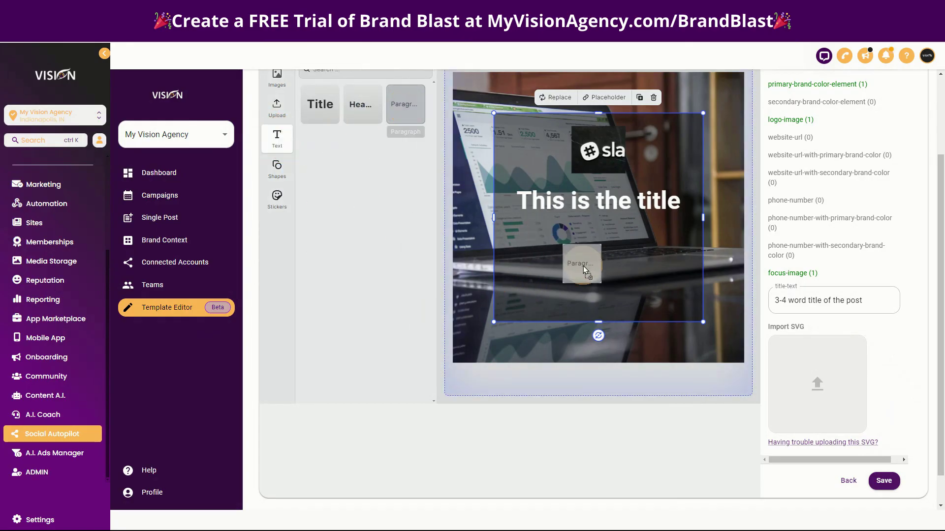
mouse_move(608, 208)
mouse_down()
mouse_move(601, 235)
mouse_move(601, 206)
mouse_move(598, 227)
mouse_move(520, 227)
mouse_up()
Color the paragraph text beneath the title white (#FFFFFF) and center it horizontally within its box.
double_click(590, 226)
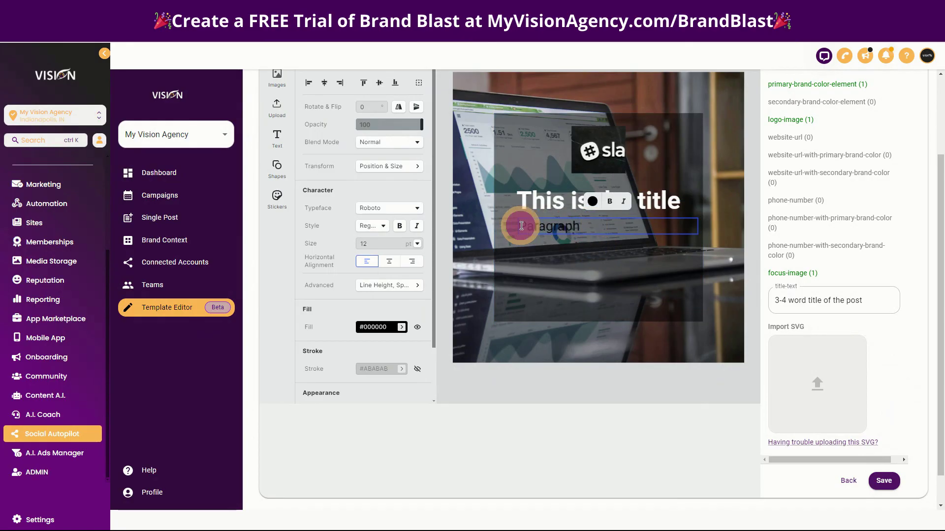
click(589, 226)
click(592, 201)
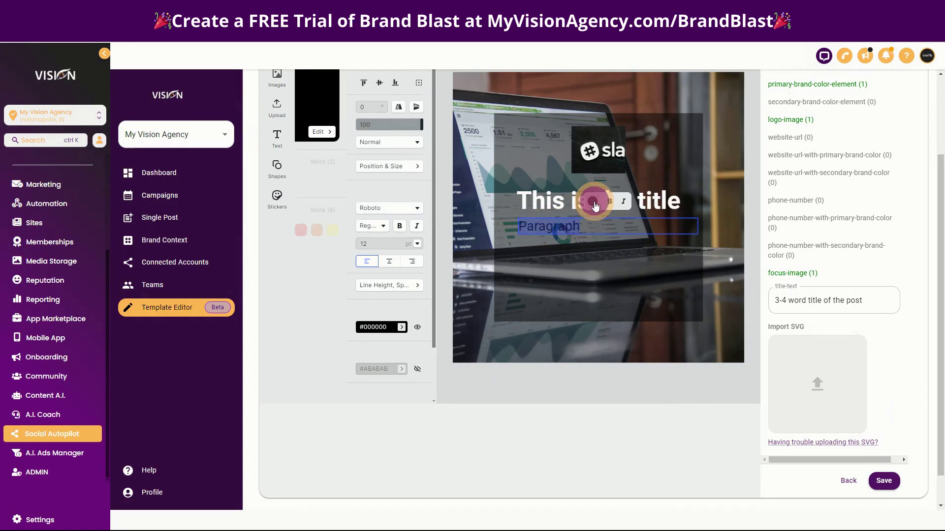
click(309, 182)
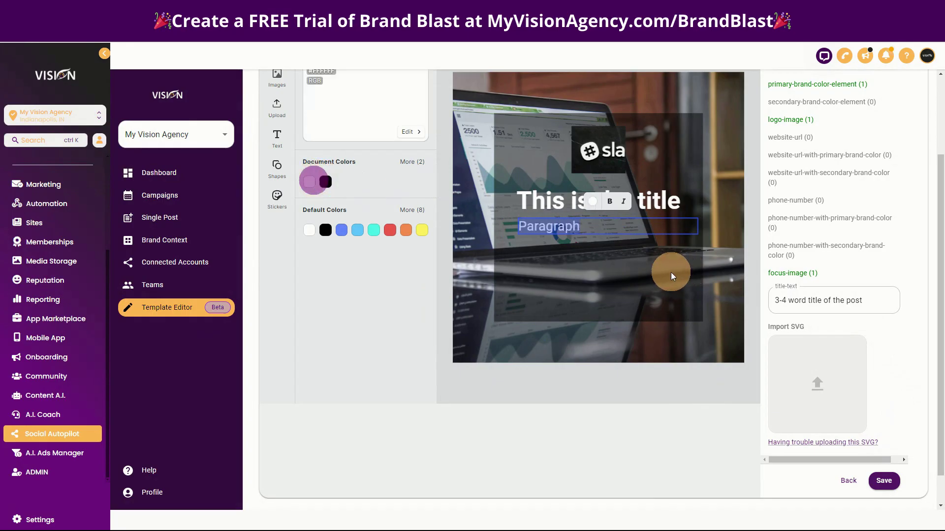
click(605, 252)
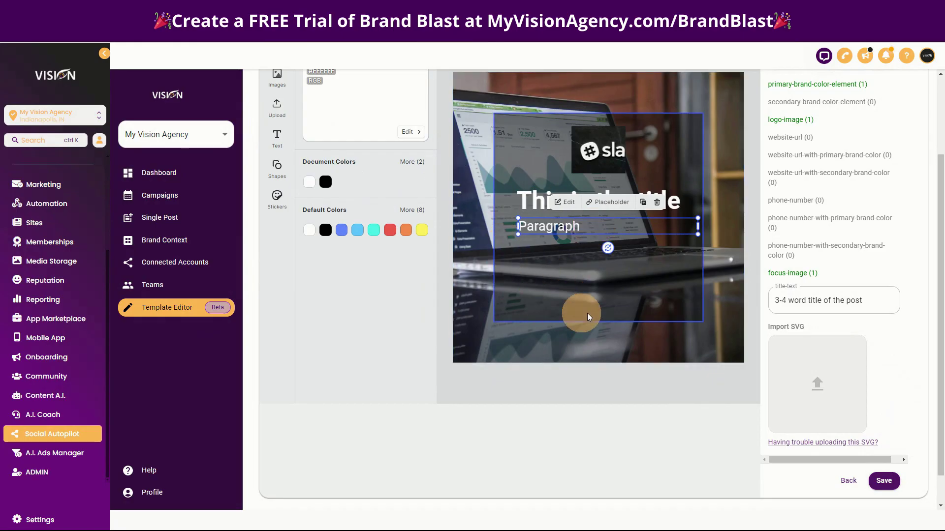
click(470, 272)
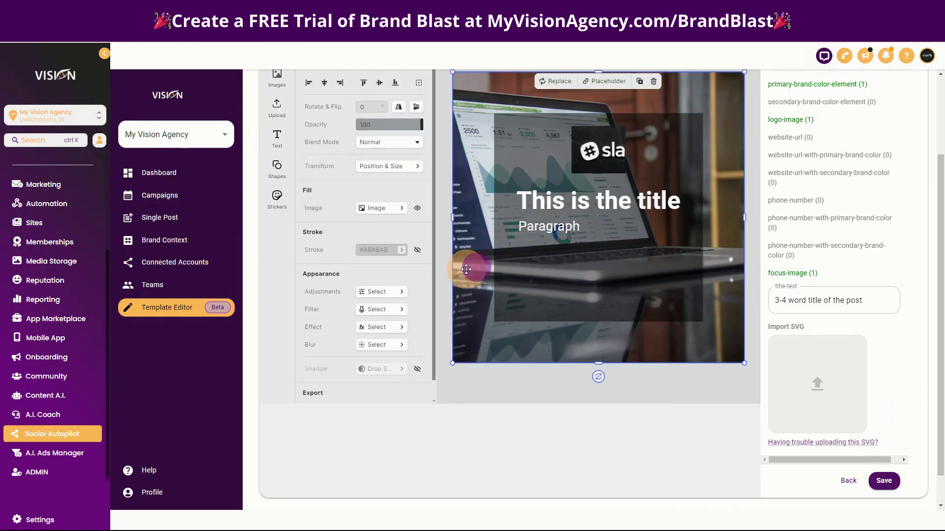
click(539, 227)
click(389, 261)
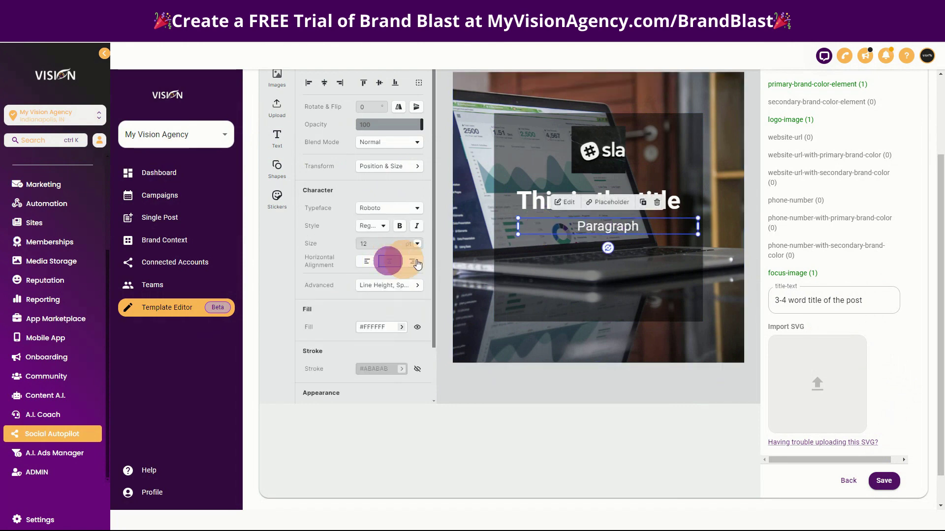
Replace the paragraph's wording with "This is the box where the content for this post is going to live.".
double_click(645, 227)
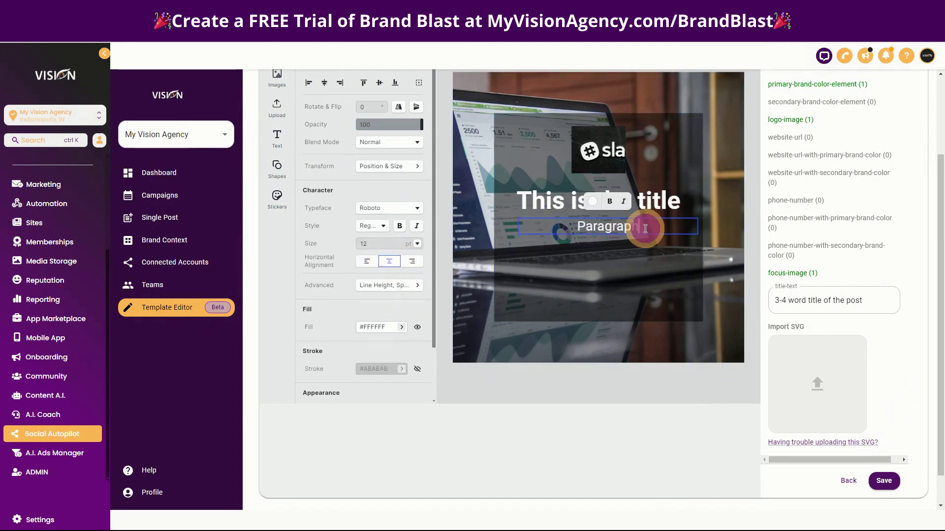
drag(645, 228, 588, 228)
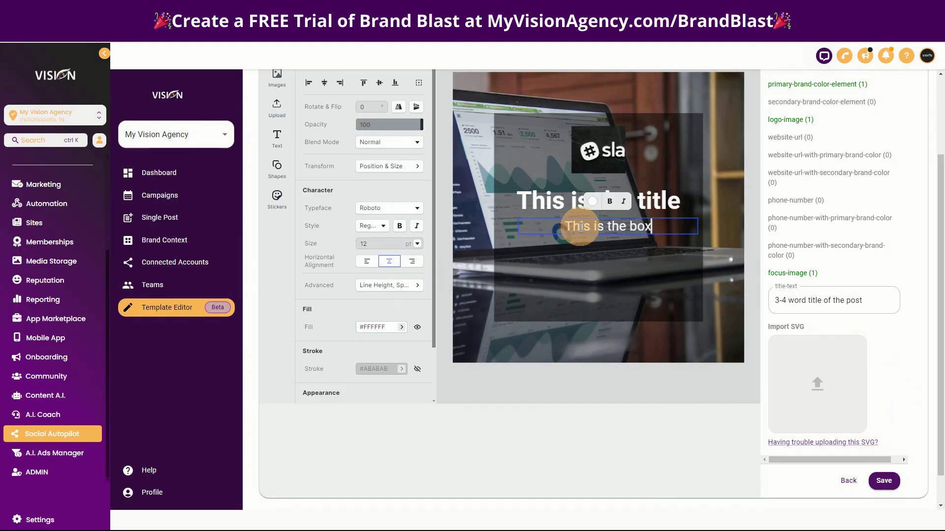
text(where the)
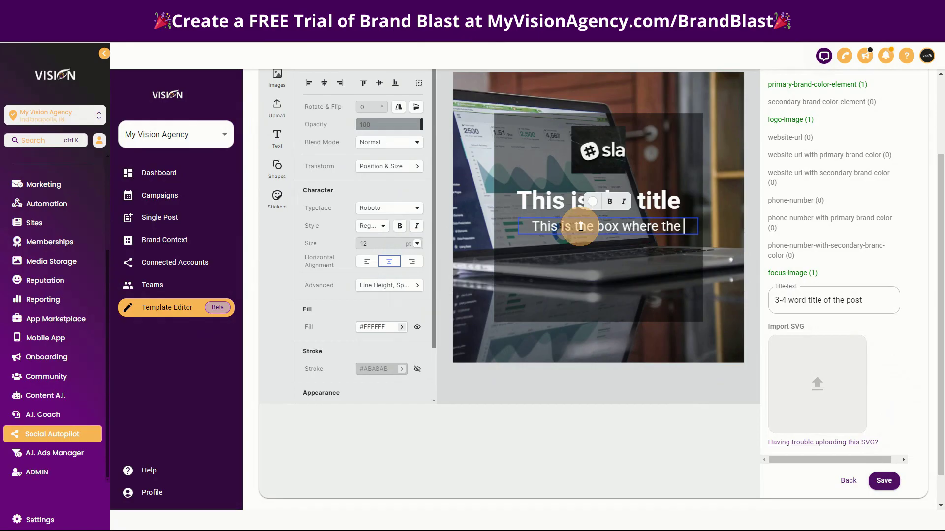
text(content f)
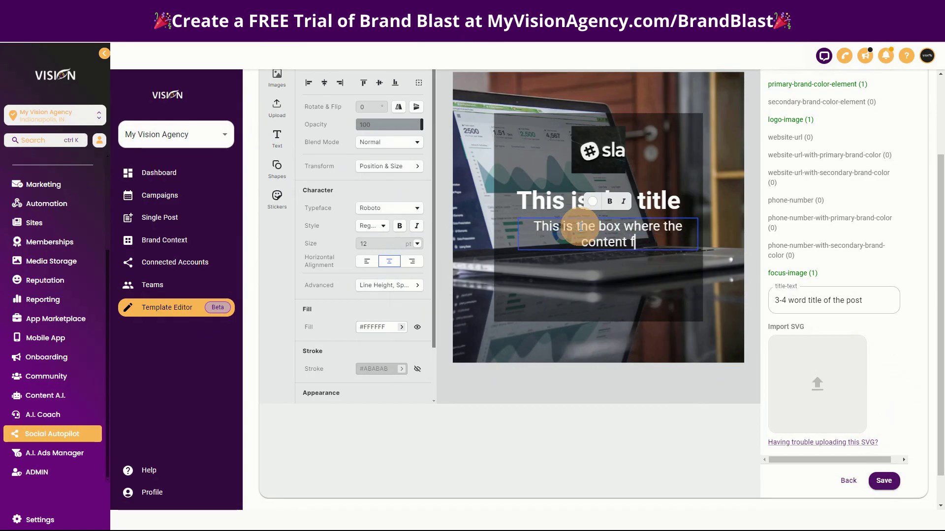
text(or this post is)
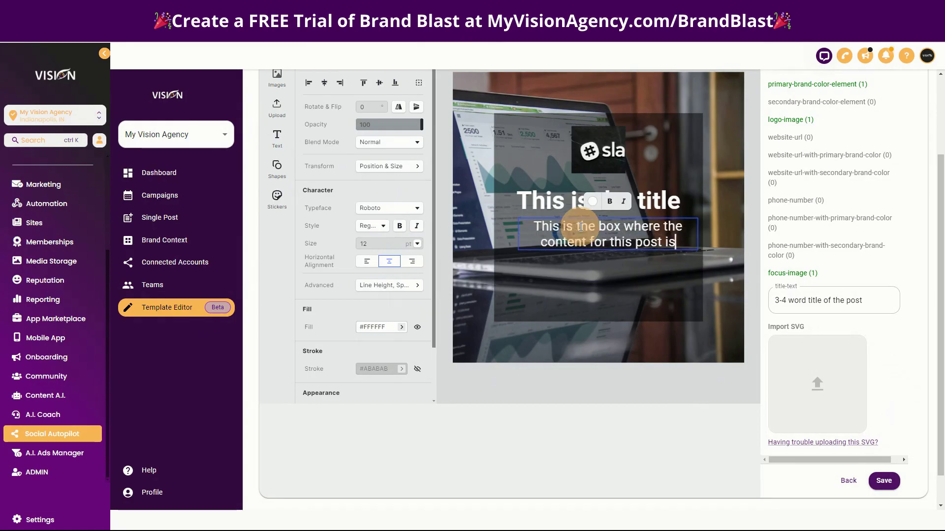
text( going to live.)
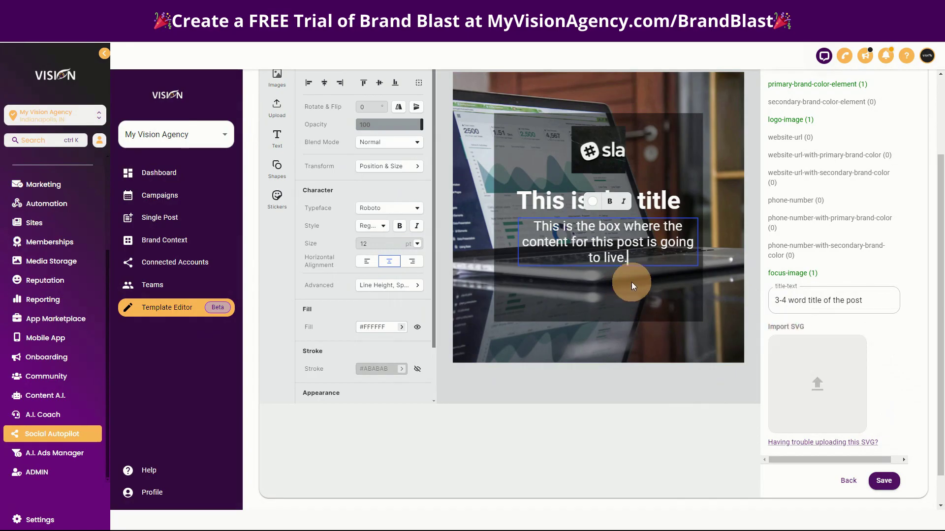
Narrow the paragraph text box slightly and center it within the dark square beneath the title.
drag(607, 245, 599, 247)
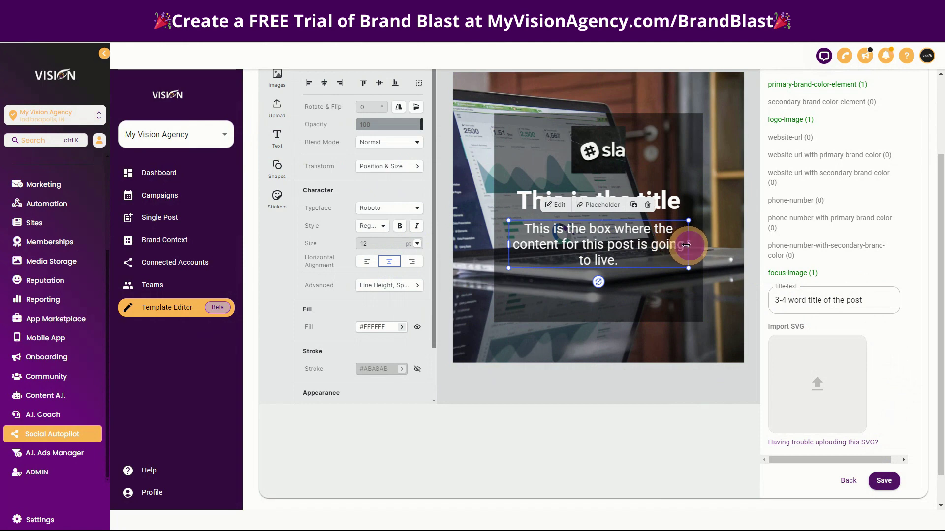
drag(686, 245, 671, 249)
drag(588, 248, 596, 247)
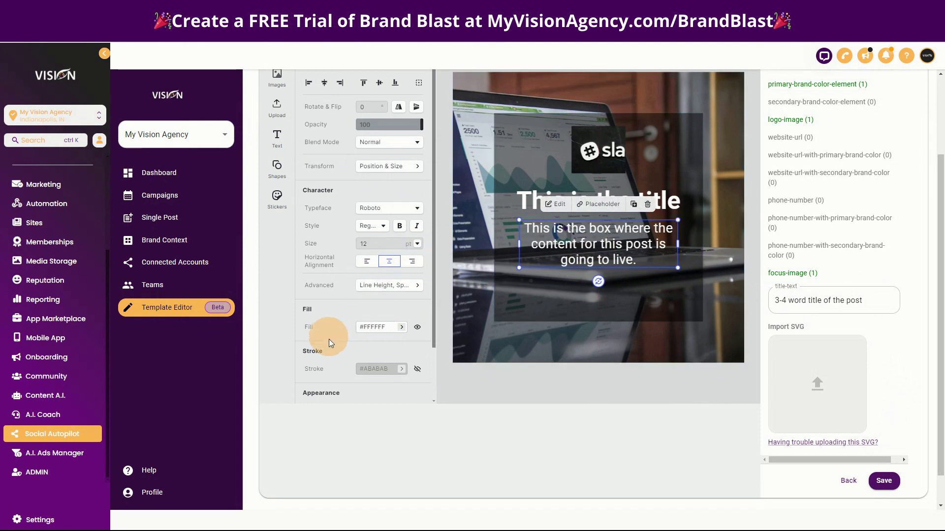
click(665, 294)
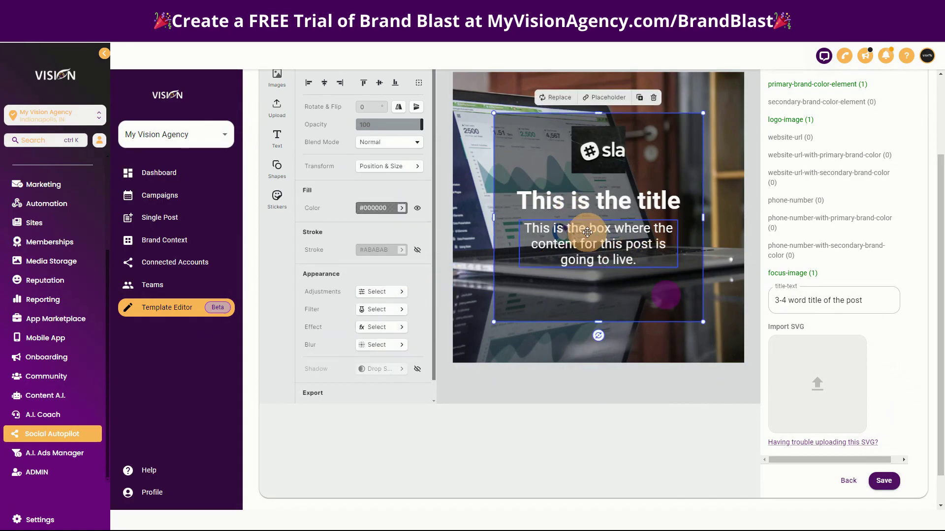
Select the title's wording on the canvas and copy the secondary-brand-color-element field name.
double_click(553, 198)
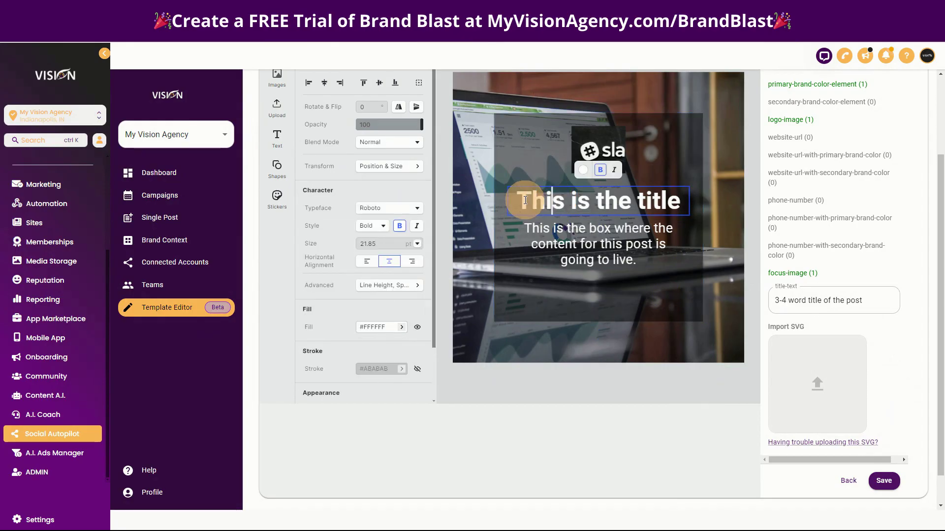
drag(525, 201, 668, 205)
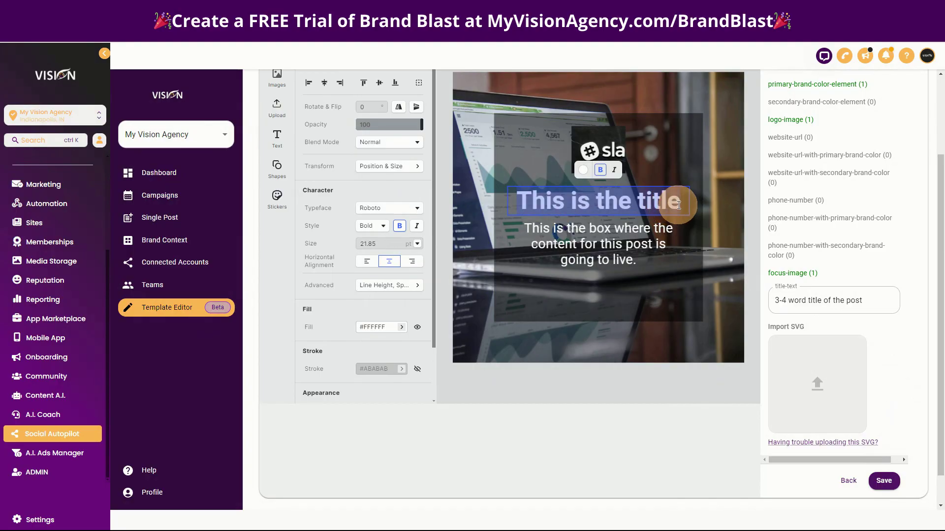
scroll(817, 192, up, 2)
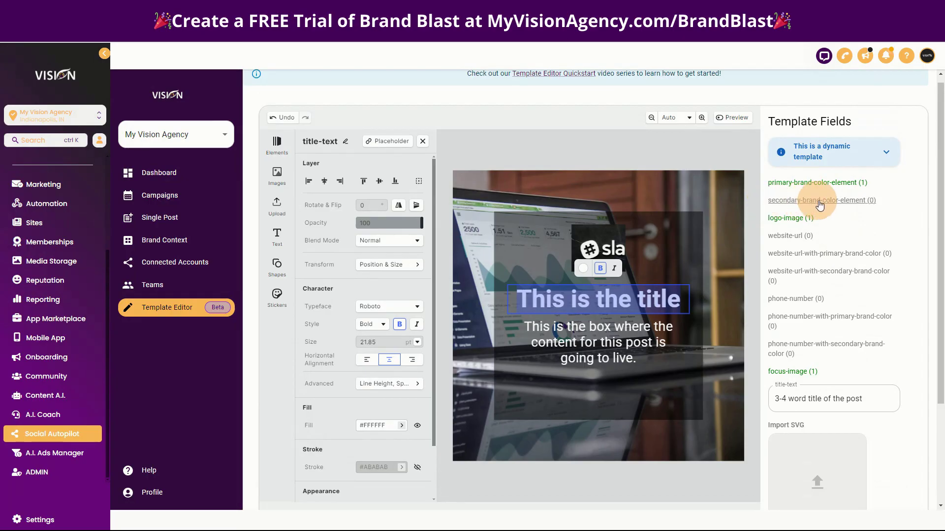
click(867, 200)
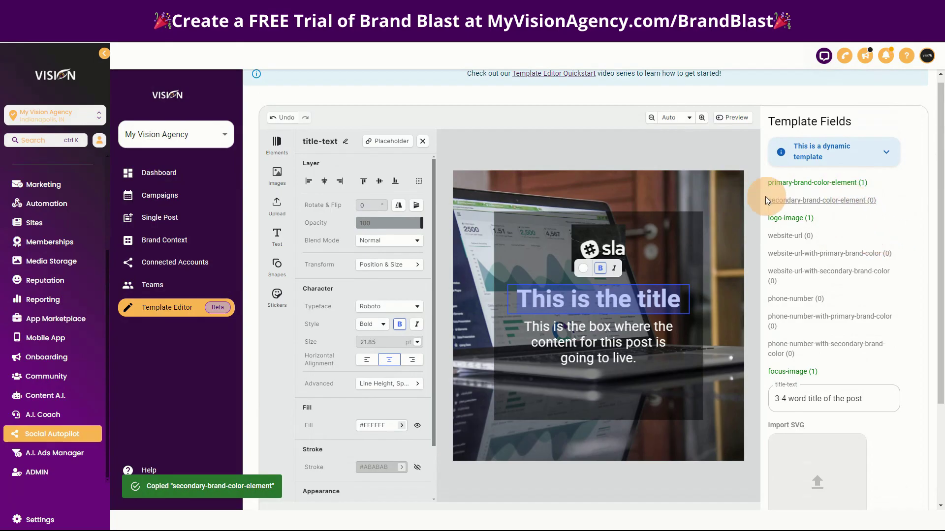
click(716, 227)
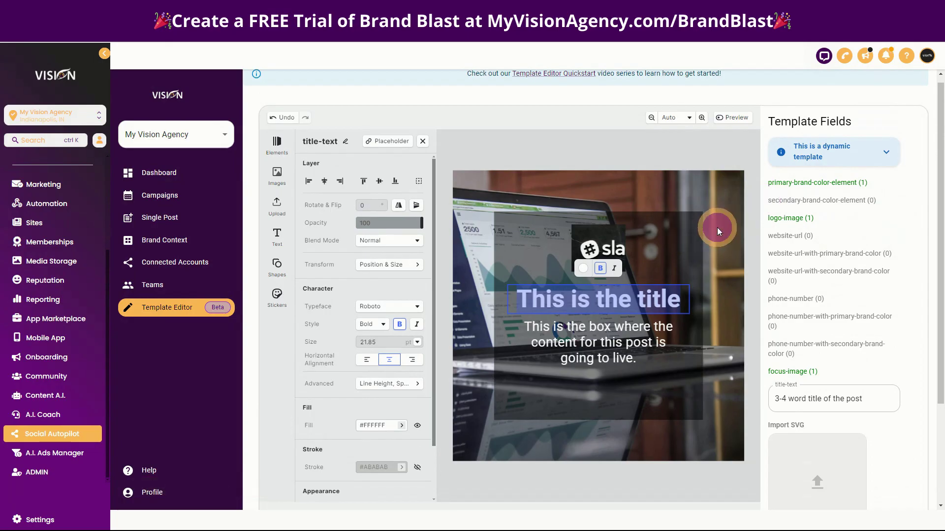
click(773, 202)
drag(779, 204, 866, 205)
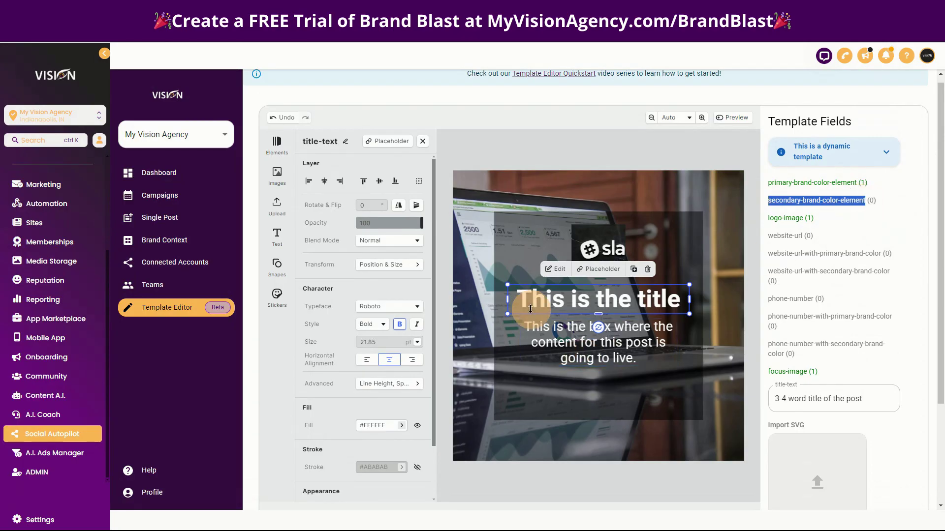
drag(533, 299, 551, 299)
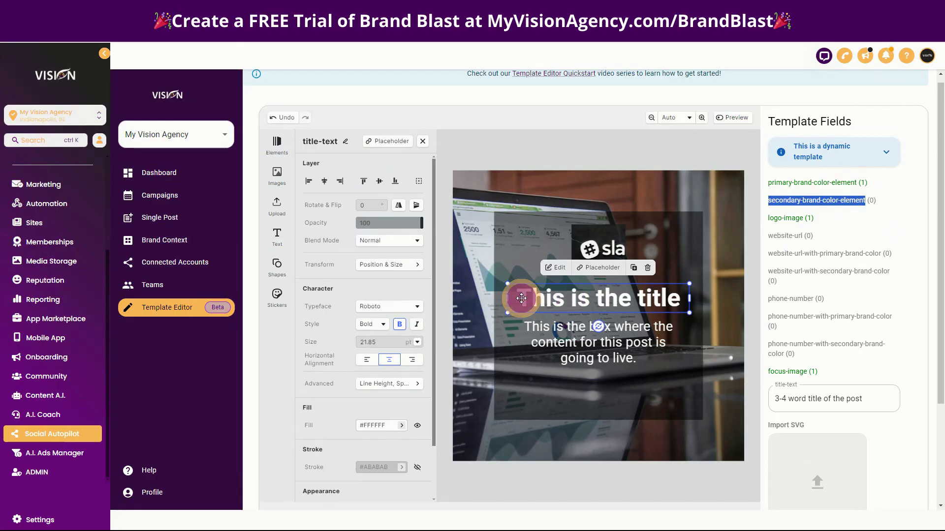
double_click(519, 299)
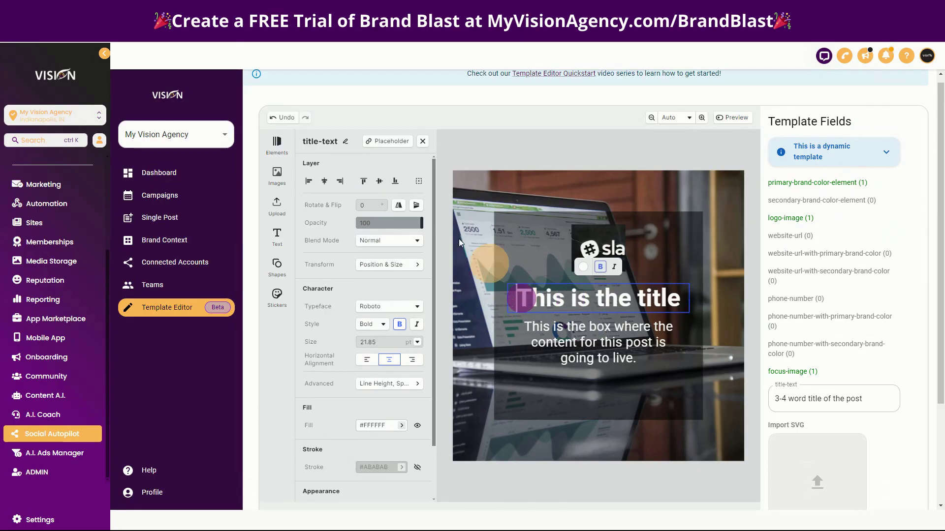
click(733, 283)
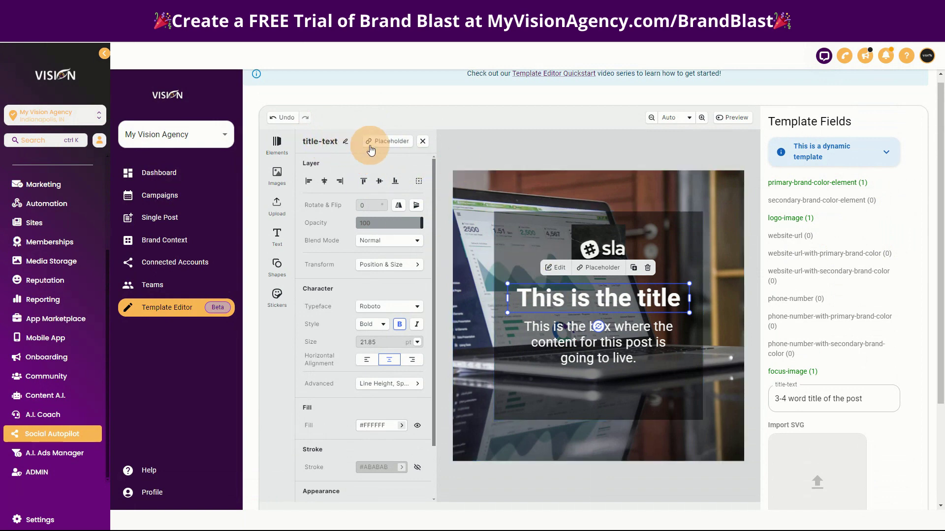
Save the template with the new paragraph text.
scroll(885, 455, down, 2)
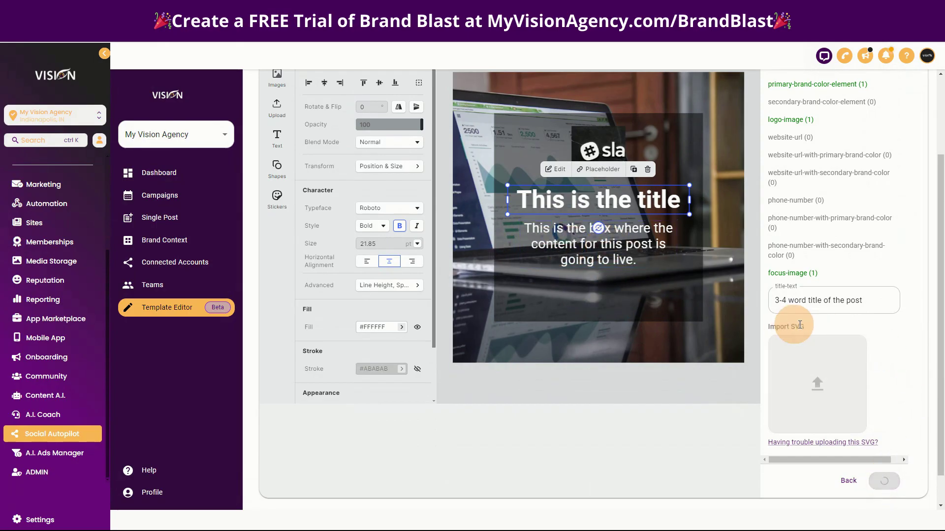
scroll(902, 438, down, 2)
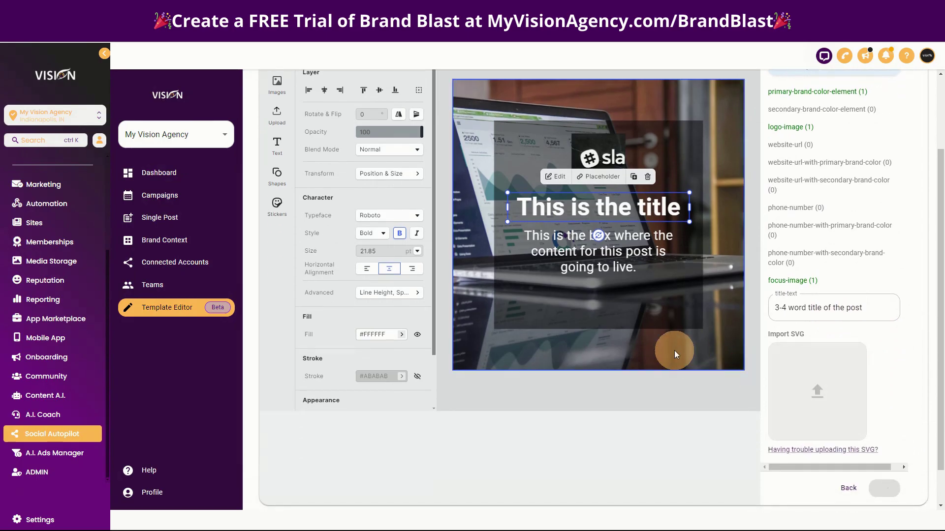
click(615, 251)
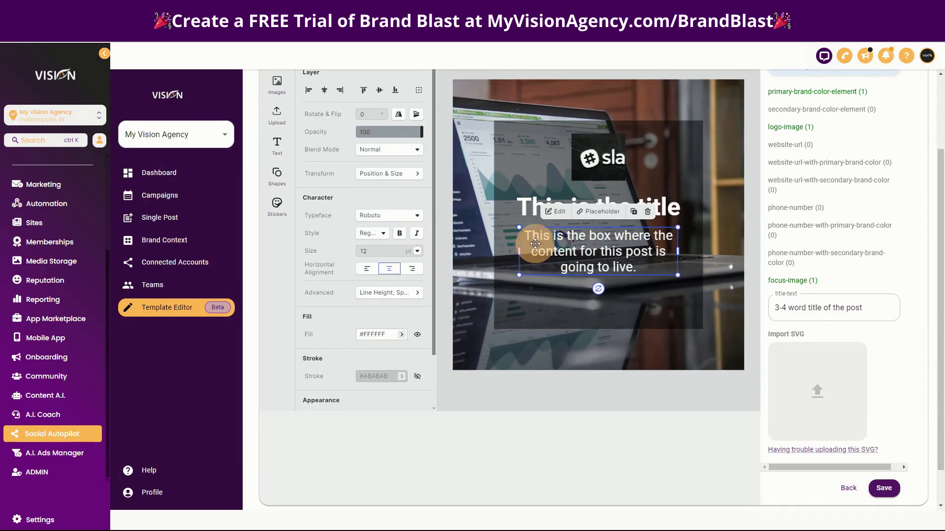
click(732, 277)
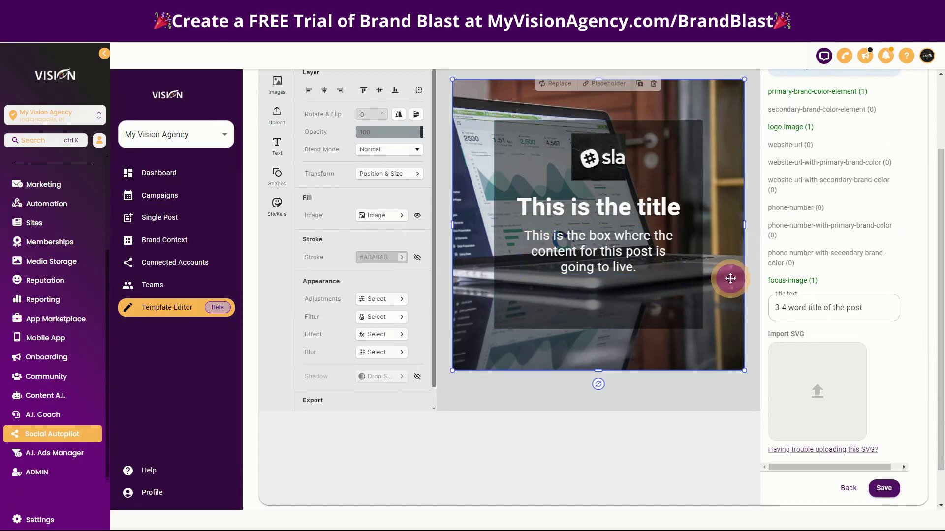
Rename the paragraph text element to "Body-text" and save the template so it becomes a template field.
scroll(451, 258, up, 3)
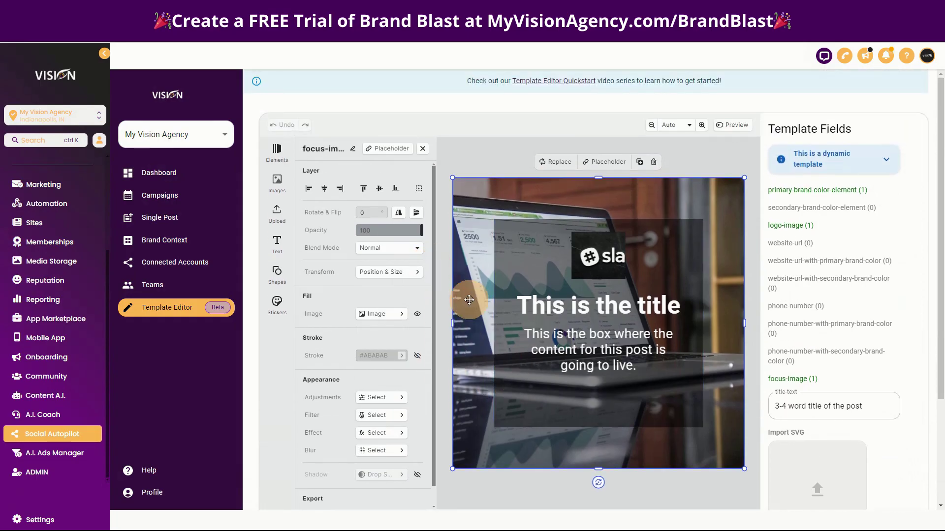
click(579, 357)
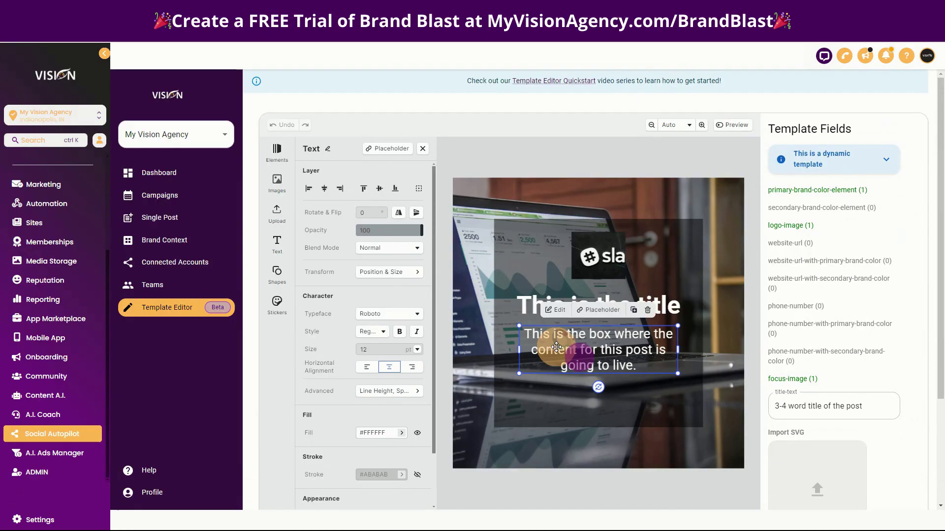
click(330, 148)
drag(333, 149, 307, 149)
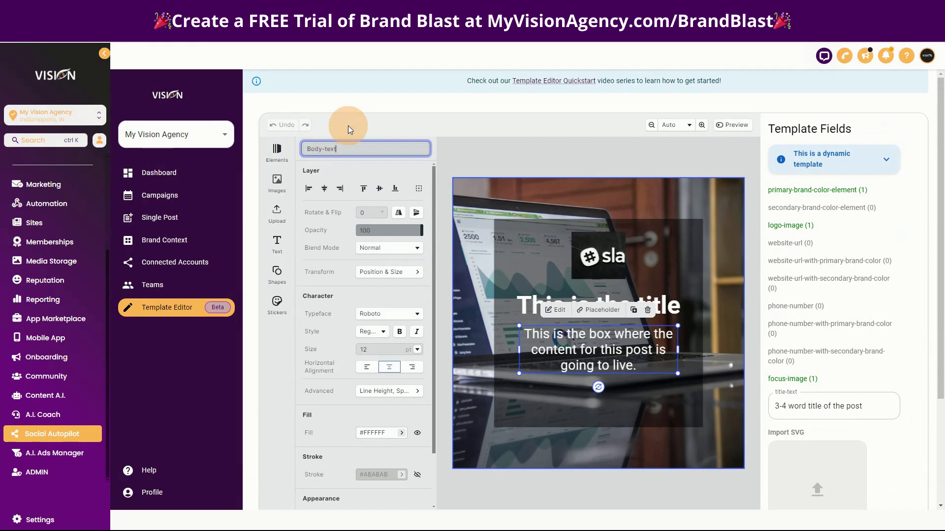
key(Return)
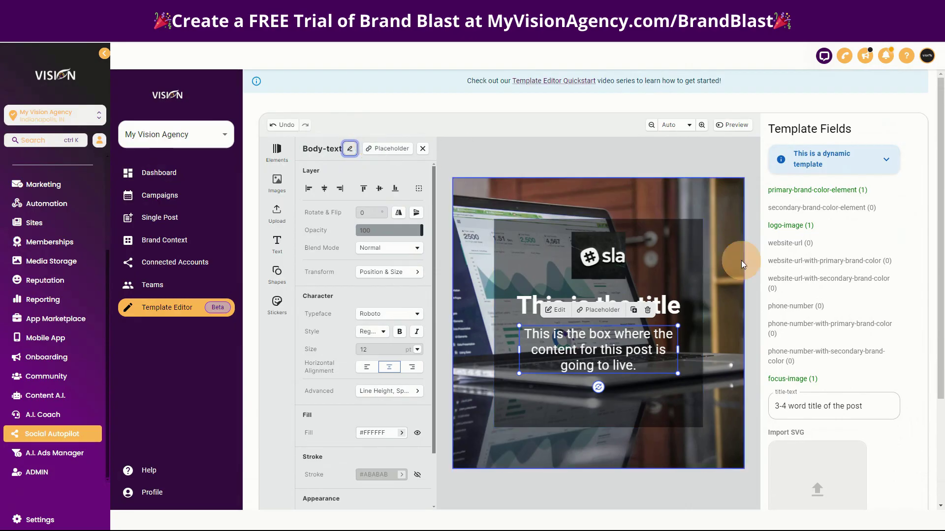
scroll(837, 319, down, 3)
click(897, 446)
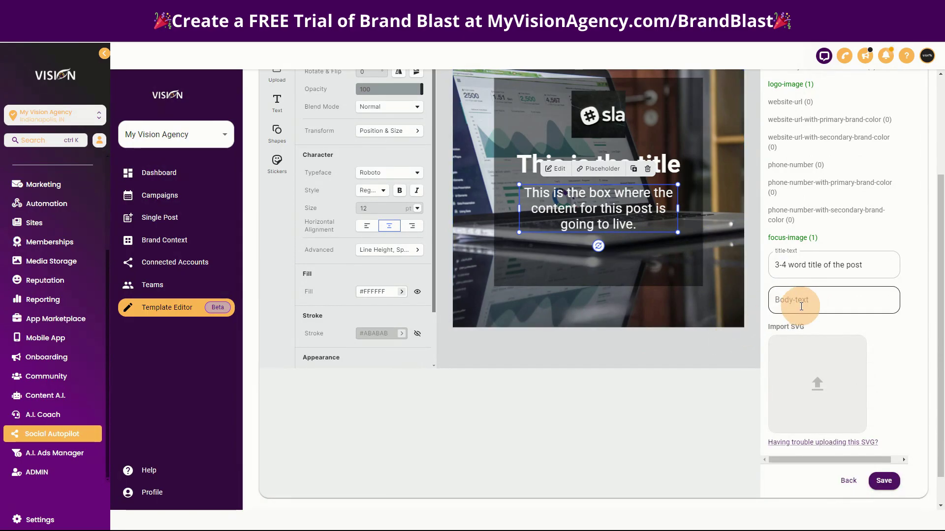
Describe the Body-text template field with wording that begins "10-15 words explaining the content of the", and save the template.
click(801, 306)
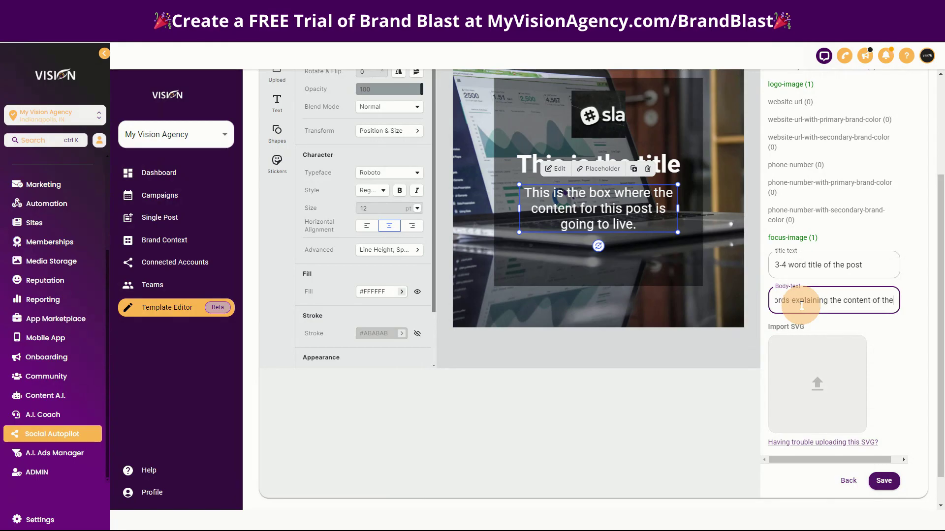
click(883, 481)
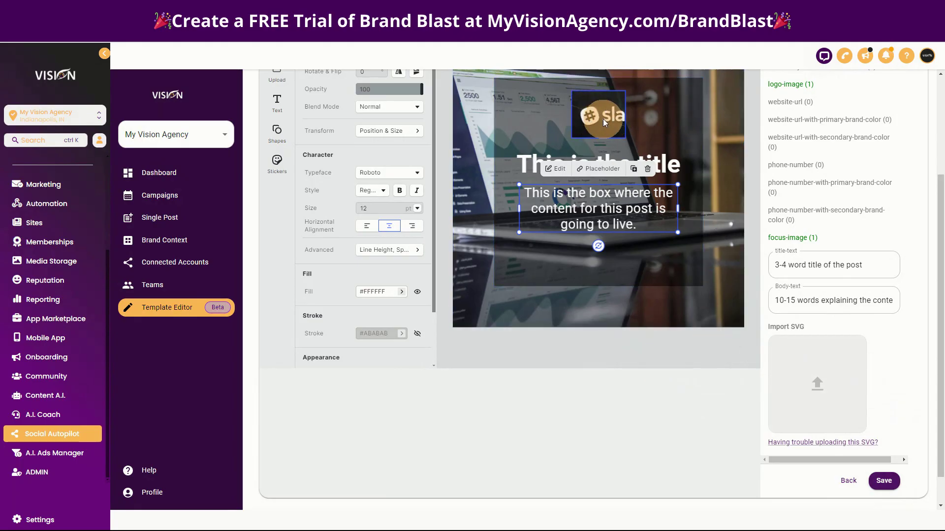
click(690, 135)
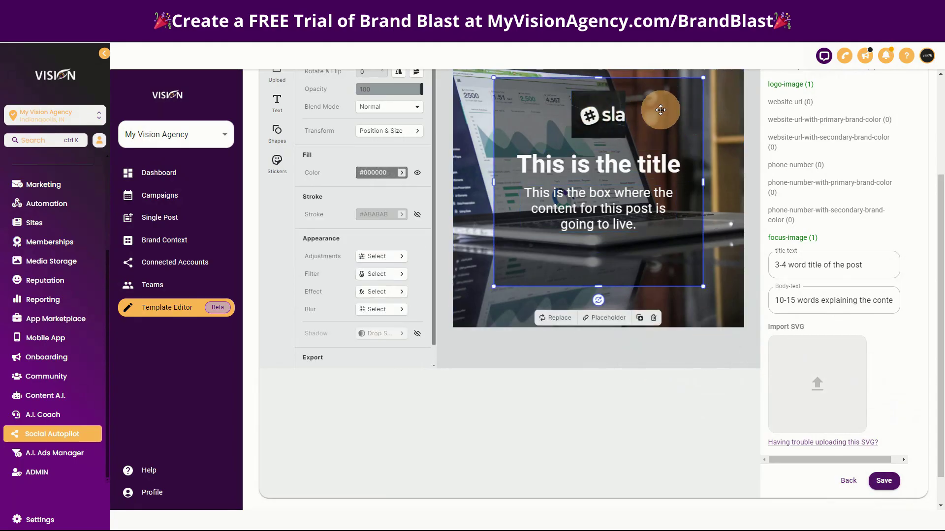
click(610, 163)
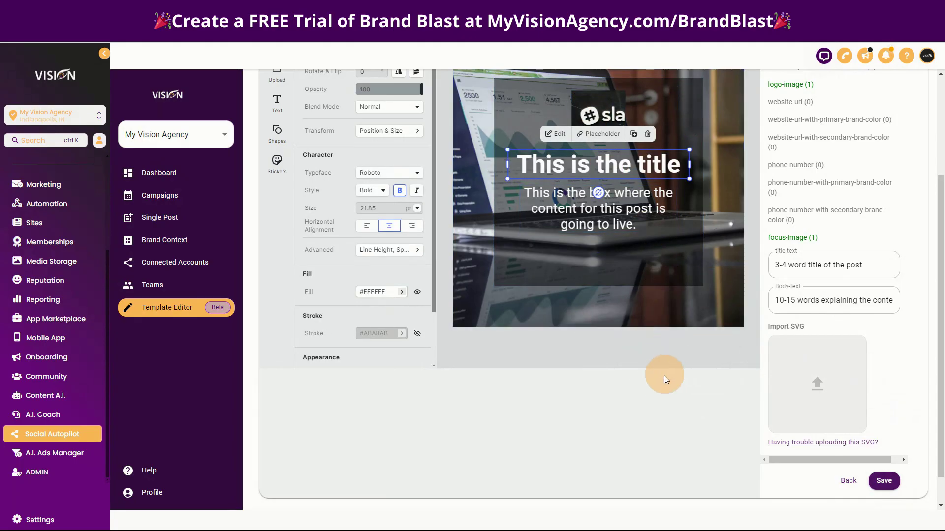
scroll(665, 376, up, 3)
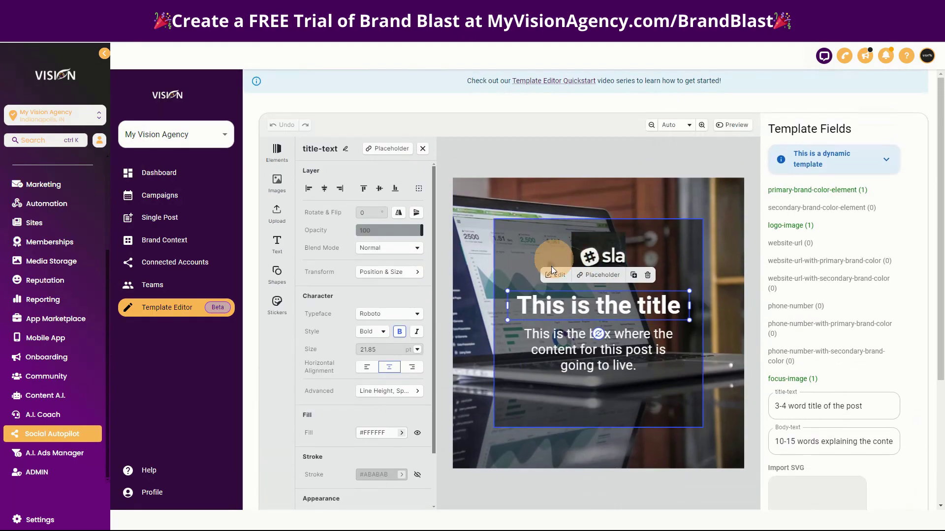
click(609, 351)
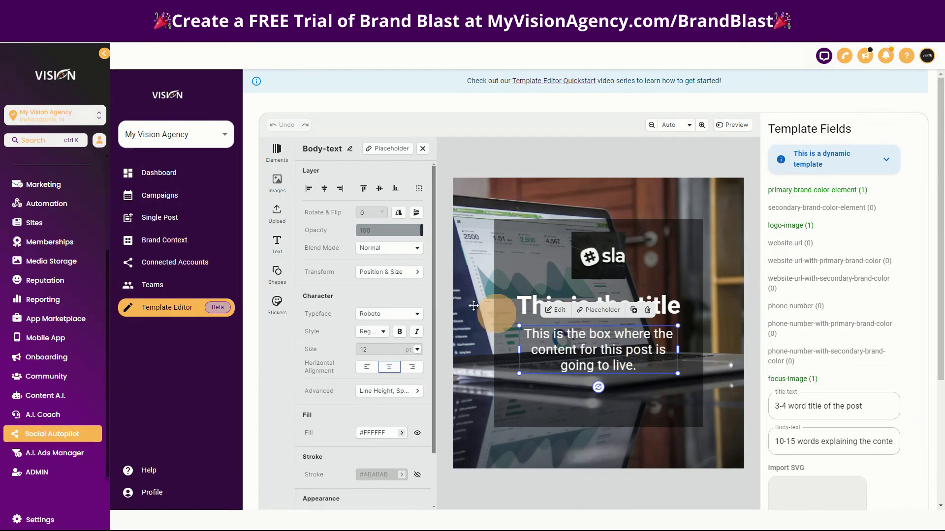
Add a paragraph text element and place it below the body text, near the lower edge of the dark overlay.
click(277, 244)
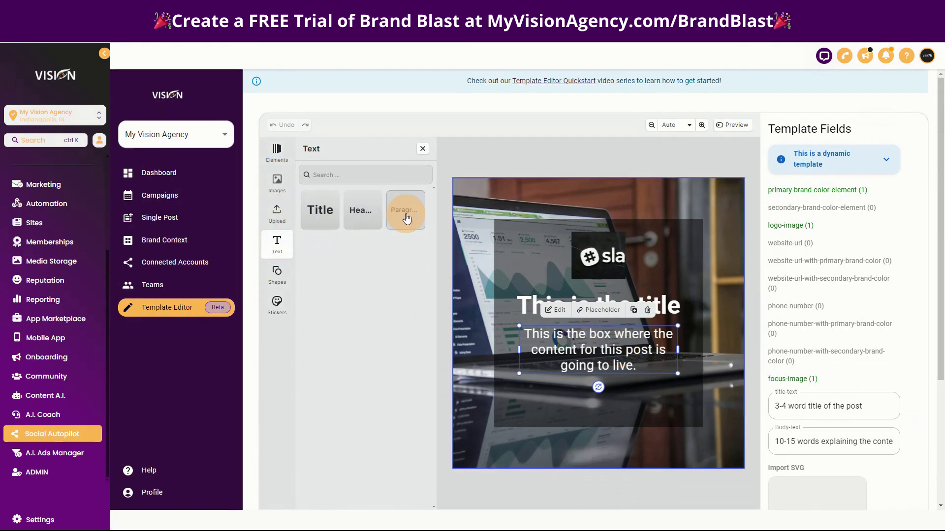
drag(401, 210, 585, 393)
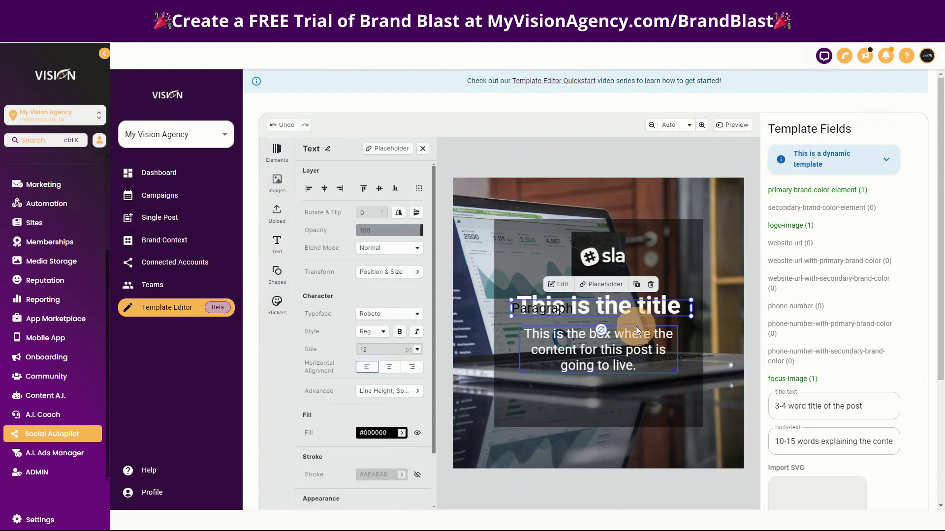
drag(615, 313, 614, 398)
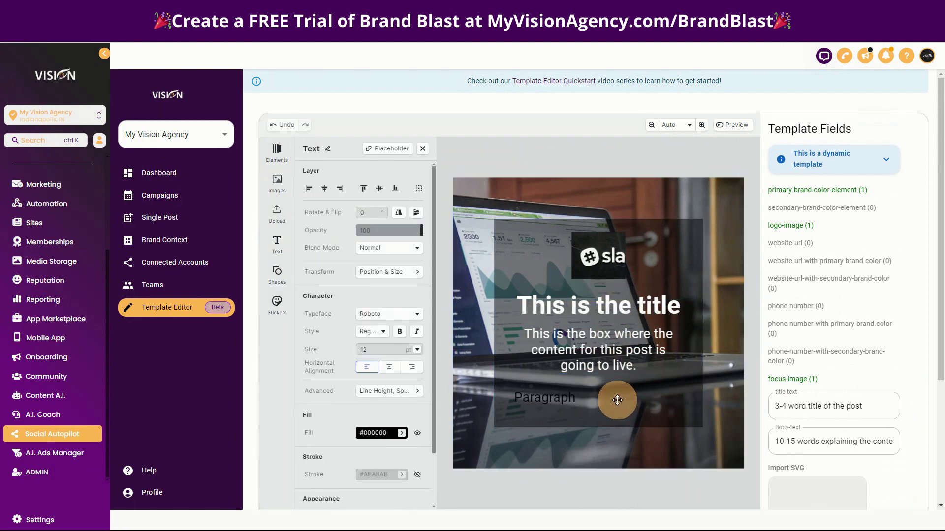
Change the new paragraph's text color to white (#FFFFFF) from the document colors.
click(618, 399)
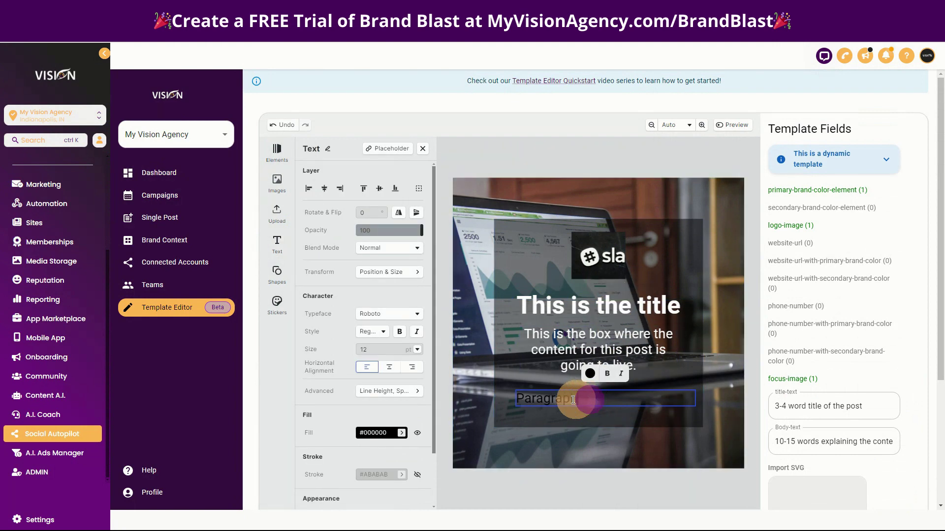
click(519, 398)
drag(519, 398, 604, 400)
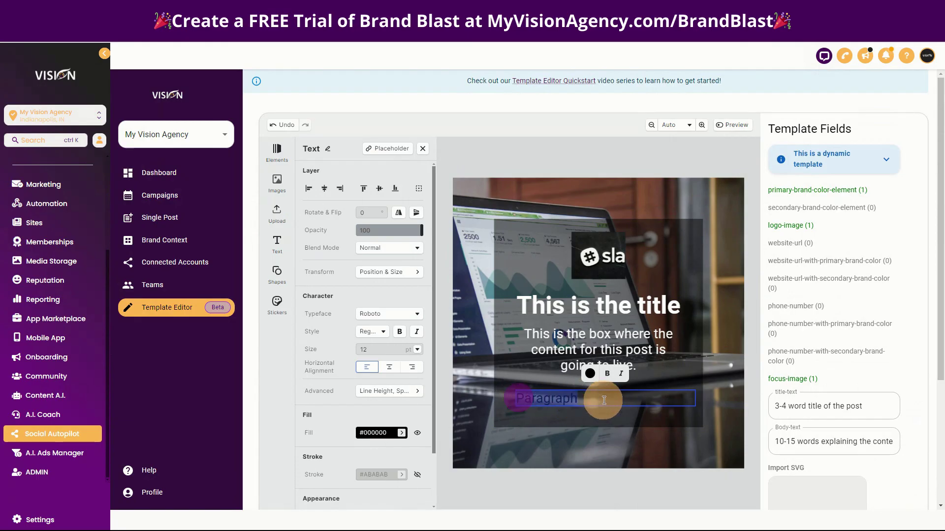
click(590, 374)
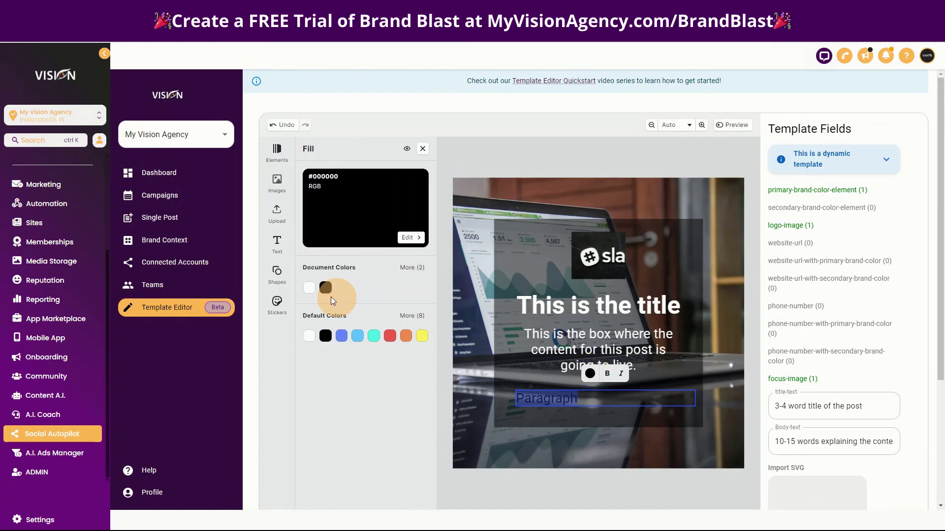
click(315, 287)
Replace the new paragraph's wording with "Website URL" and leave its fill settings.
click(625, 400)
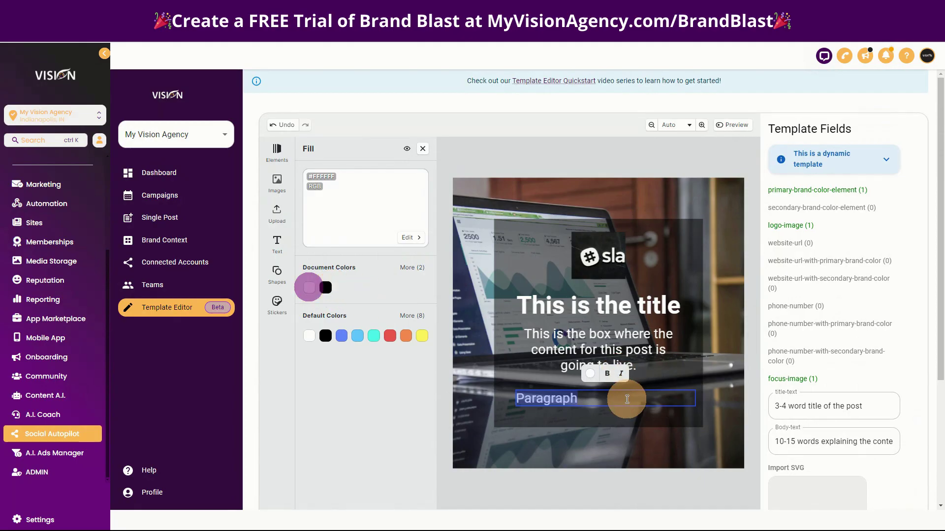
drag(625, 399, 520, 398)
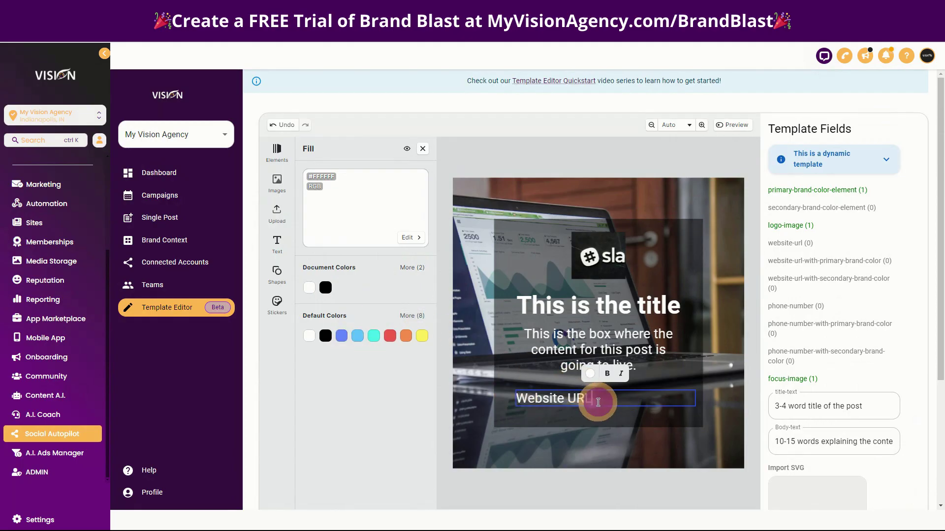
click(423, 149)
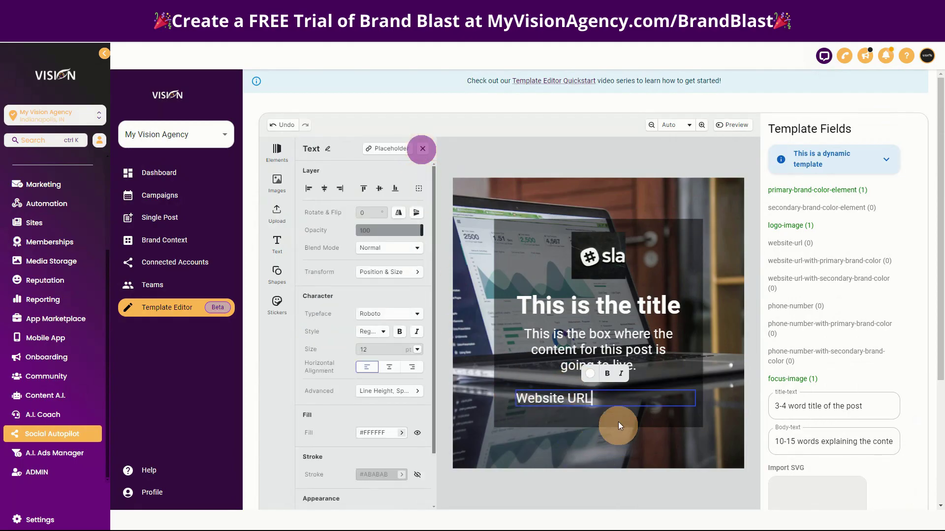
Center-align the Website URL text and scale it down to about 9.35 pt, centered near the overlay's lower edge.
click(389, 368)
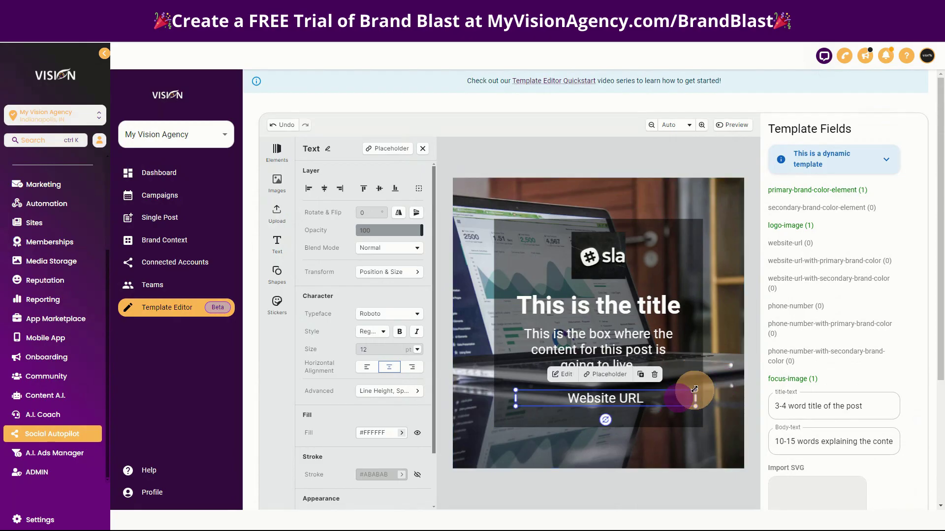
drag(695, 390, 606, 409)
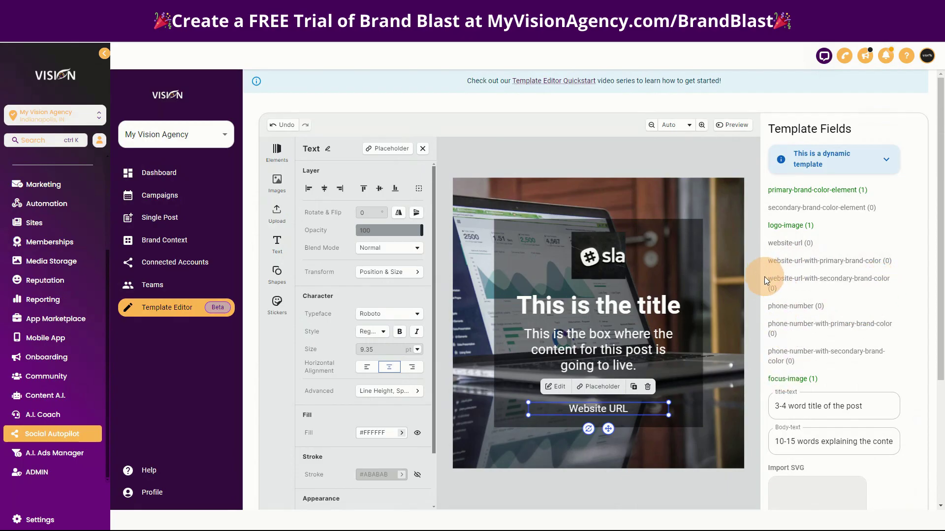
Rename the Website URL text element to "website-url-with-secondary-brand-color", matching the listed template field, and save the template.
drag(765, 280, 892, 286)
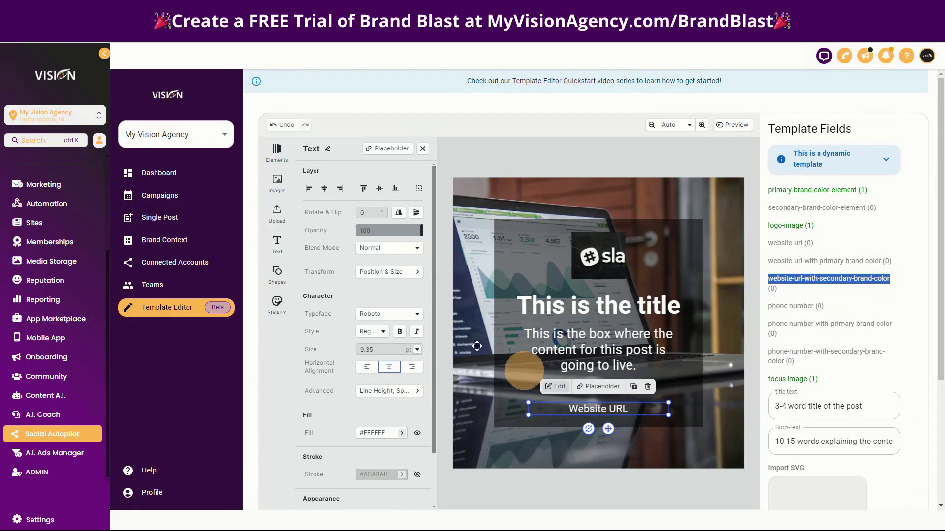
click(329, 150)
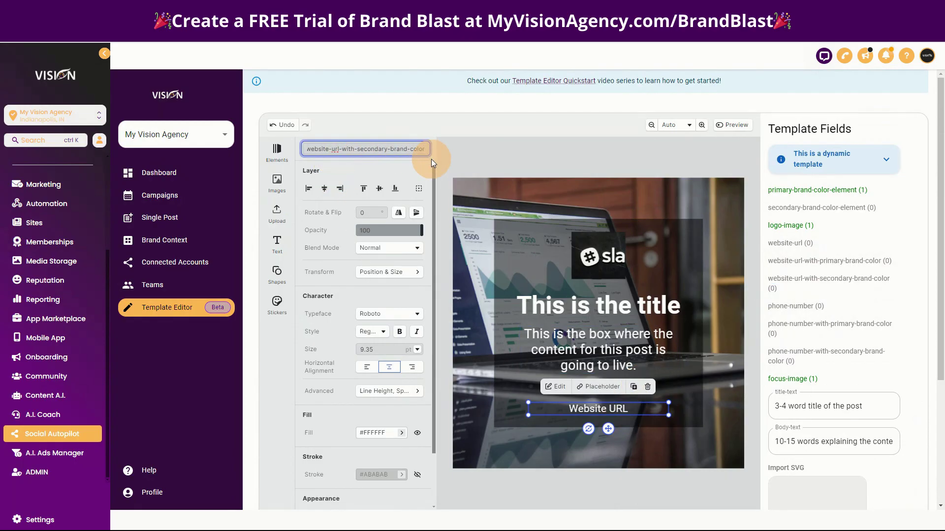
key(Return)
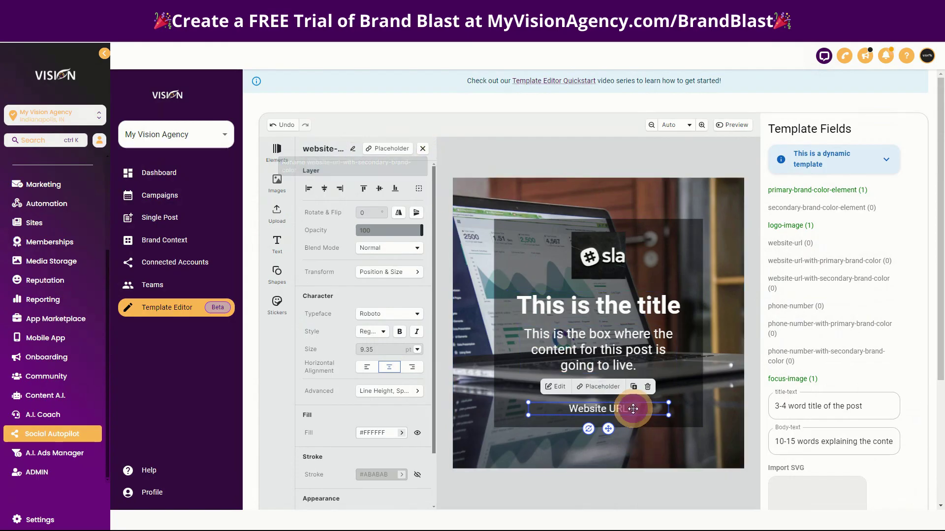
drag(634, 410, 634, 409)
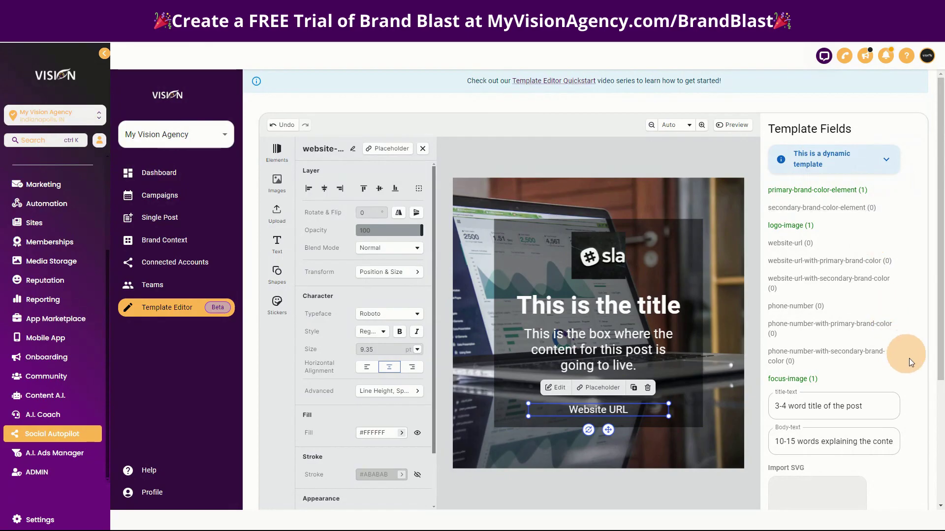
scroll(896, 469, down, 3)
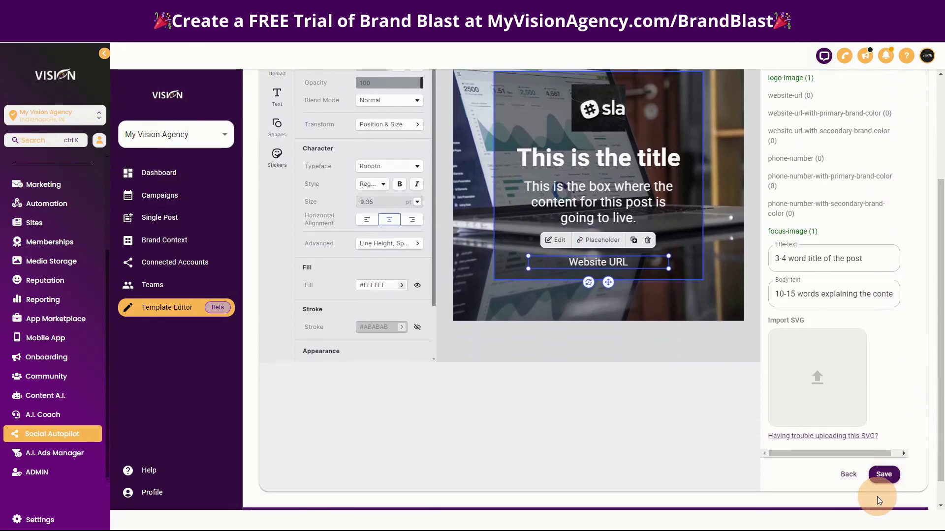
click(883, 474)
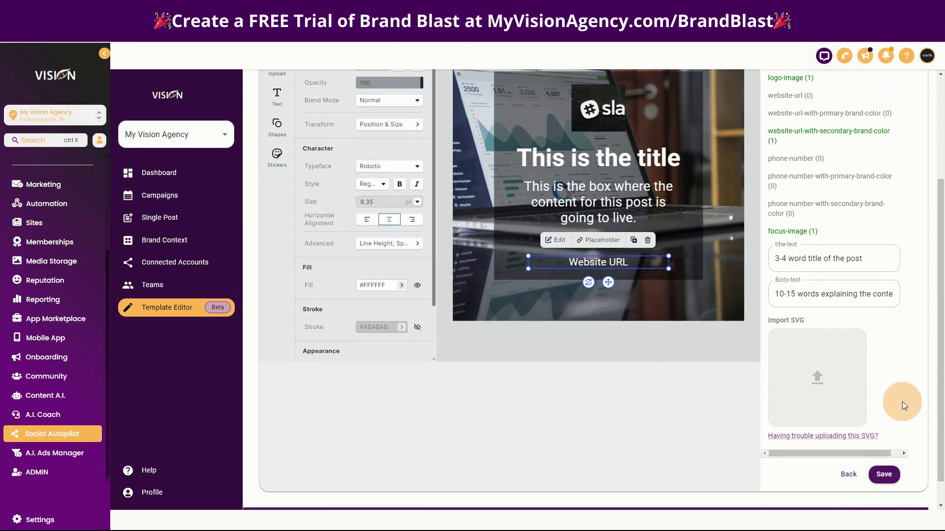
scroll(903, 403, up, 5)
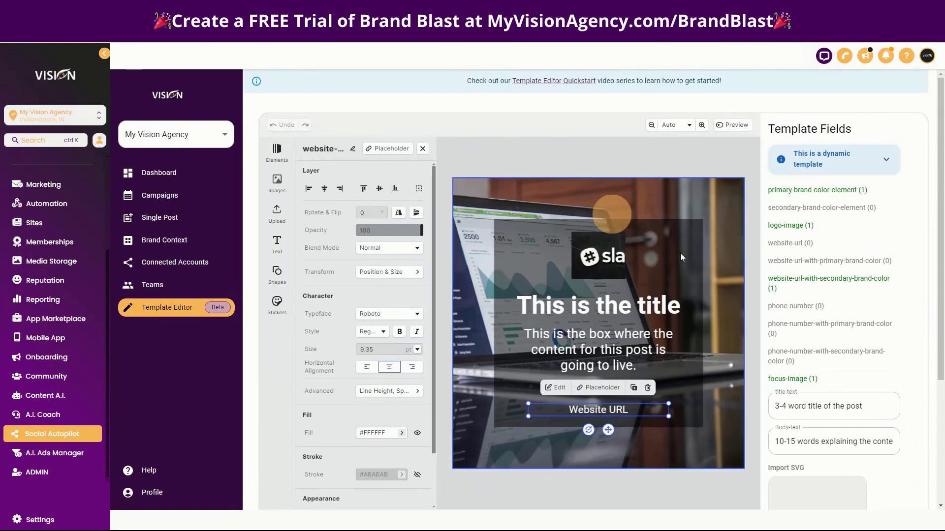
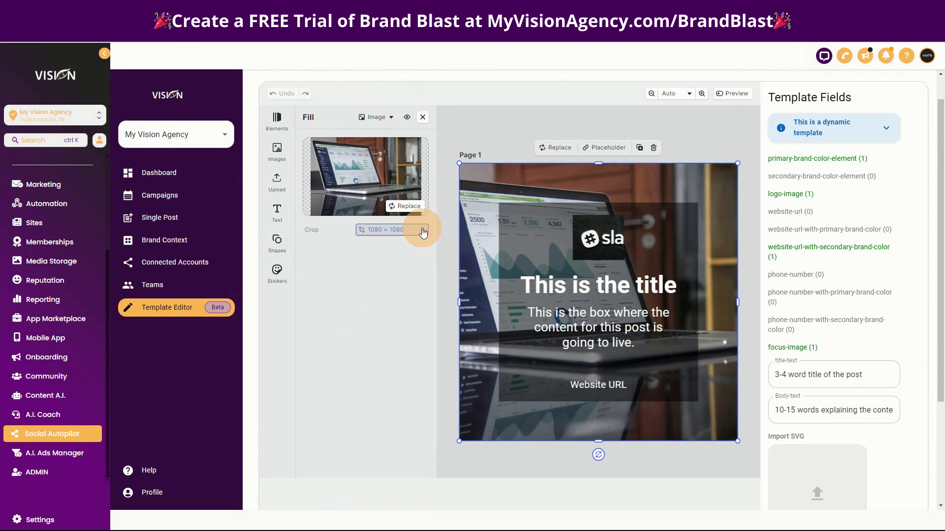
Examine the image library and the focus image's position, size, layer, fill and appearance settings.
click(277, 153)
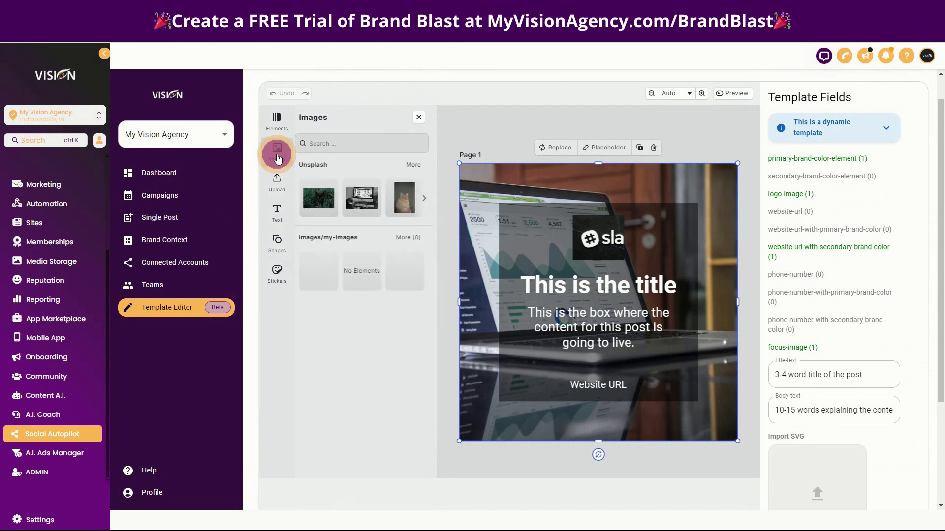
click(424, 118)
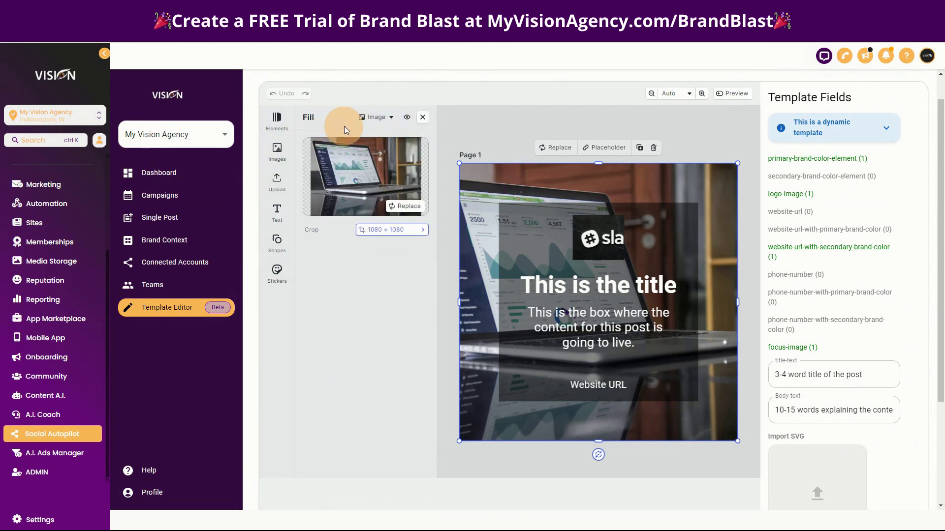
click(423, 117)
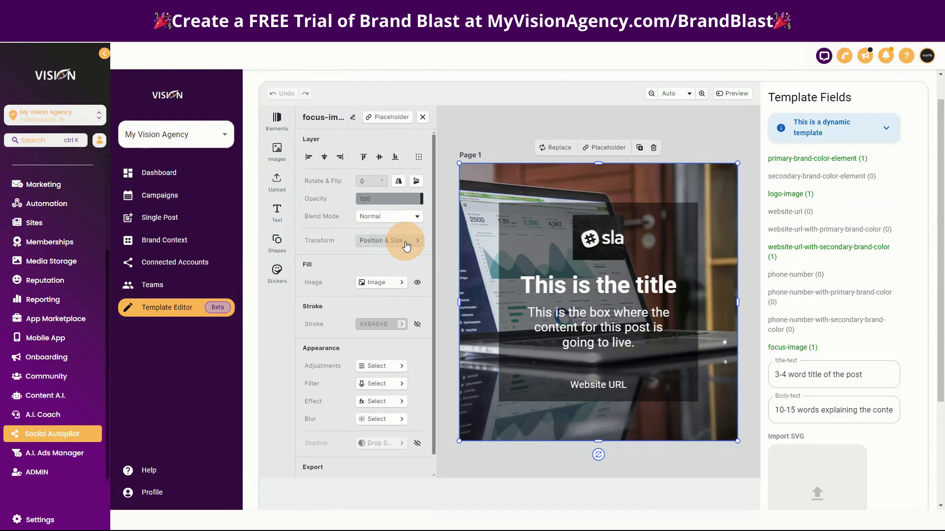
click(388, 247)
click(422, 117)
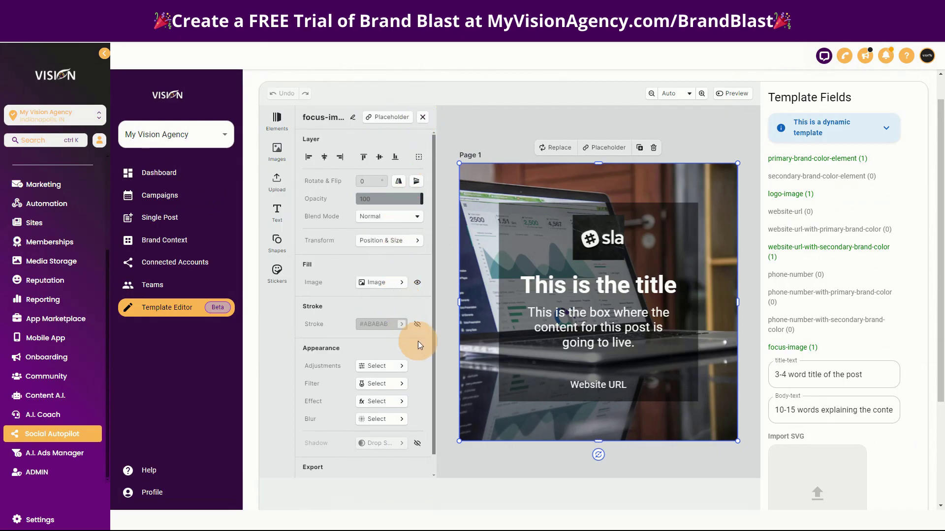
scroll(393, 426, down, 2)
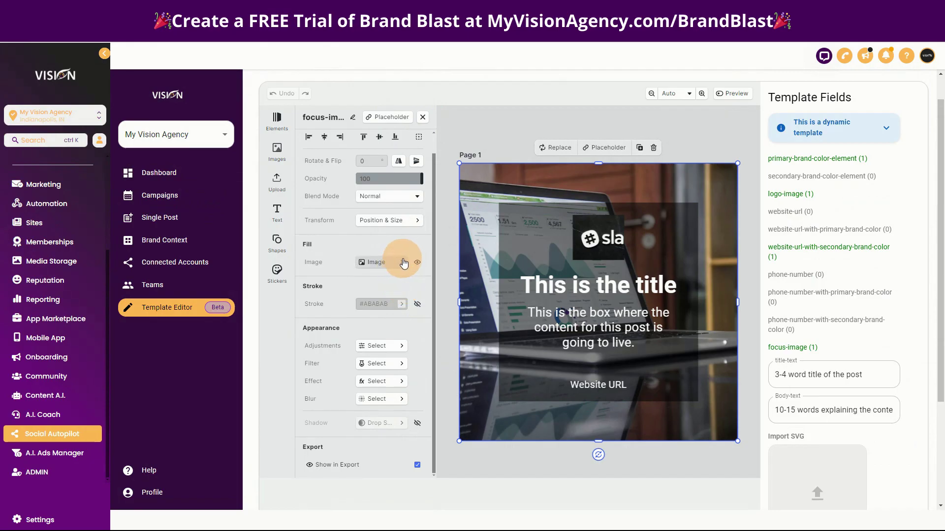
click(413, 220)
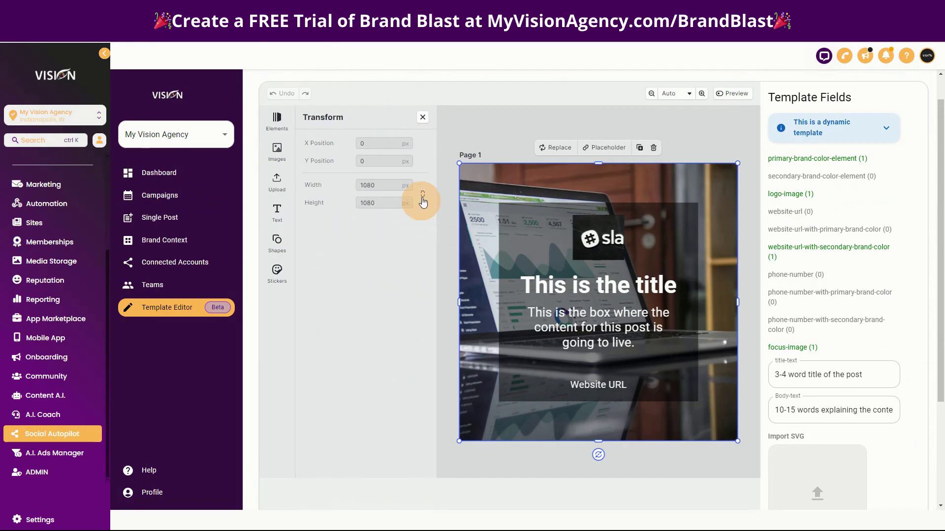
click(422, 118)
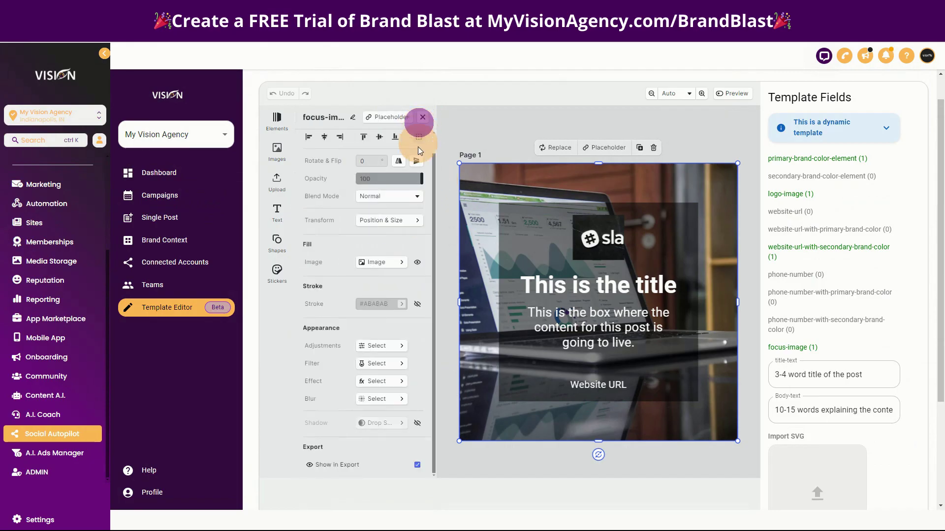
click(413, 223)
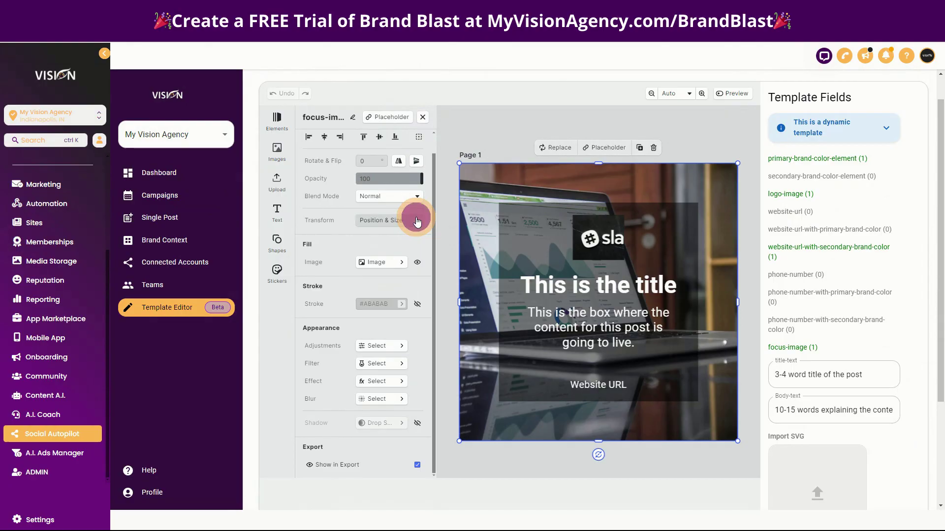
click(421, 118)
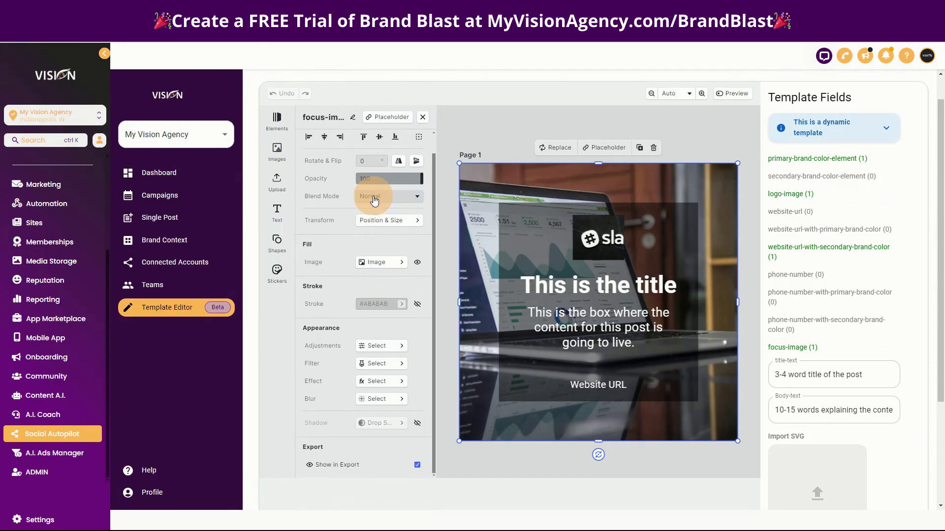
scroll(325, 186, up, 1)
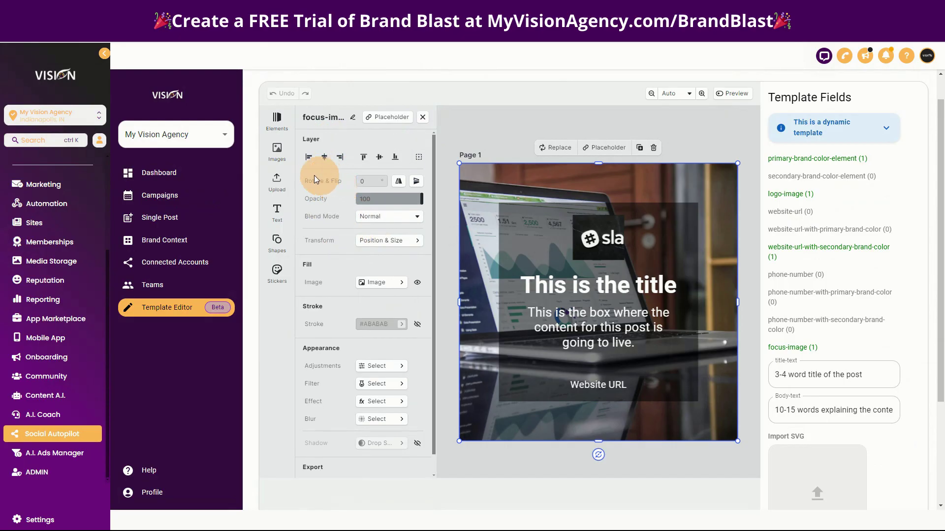
click(499, 178)
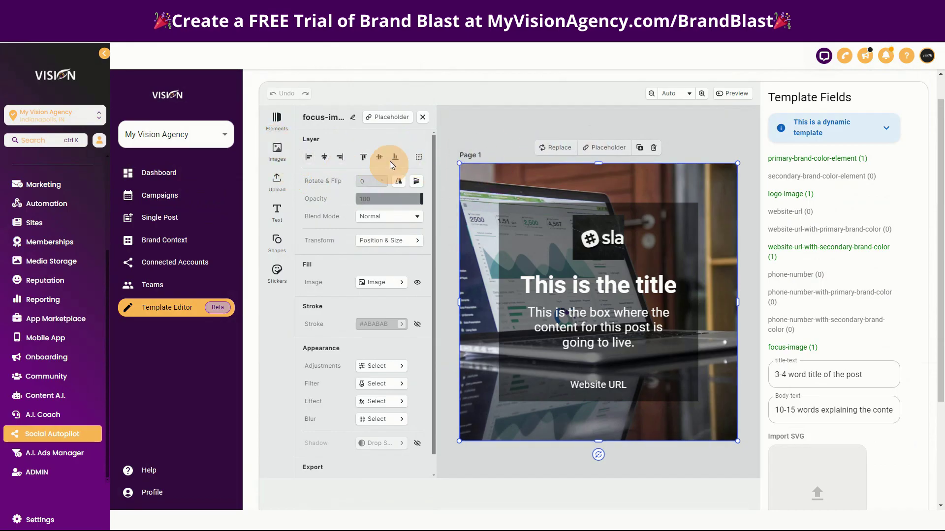
click(413, 285)
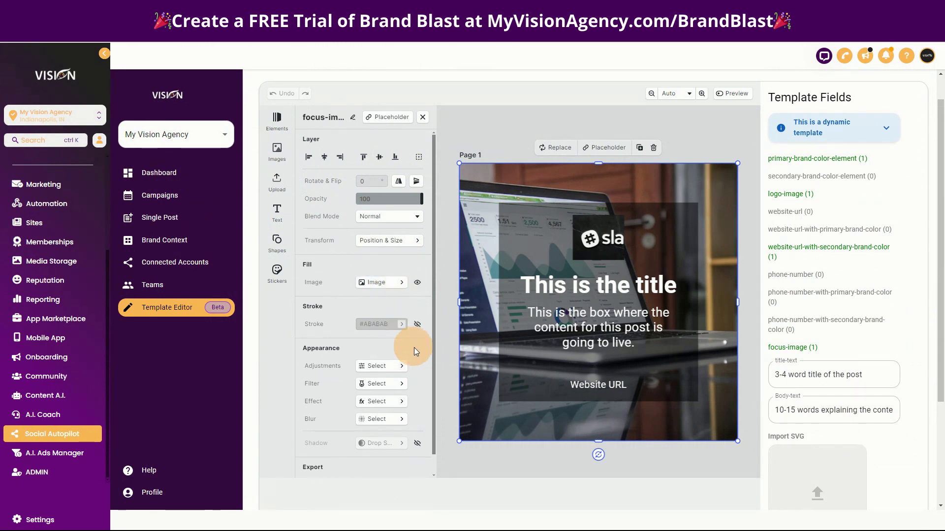
Try a crop width of 1920 px for the focus image.
scroll(428, 411, down, 1)
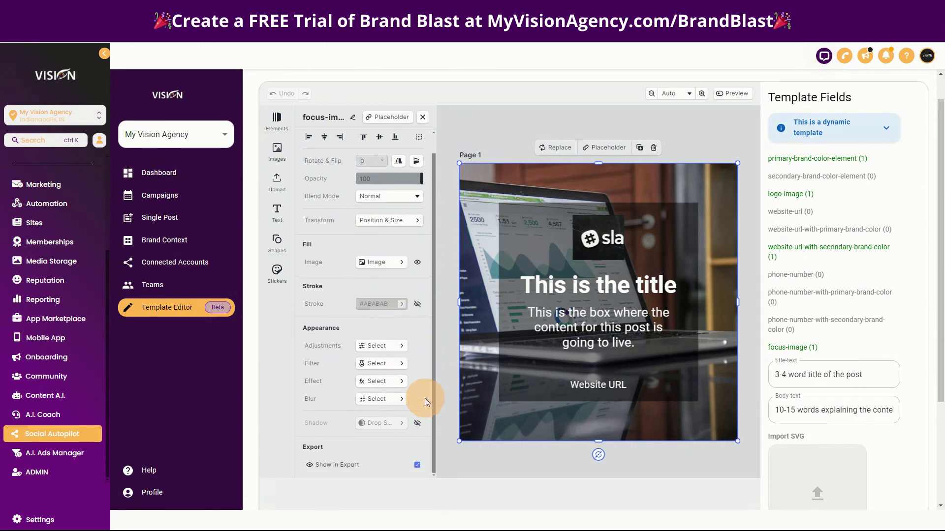
scroll(424, 397, up, 1)
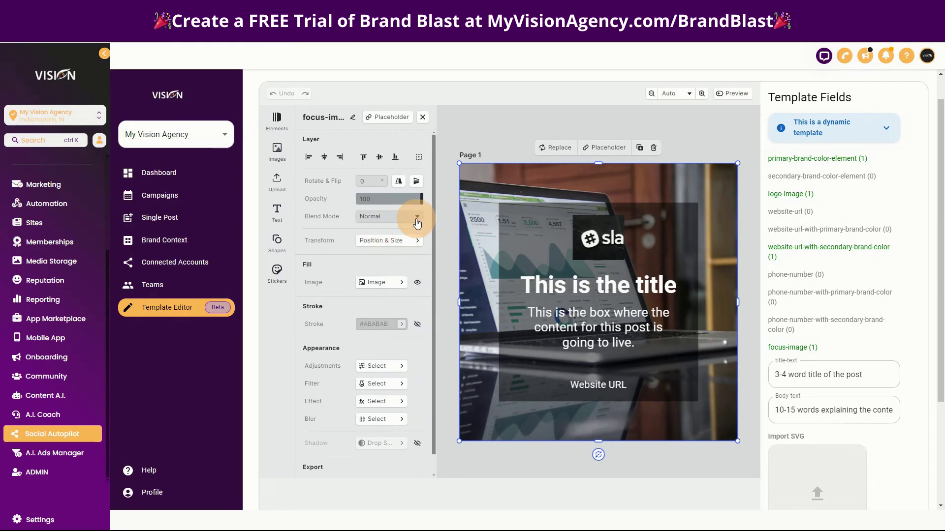
click(403, 284)
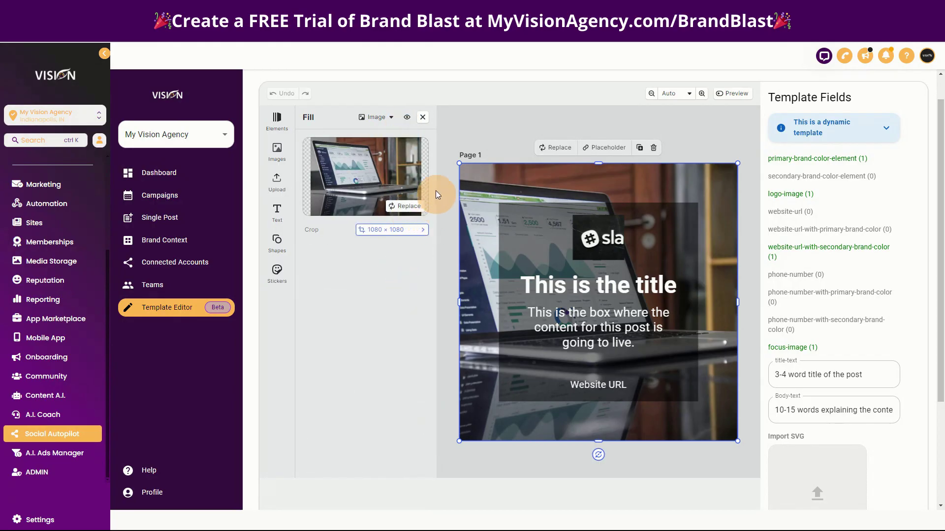
click(423, 118)
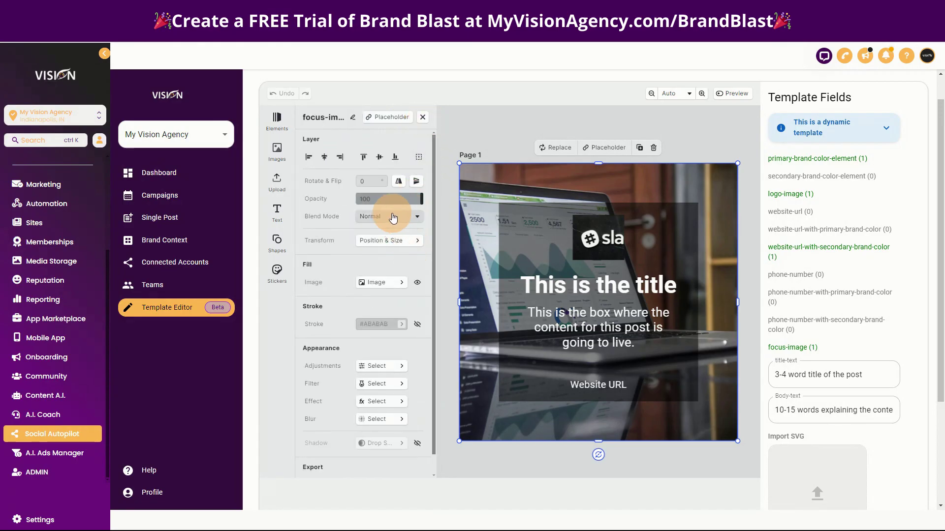
click(403, 283)
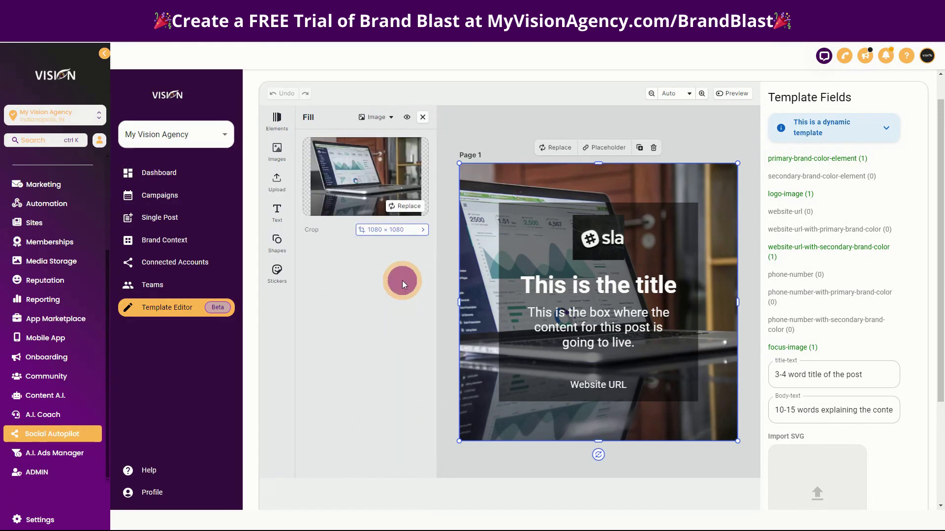
click(391, 230)
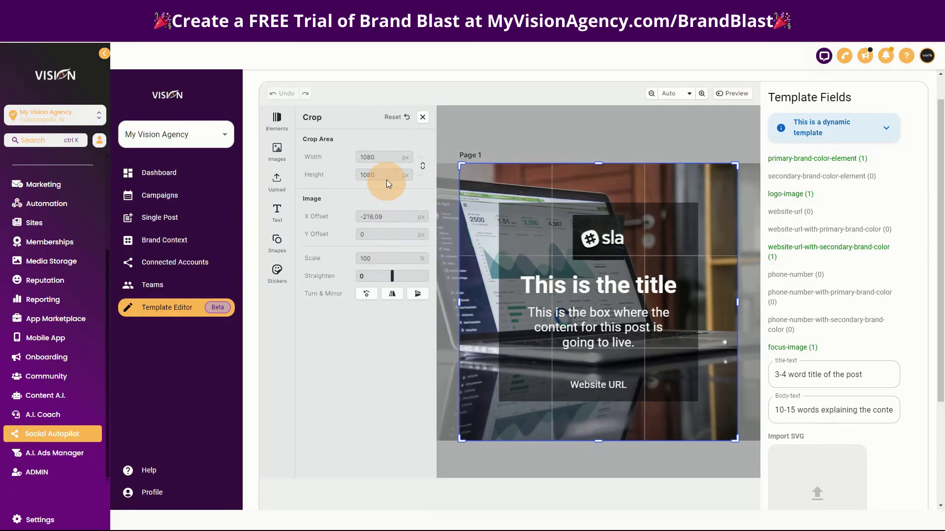
click(388, 157)
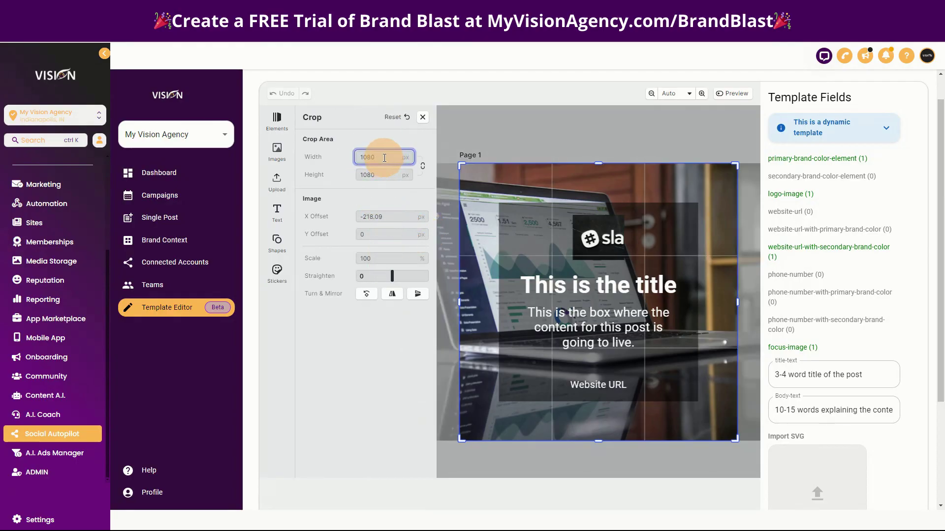
drag(384, 157, 361, 155)
text(1920)
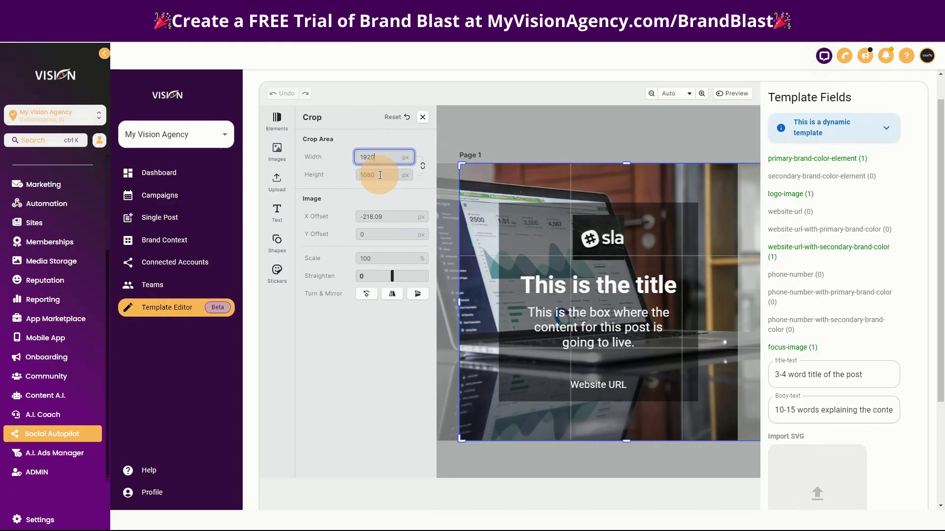
Set the focus image's crop area to 1080 px wide by 720 px high and close the crop settings.
drag(386, 175, 365, 155)
key(BackSpace)
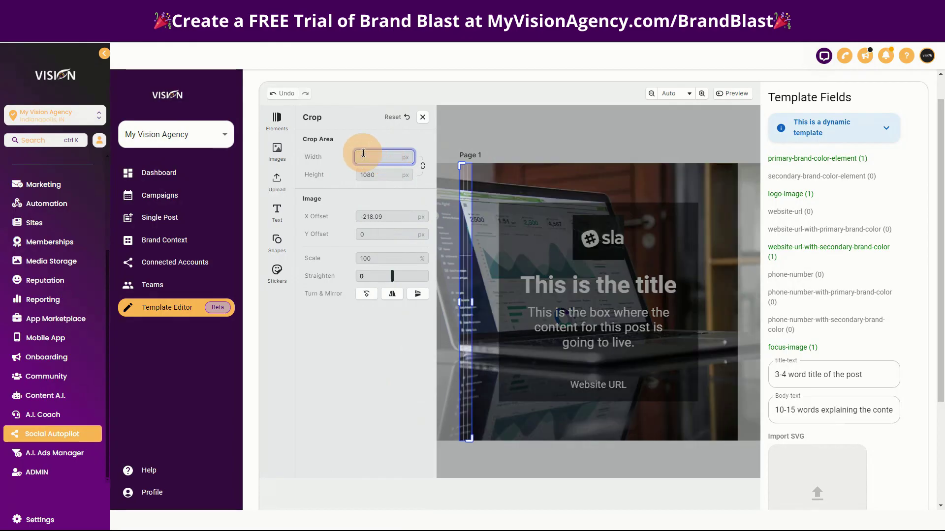
text(080)
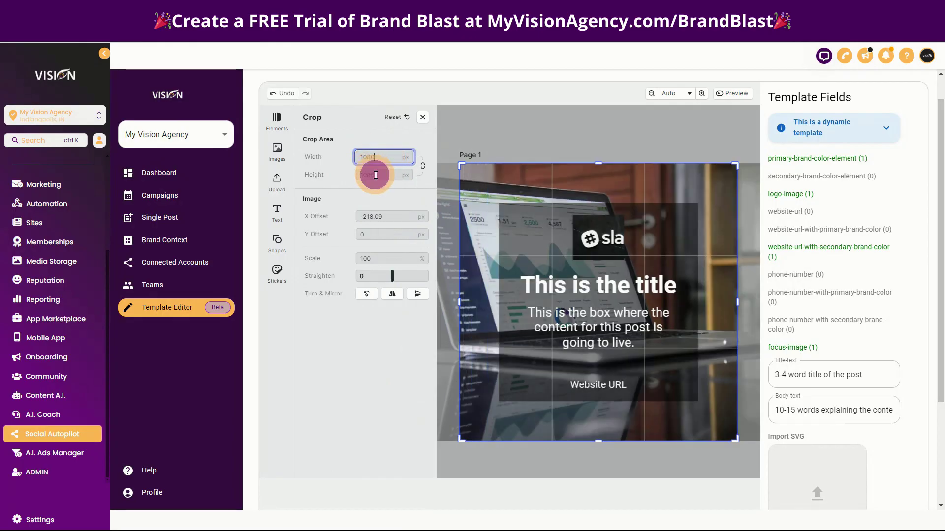
drag(375, 175, 356, 177)
text(720)
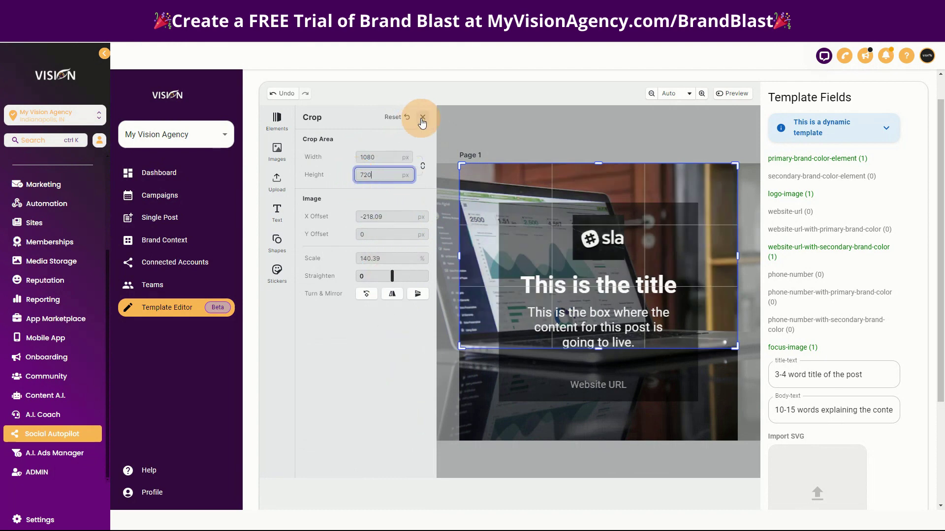
click(497, 130)
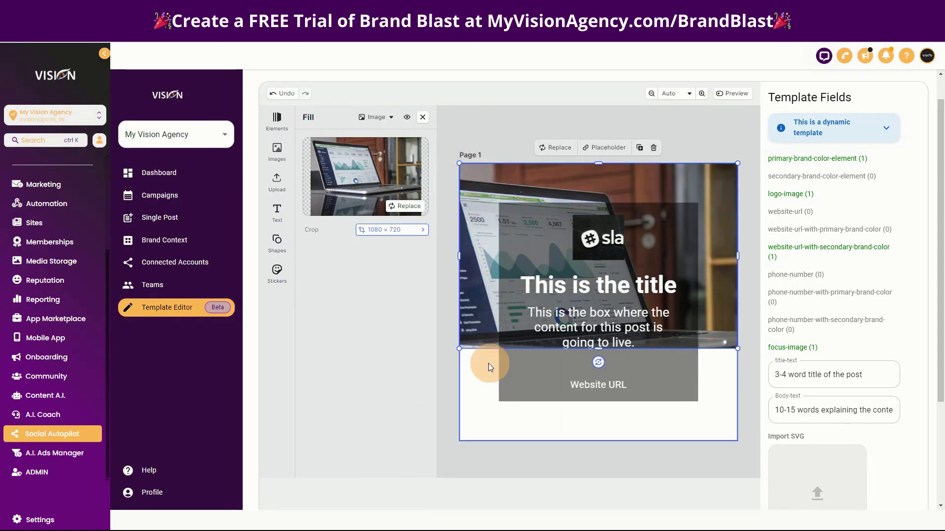
Change the document's page format to Horizontal Post.
click(480, 394)
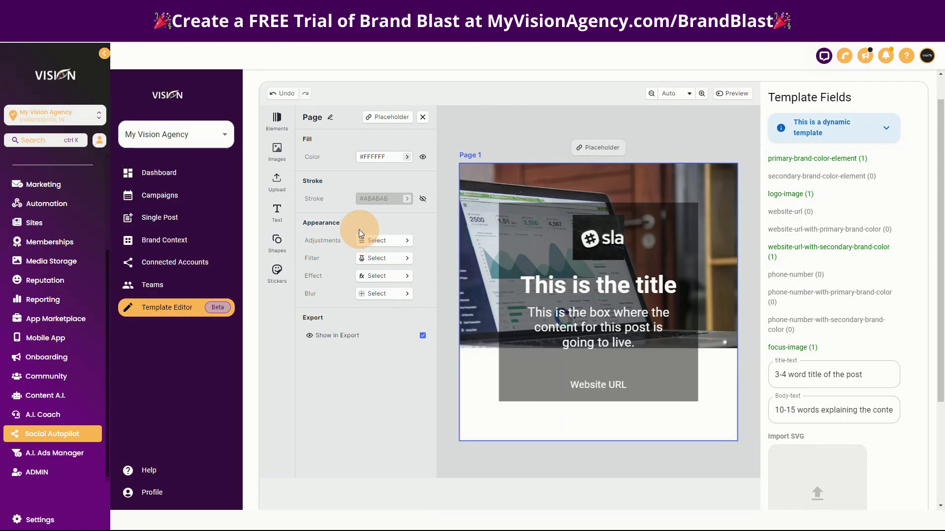
click(423, 118)
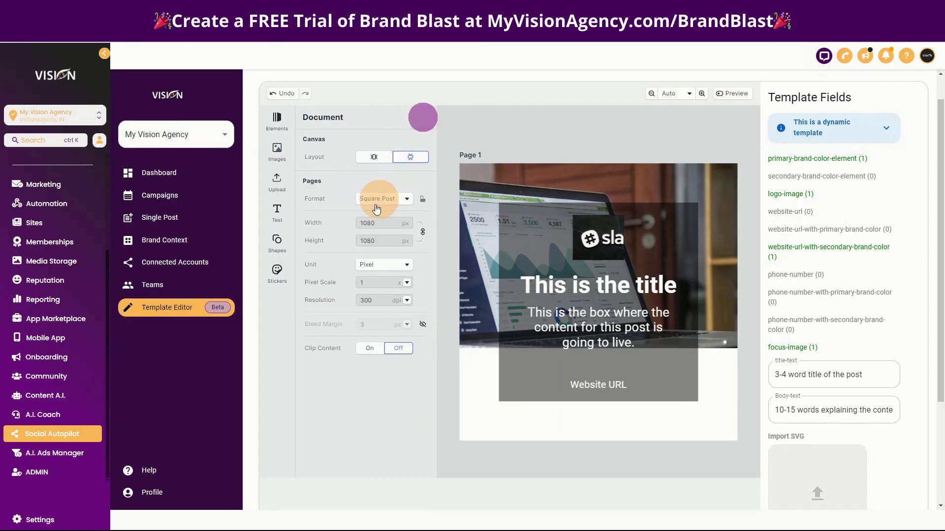
click(401, 201)
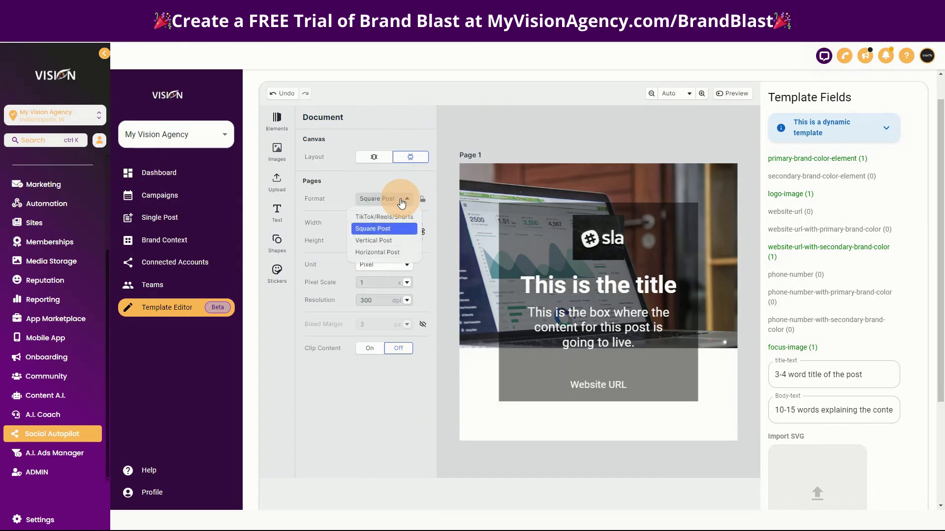
click(374, 252)
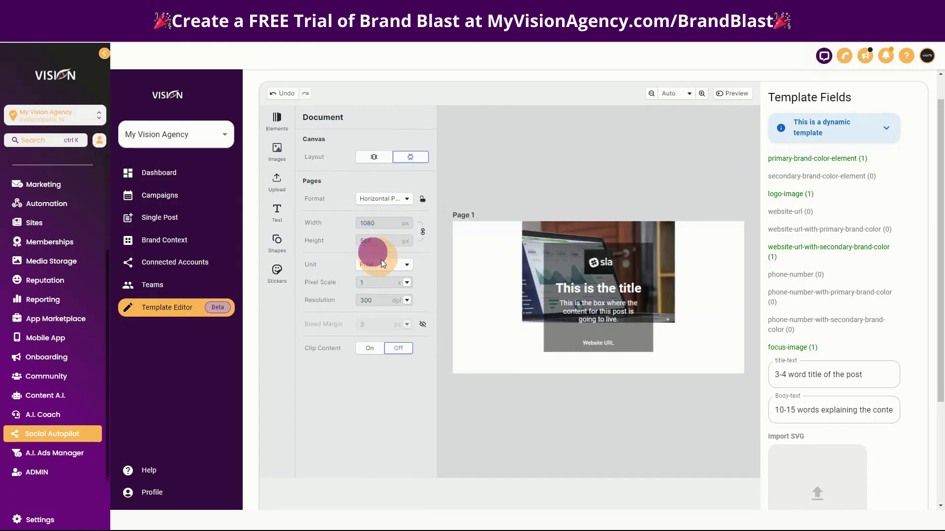
Enlarge and stretch the focus image until it covers the entire horizontal page.
click(660, 235)
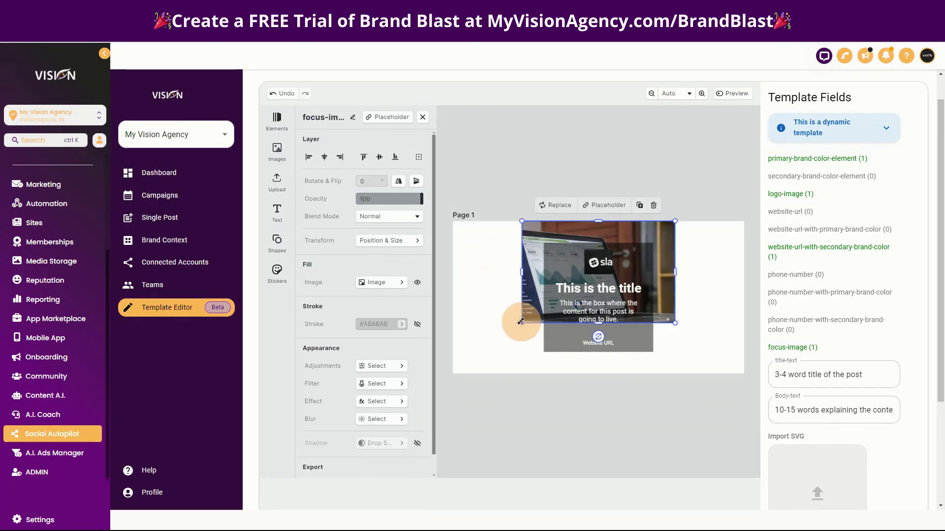
drag(521, 322, 452, 369)
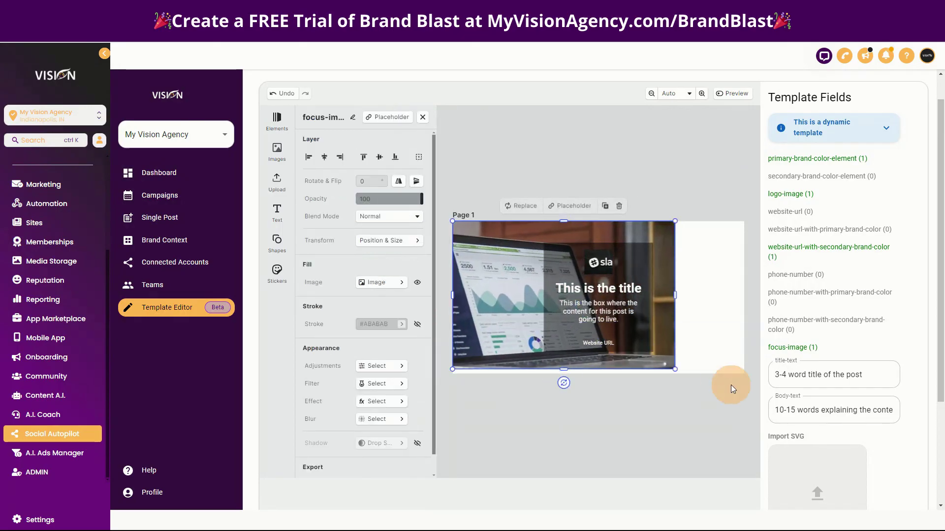
drag(675, 298, 745, 294)
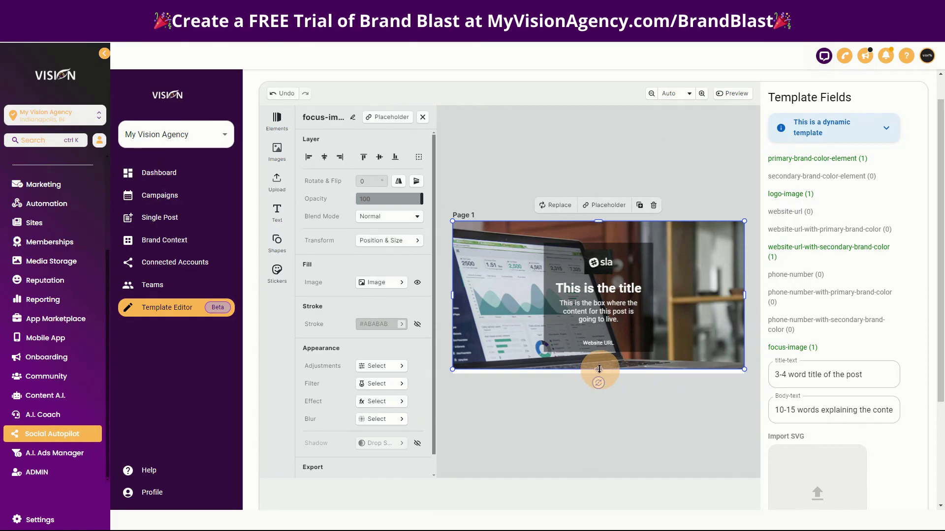
drag(597, 369, 599, 373)
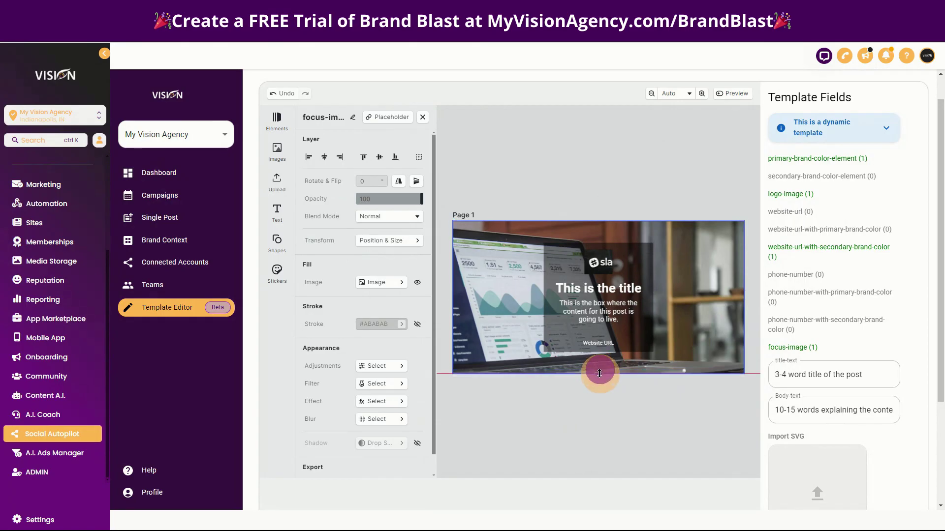
Widen the primary brand color overlay to about two thirds of the page width and center it on the page.
click(558, 271)
drag(558, 271, 527, 266)
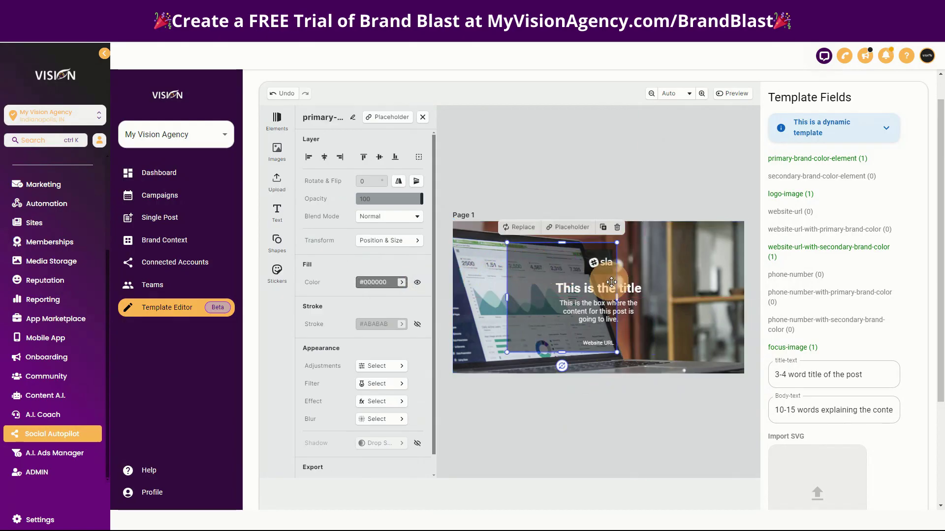
drag(617, 295, 665, 270)
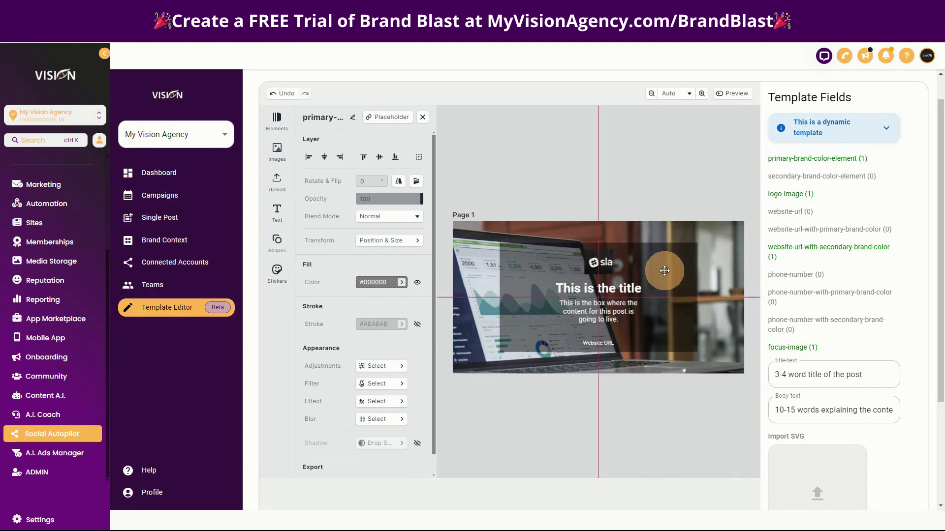
Enlarge the title to about 16.58 pt and arrange the body text on two lines and the Website URL centered beneath it.
click(598, 262)
click(608, 291)
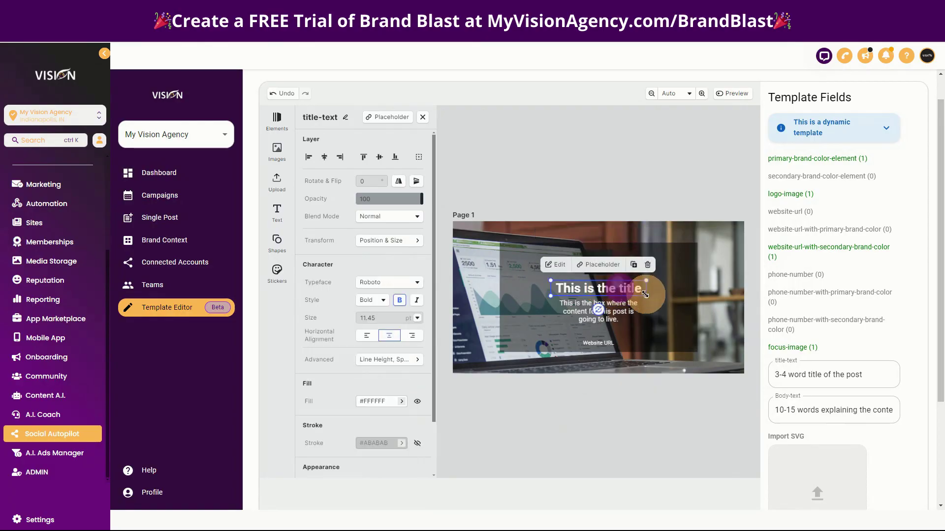
drag(645, 295, 689, 305)
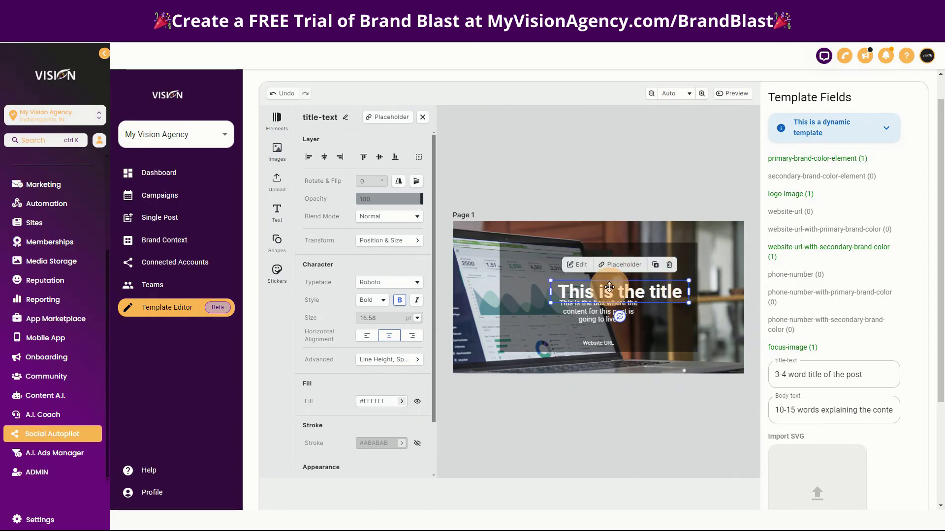
drag(609, 292, 619, 314)
click(615, 342)
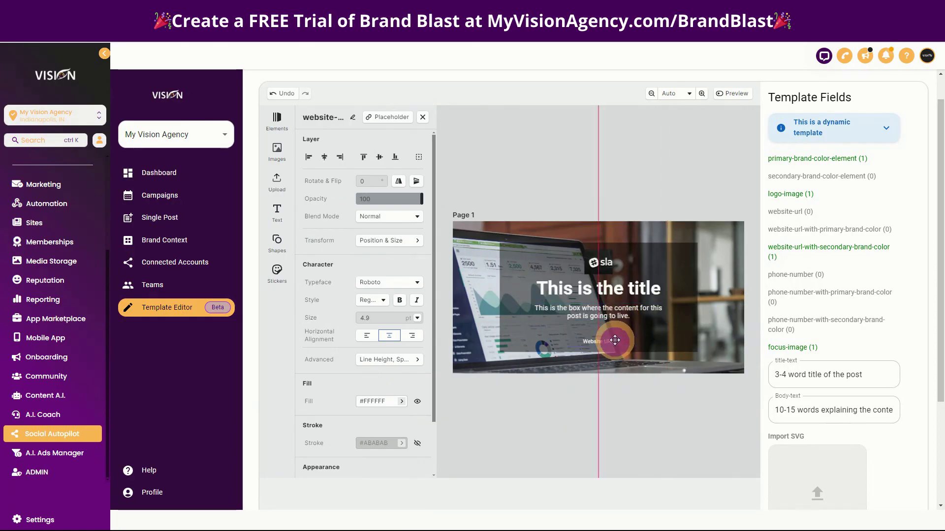
Check the focus image and overlay elements, save the horizontal template and return to the Dynamic Test template list.
click(720, 255)
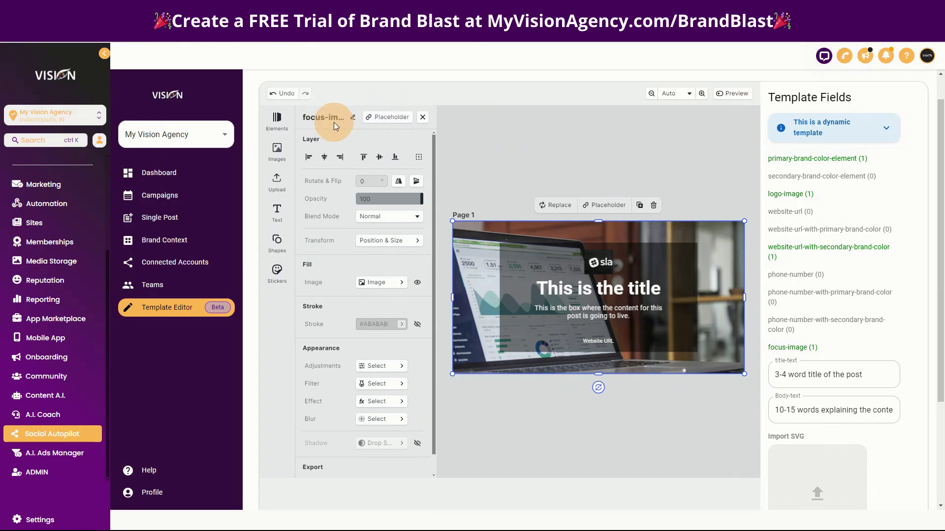
click(676, 269)
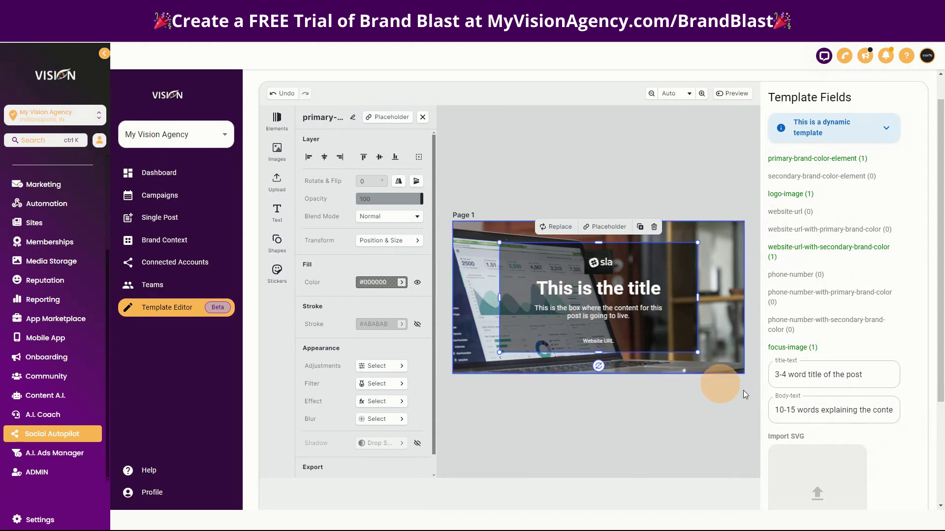
scroll(903, 432, down, 3)
click(890, 447)
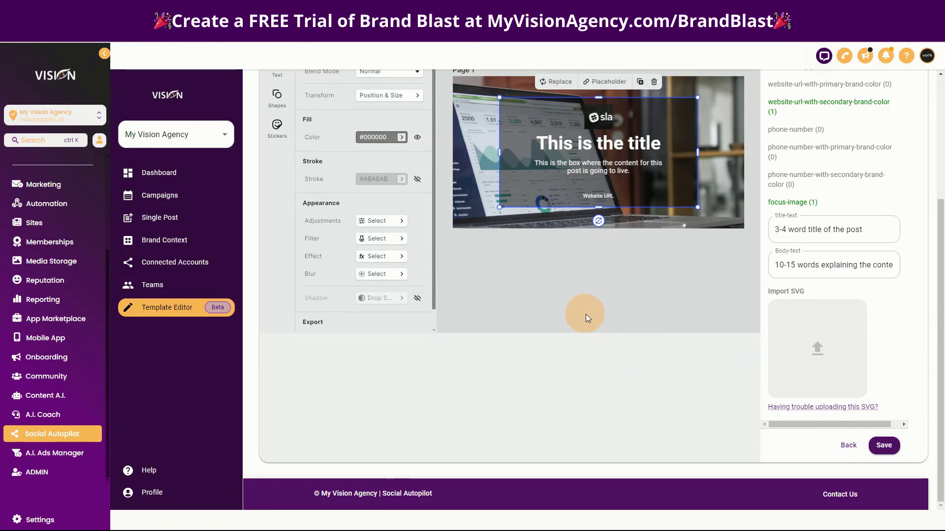
click(845, 448)
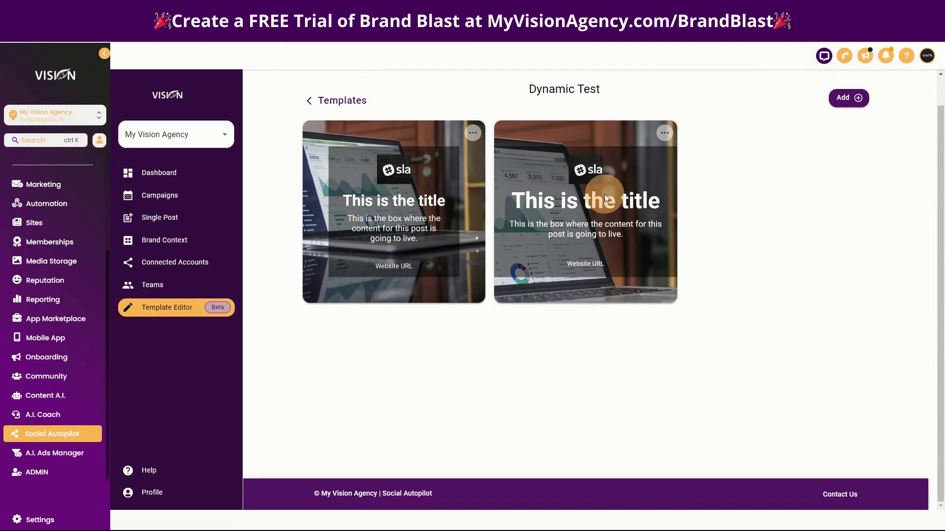
Create a new campaign named "Dynamic" with the Images Only (Default) generate mode and continue to the platform selection.
click(175, 197)
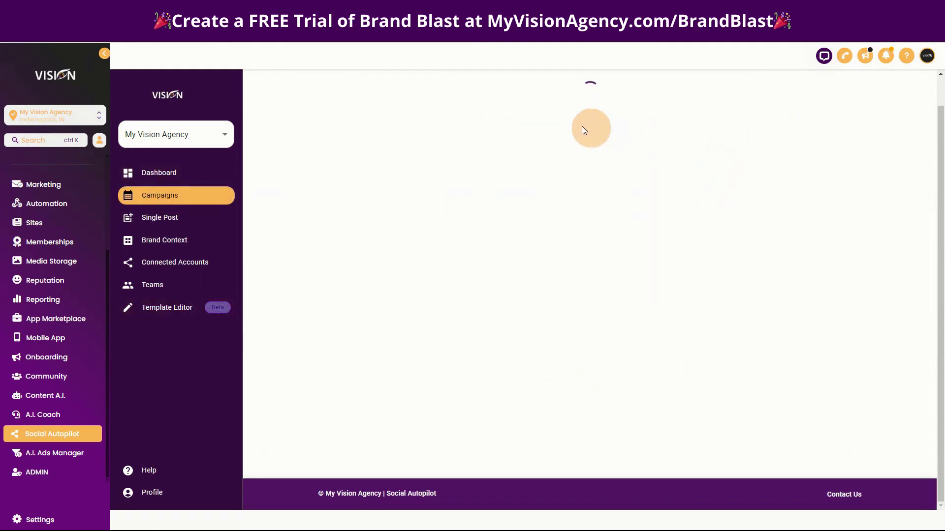
click(375, 112)
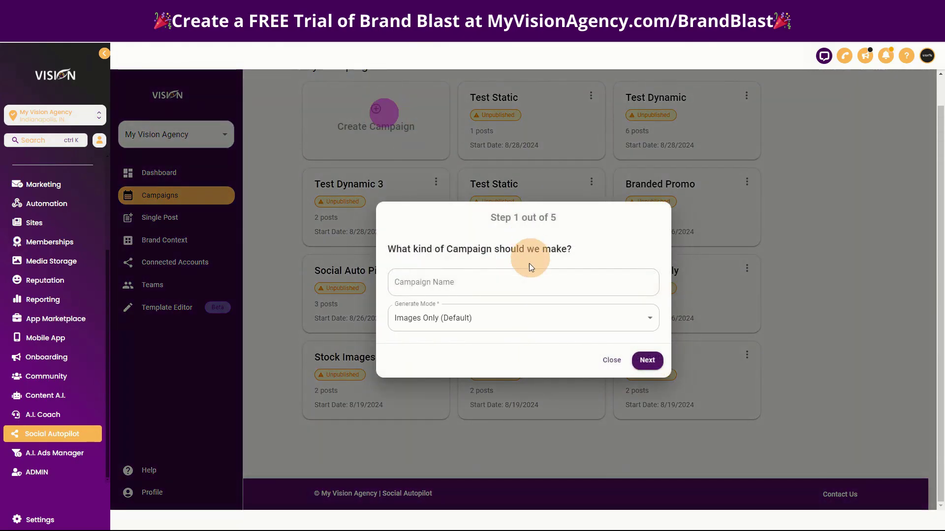
click(473, 287)
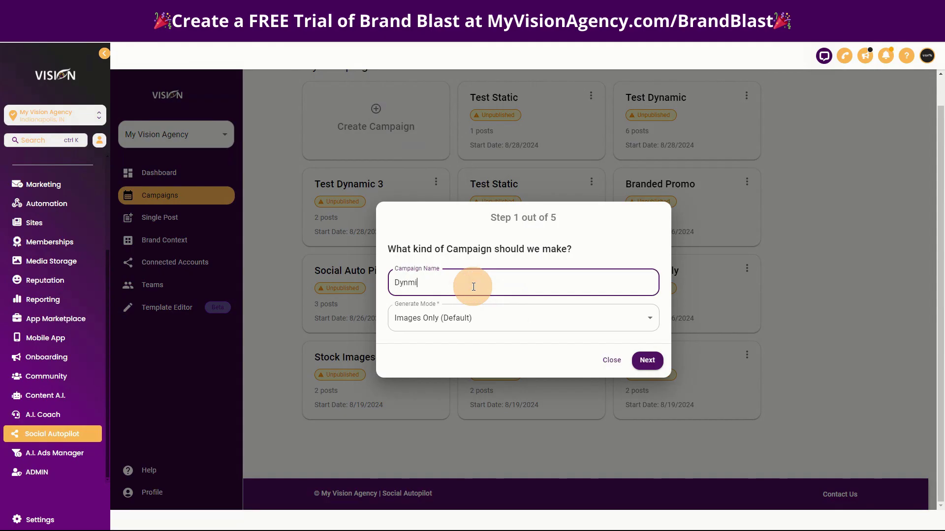
key(BackSpace)
key(BackSpace)
text(amic)
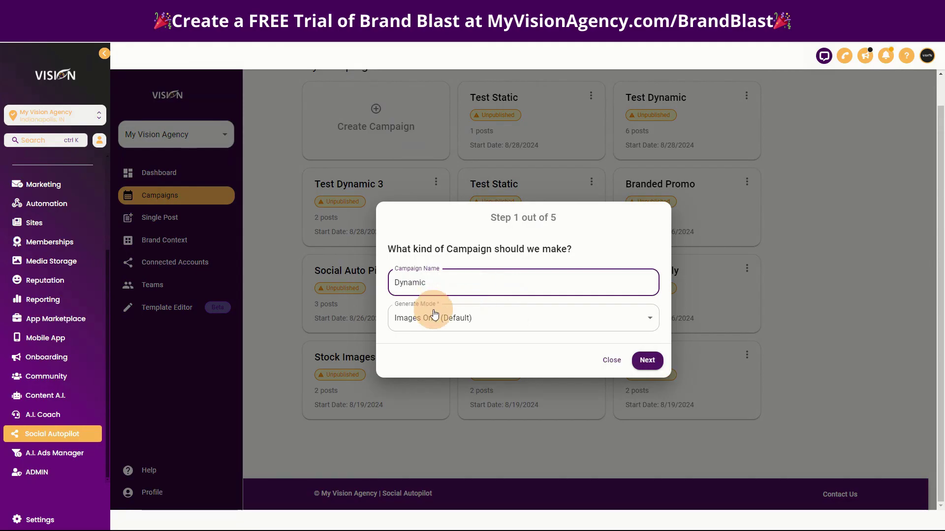
click(647, 360)
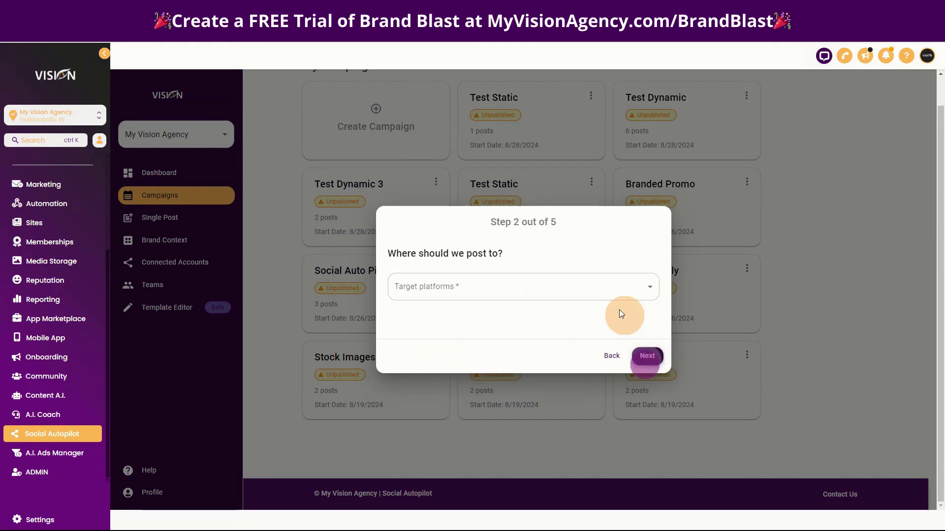
Choose Instagram, Facebook and Twitter as the campaign's target platforms and continue to the scheduling settings.
click(465, 300)
click(422, 324)
click(435, 346)
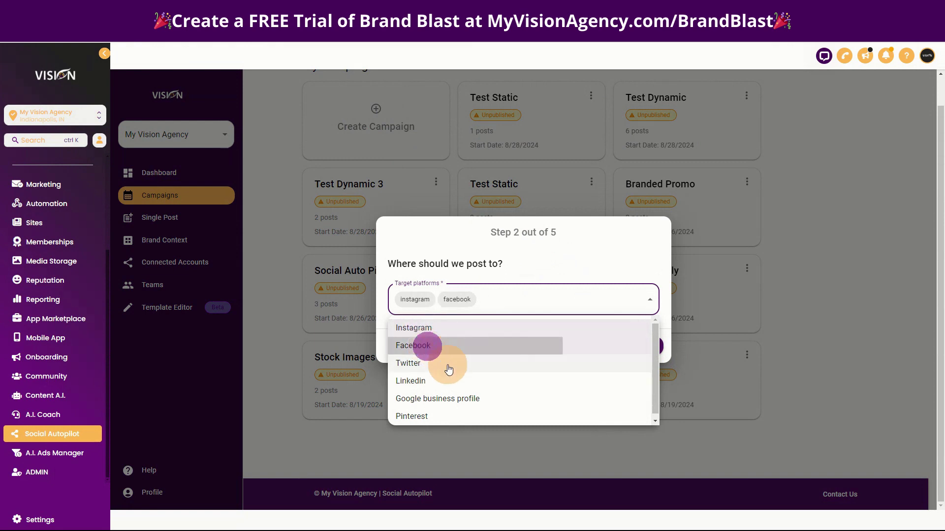
click(433, 363)
click(547, 265)
click(647, 345)
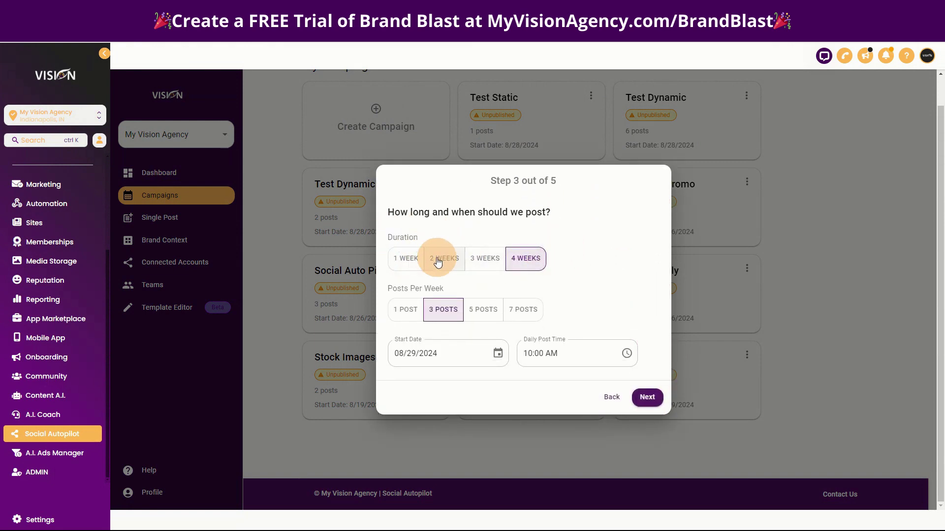
Set the campaign duration to 2 weeks with 3 posts per week and continue to the image templates.
click(411, 259)
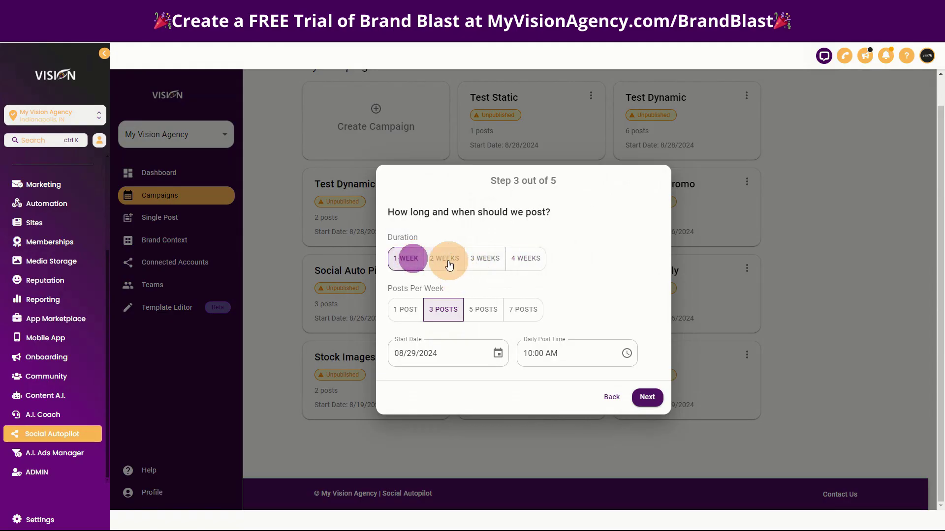
click(448, 263)
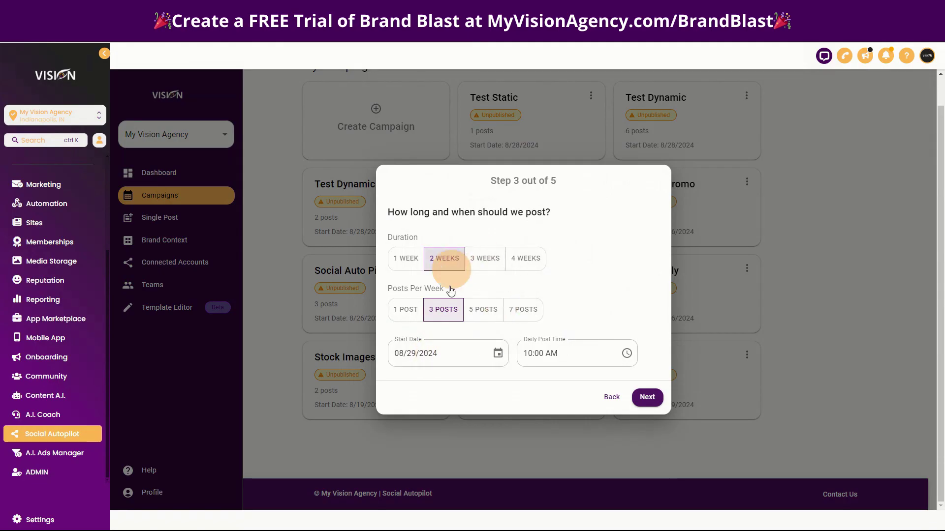
click(414, 310)
click(448, 315)
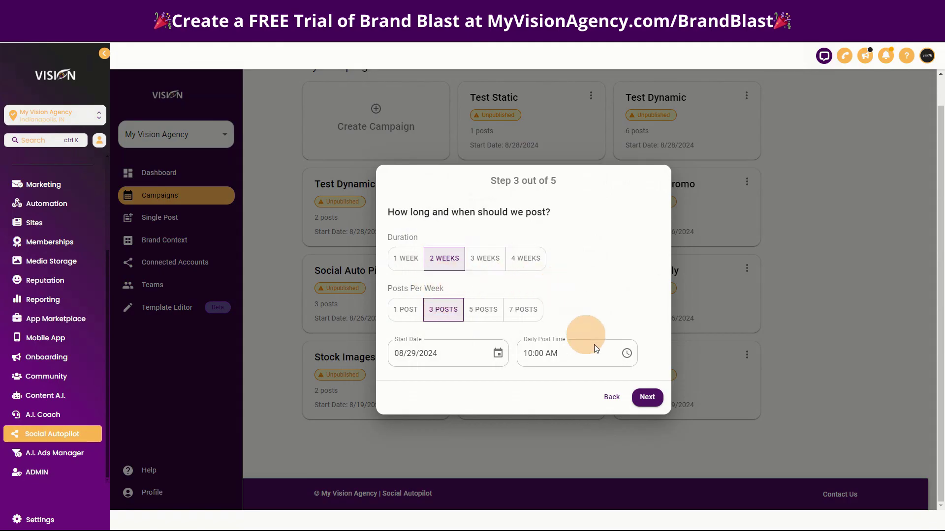
click(648, 398)
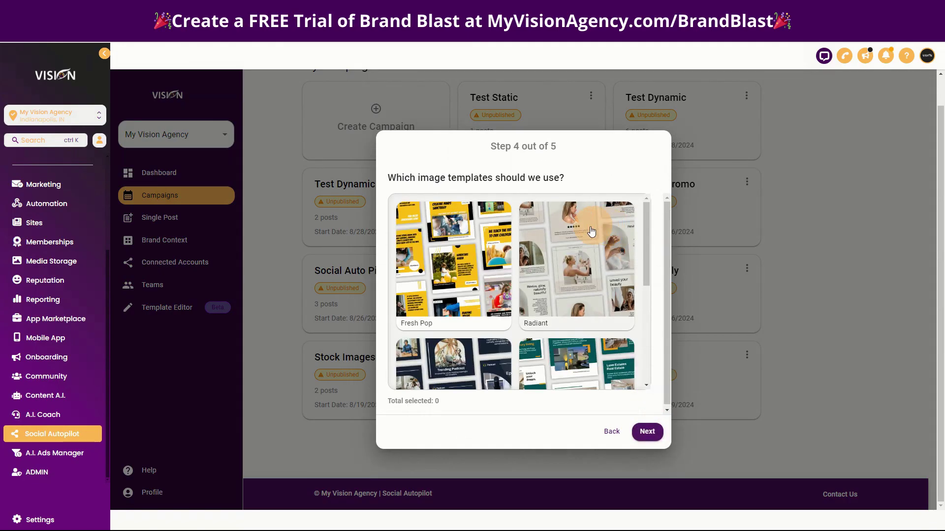
Look through the image templates offered for the campaign, then back out and discard the campaign setup.
scroll(598, 281, down, 5)
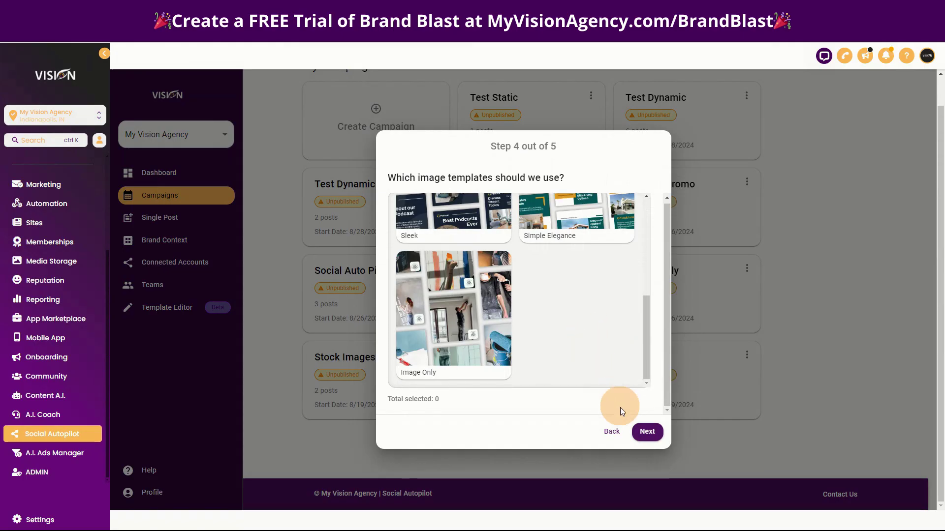
click(612, 432)
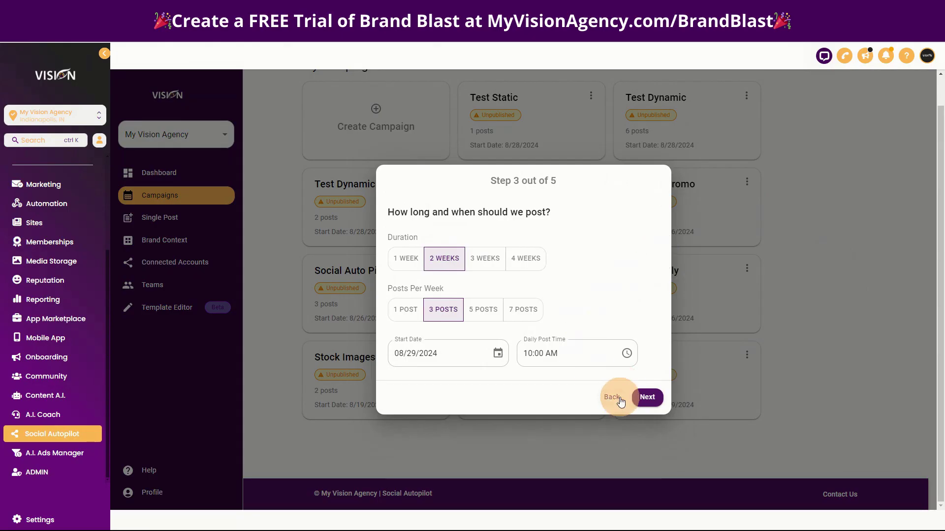
click(613, 396)
click(830, 201)
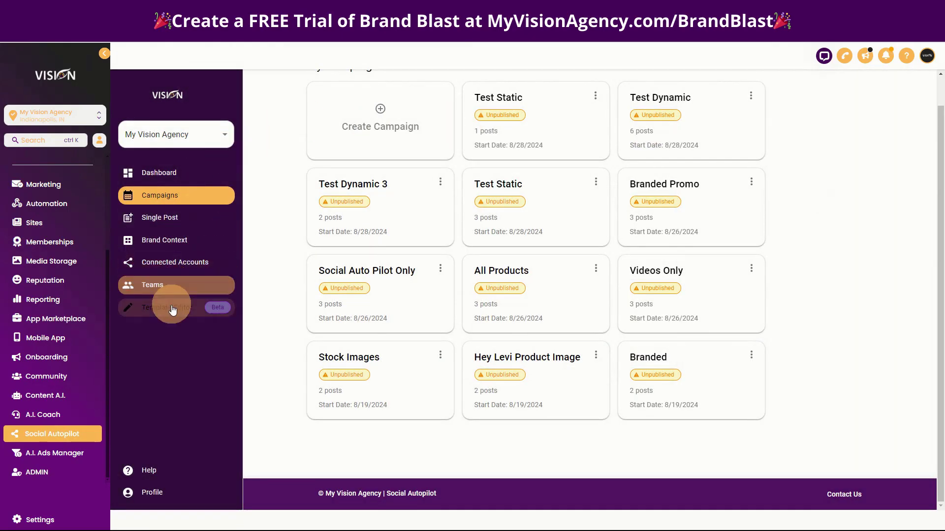
Publish the Dynamic Test draft collection from the template list.
click(167, 307)
scroll(772, 335, down, 3)
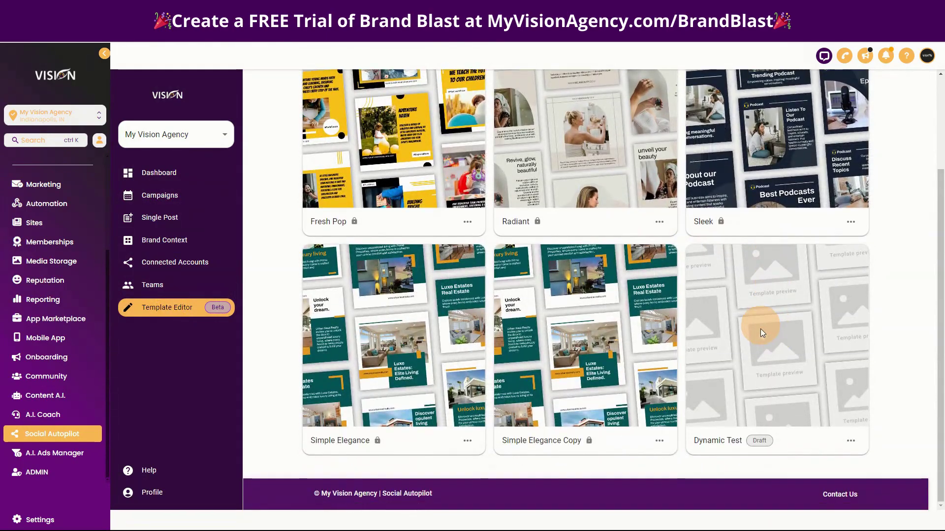
click(849, 446)
click(872, 440)
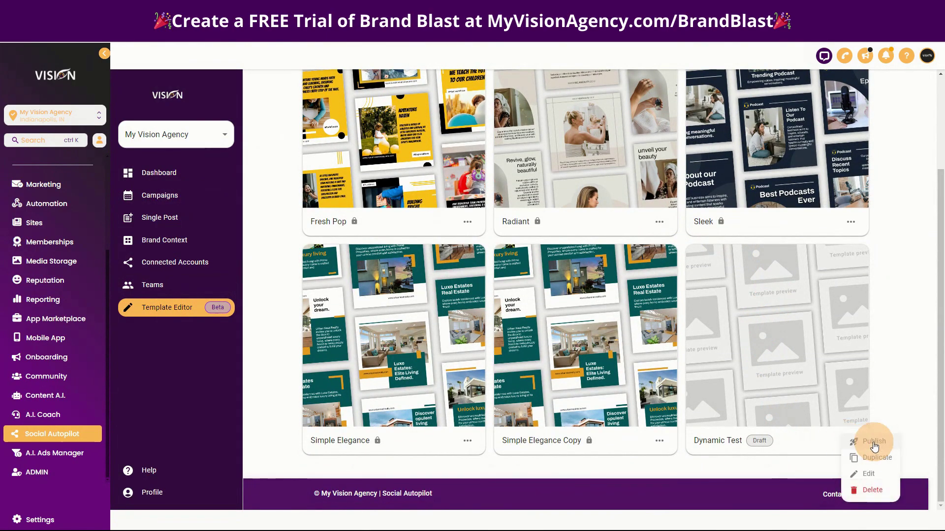
Create a new campaign named "Test Dynamic 2" with the Images Only (Default) generate mode and continue to the platform selection.
click(179, 195)
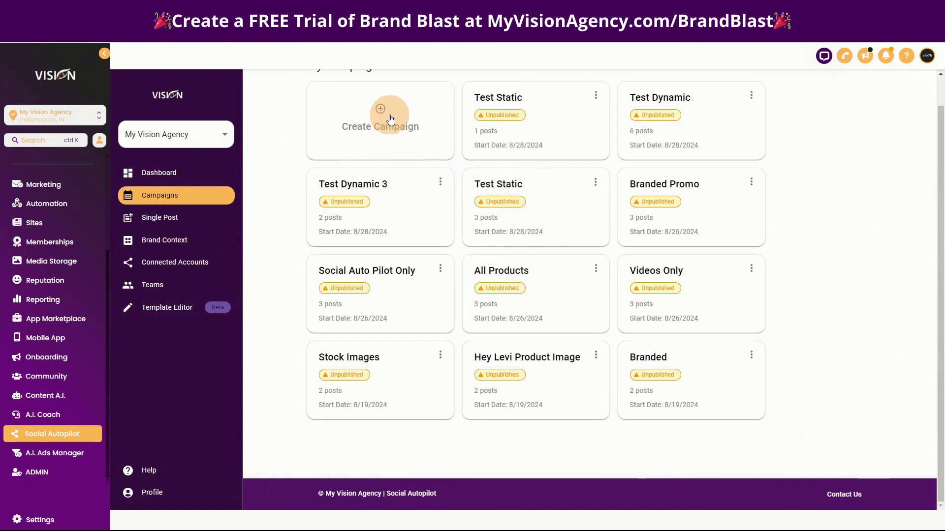
click(387, 114)
click(507, 284)
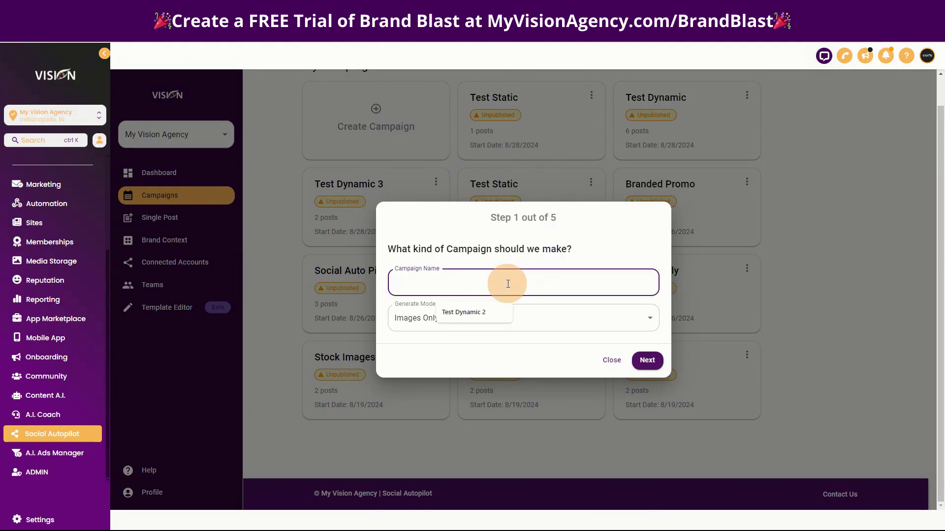
click(471, 310)
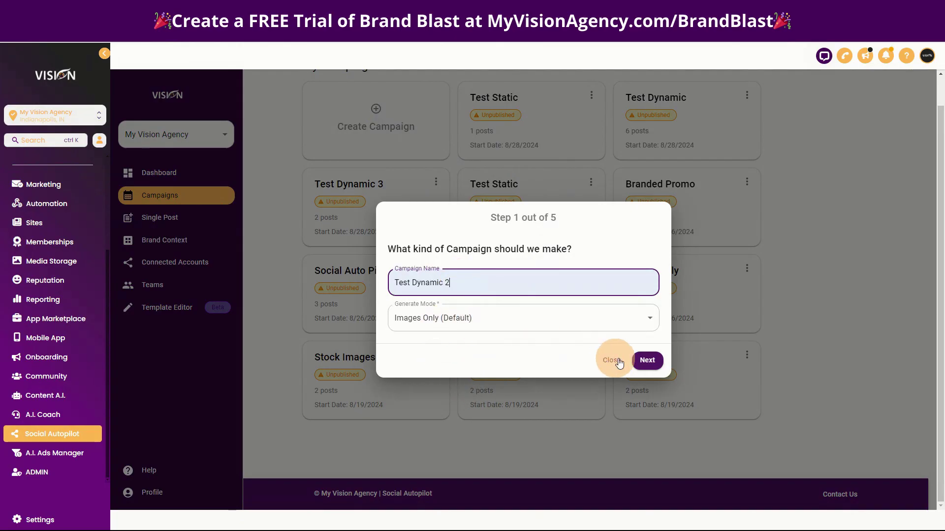
click(649, 362)
Set the target platforms of Test Dynamic 2 to Instagram, Facebook and Twitter and continue to the schedule.
click(448, 285)
click(432, 326)
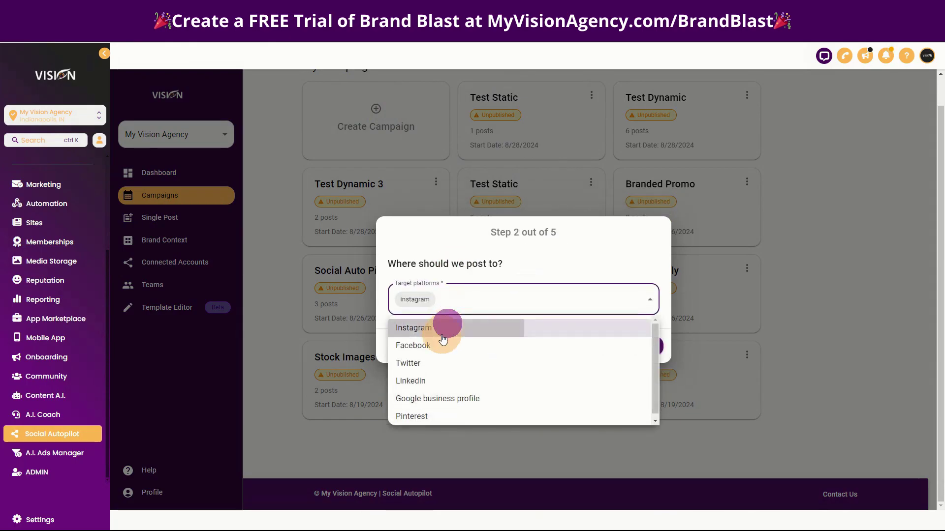
click(439, 347)
click(433, 363)
click(555, 258)
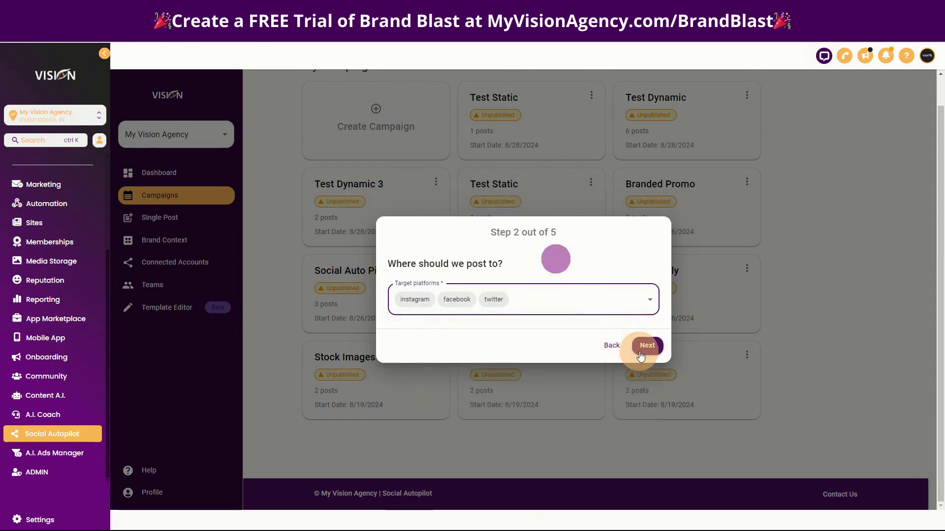
click(647, 347)
Set the campaign duration to 2 weeks and choose the Dynamic Test collection as its image template.
click(409, 257)
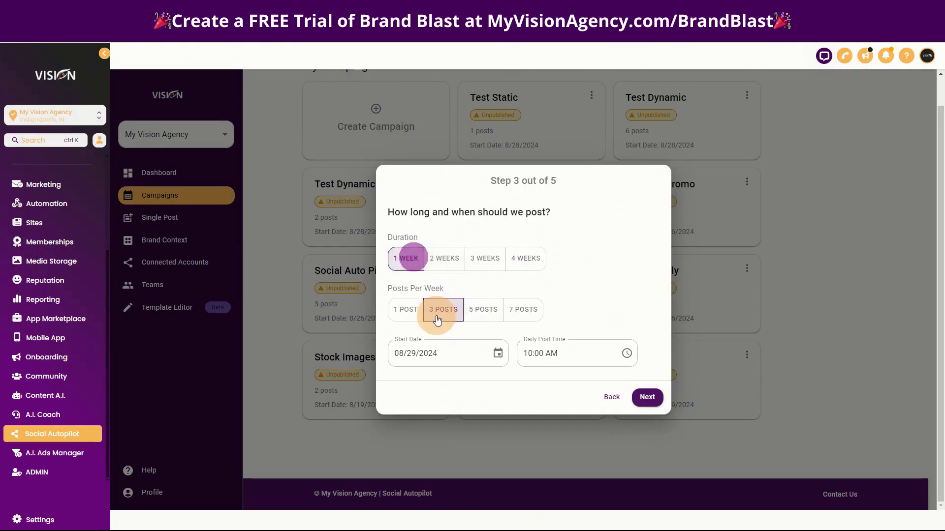
click(441, 261)
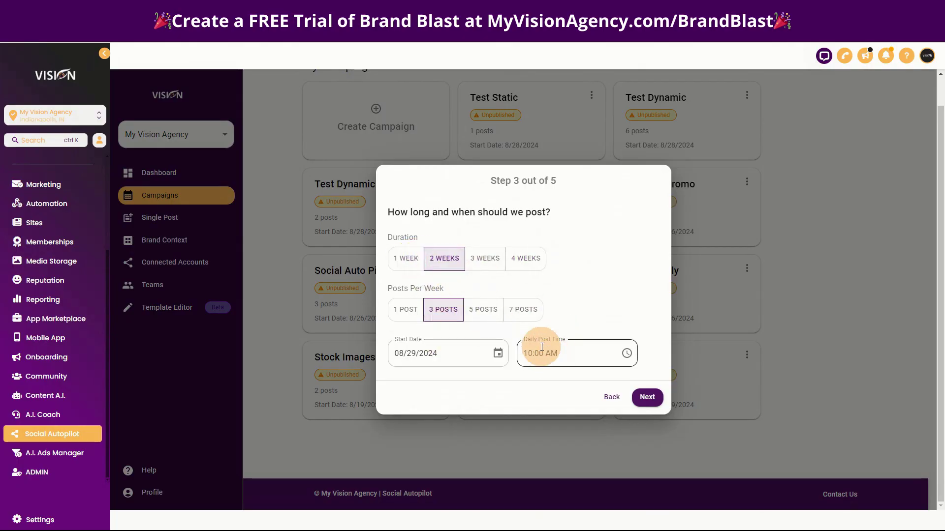
click(646, 397)
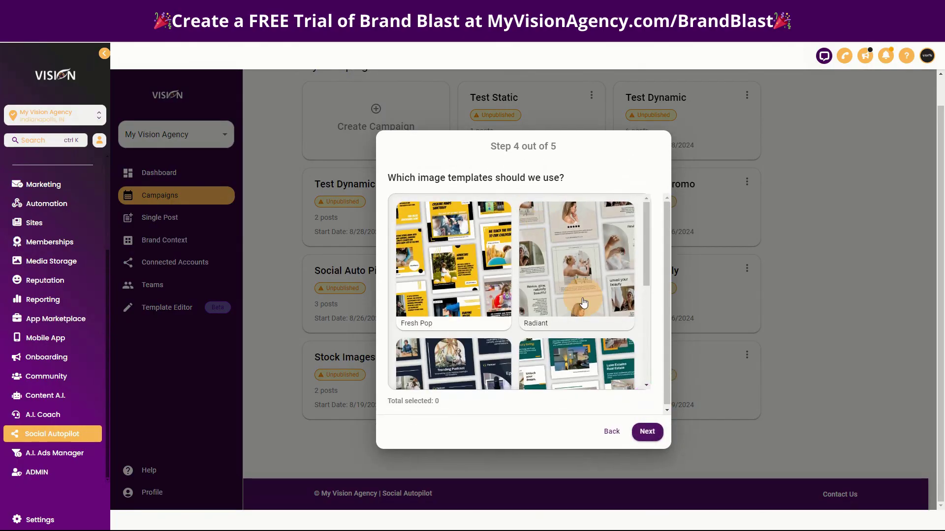
scroll(585, 335, down, 5)
click(461, 312)
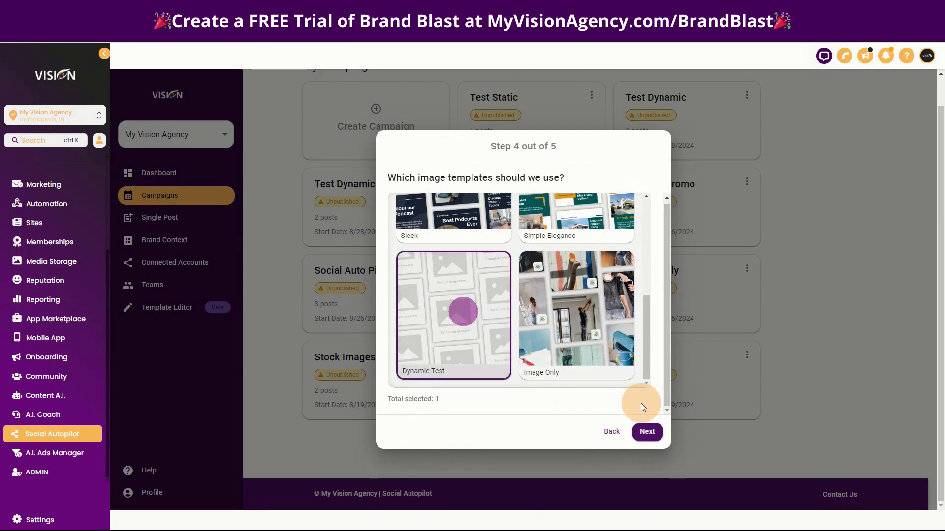
click(645, 431)
Set the image source entirely to Stock Images, keep the 30-day exclusion of posted images and finish the campaign.
click(523, 247)
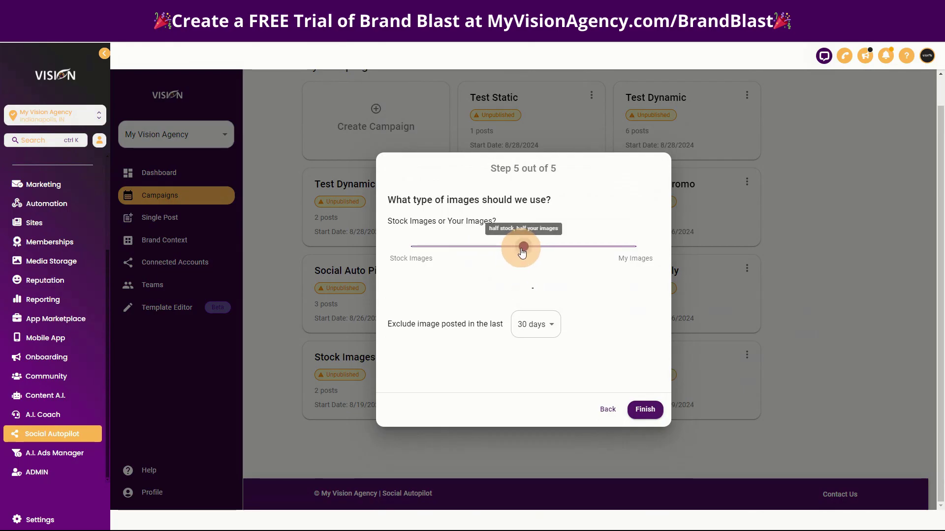
drag(523, 248, 364, 247)
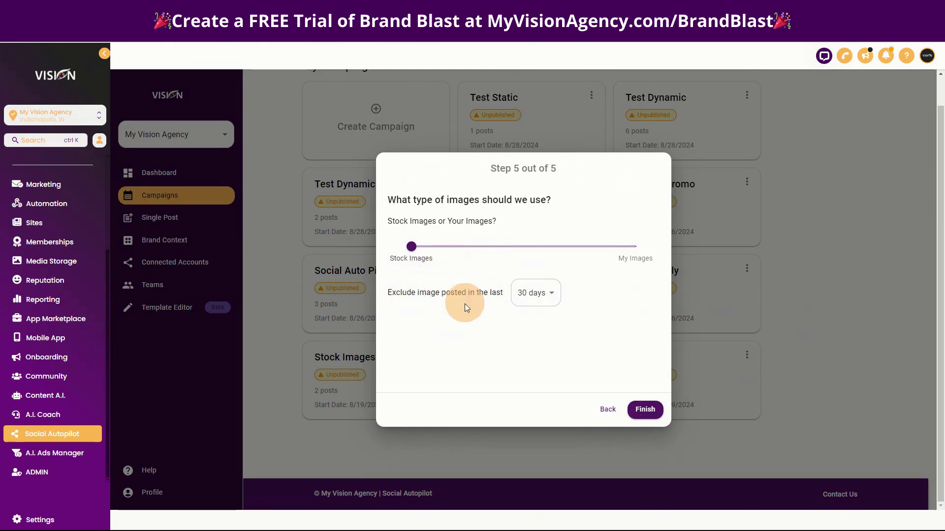
click(541, 292)
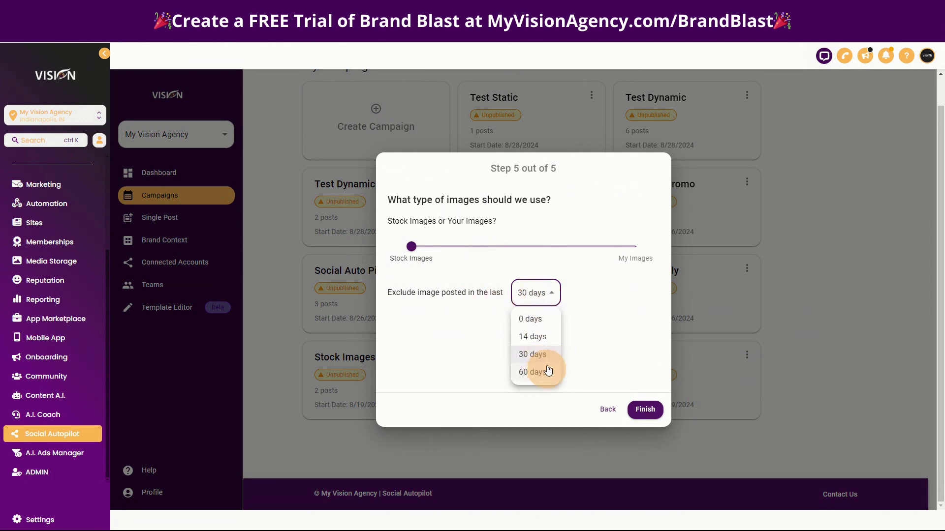
click(615, 302)
click(645, 410)
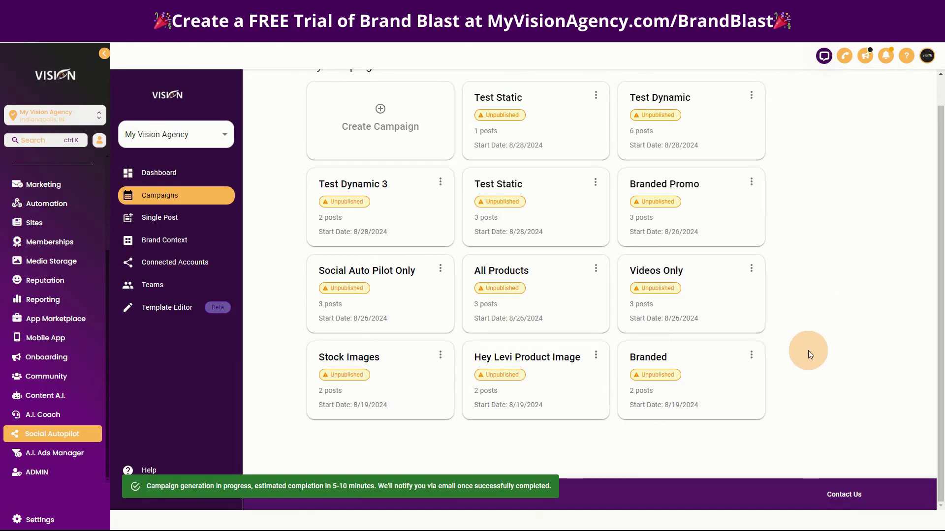
Create a template collection named "Static Test" with the Static content type and the Only Me privacy setting.
click(167, 307)
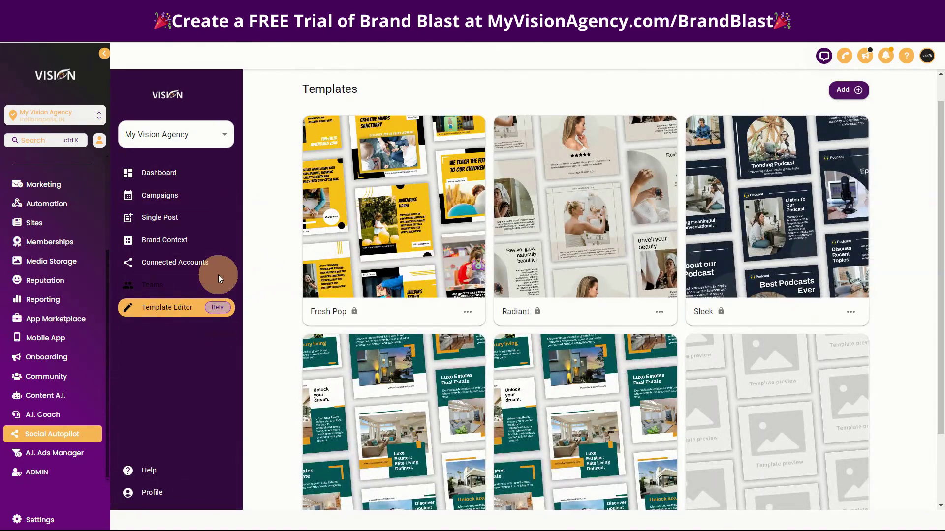
click(851, 91)
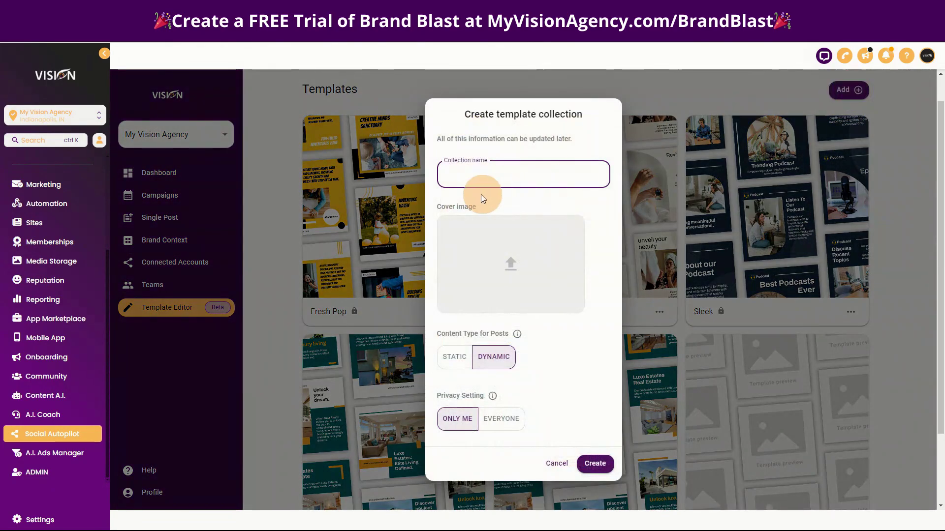
click(471, 181)
text(Static Test)
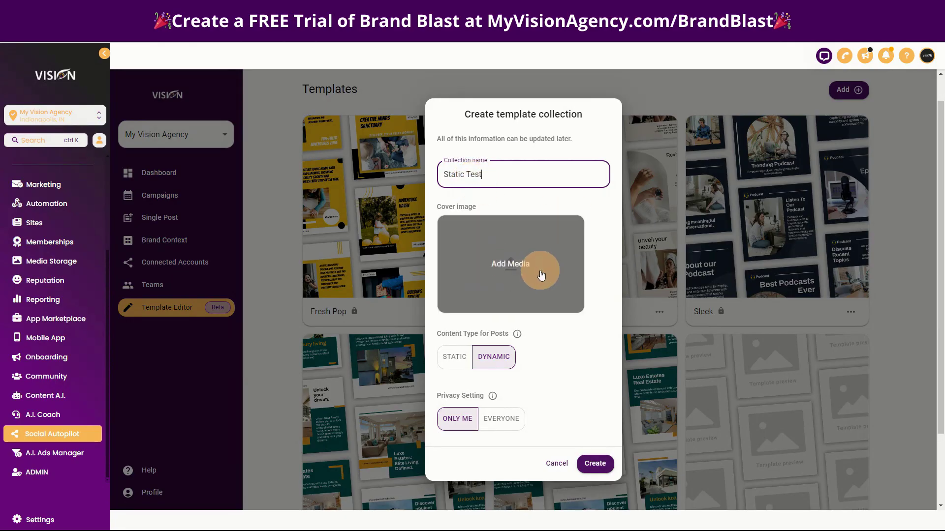
click(450, 350)
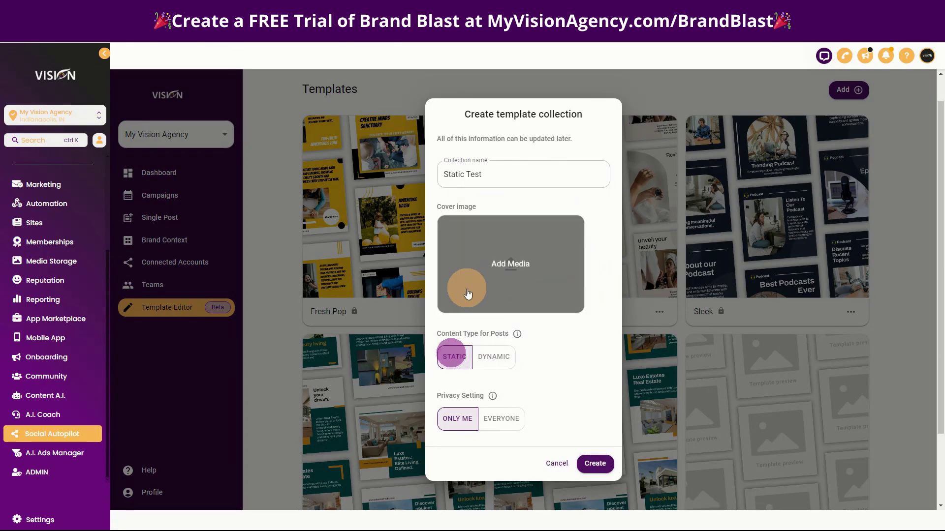
scroll(583, 364, down, 2)
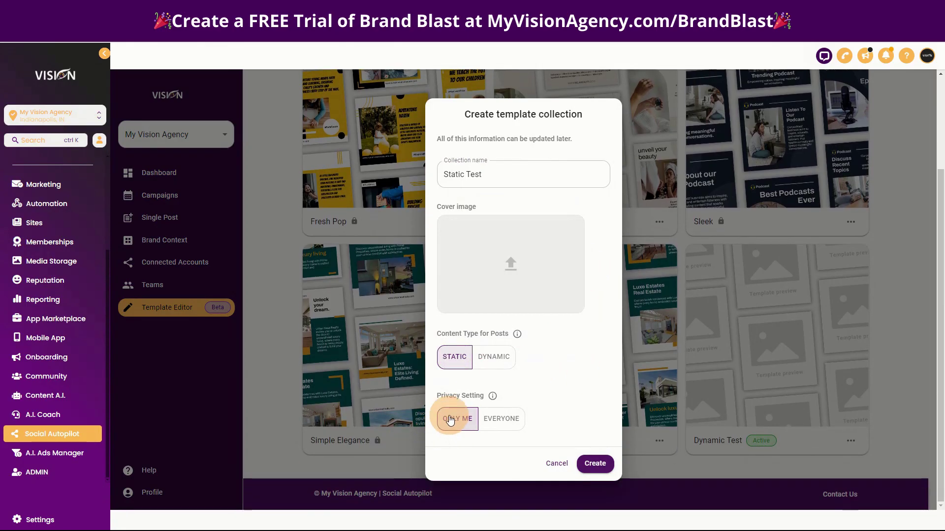
click(606, 467)
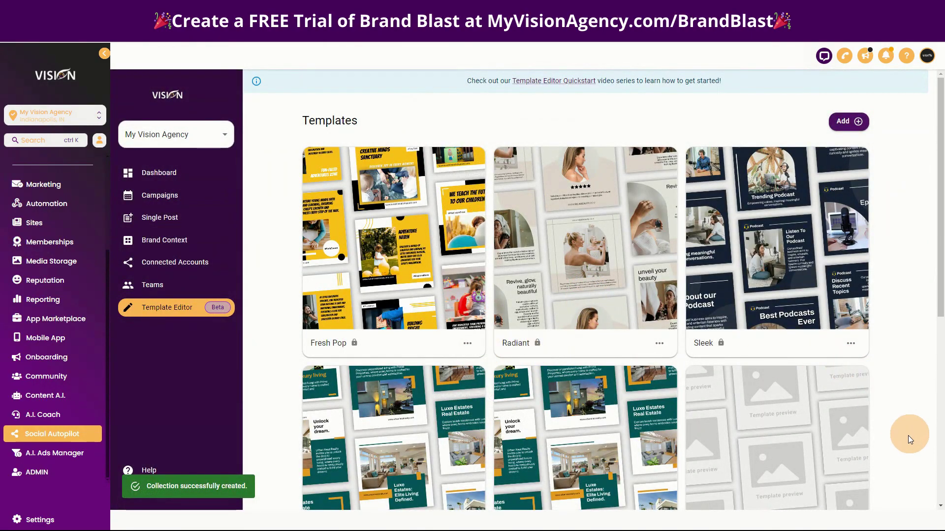
Open the Static Test collection and start adding a template to it.
scroll(908, 435, down, 5)
click(391, 338)
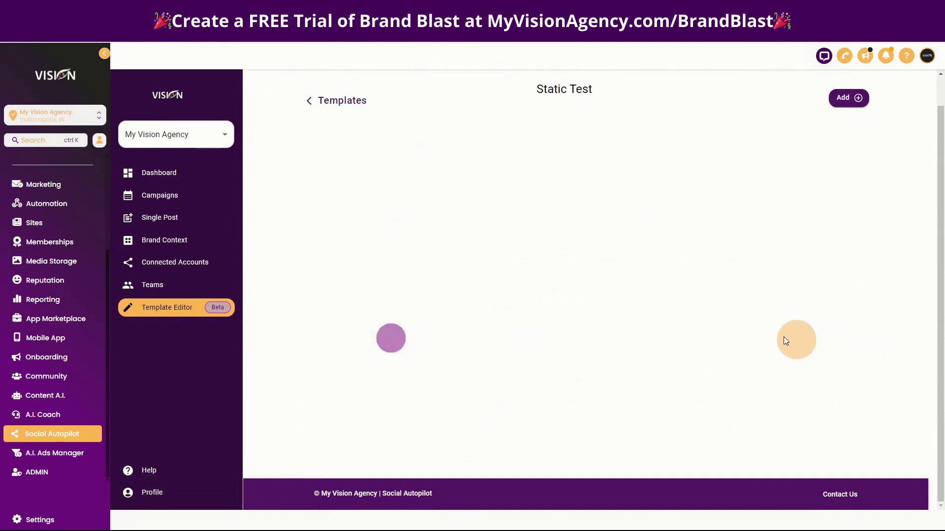
click(846, 100)
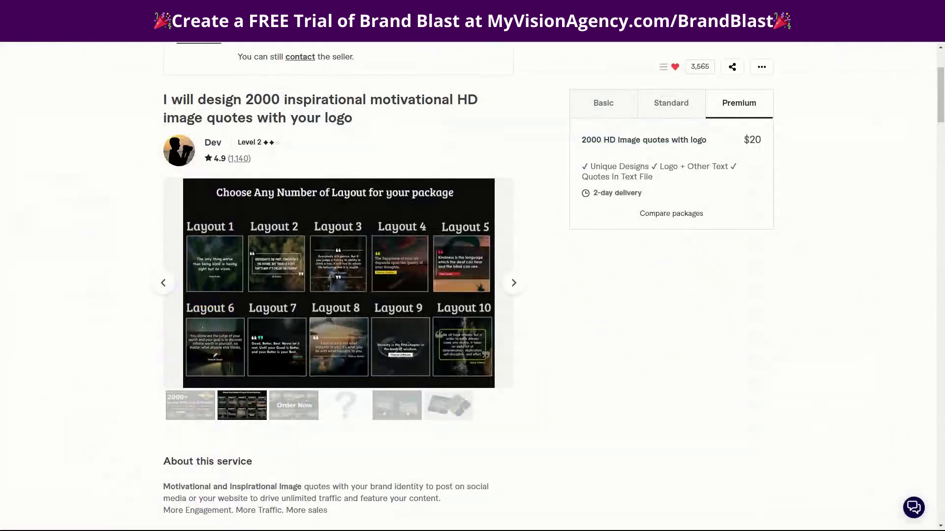
Switch to the freelance quote-image service page and view its ten-layout sample picture in full screen.
scroll(633, 372, up, 2)
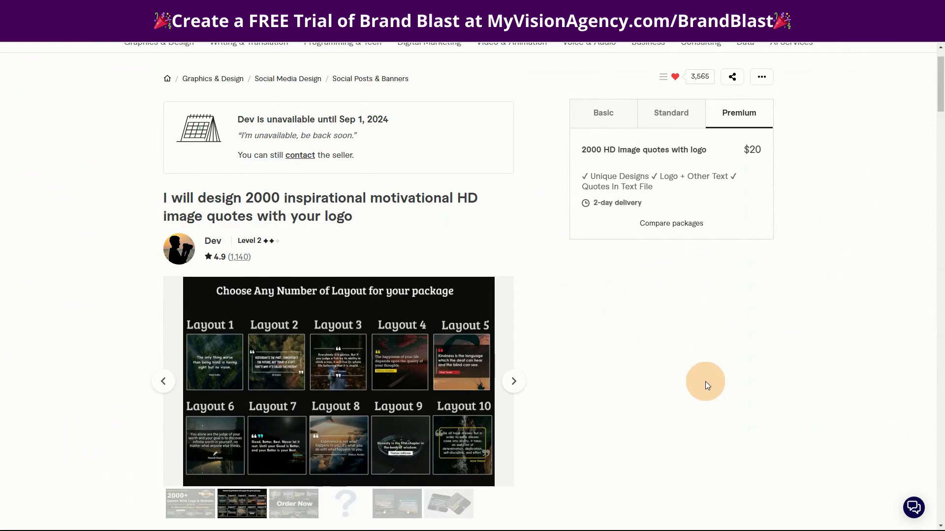
mouse_move(351, 350)
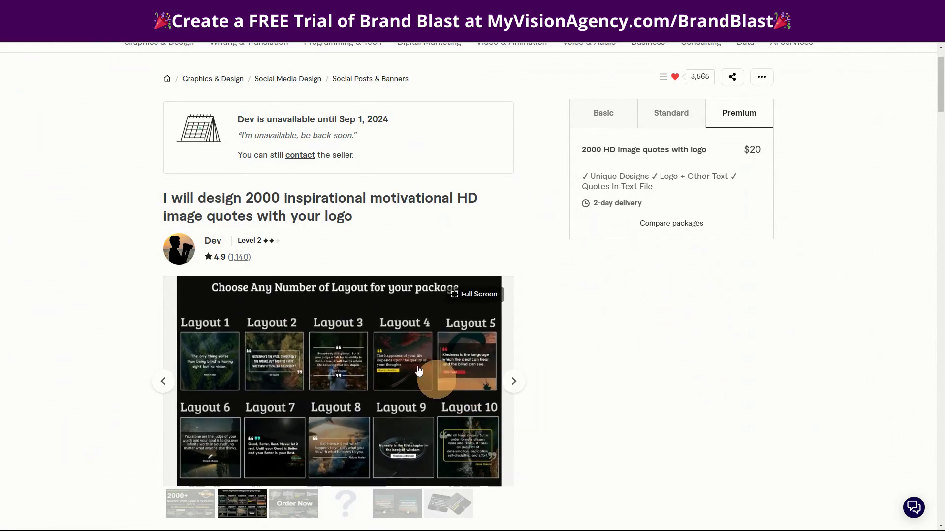
click(350, 354)
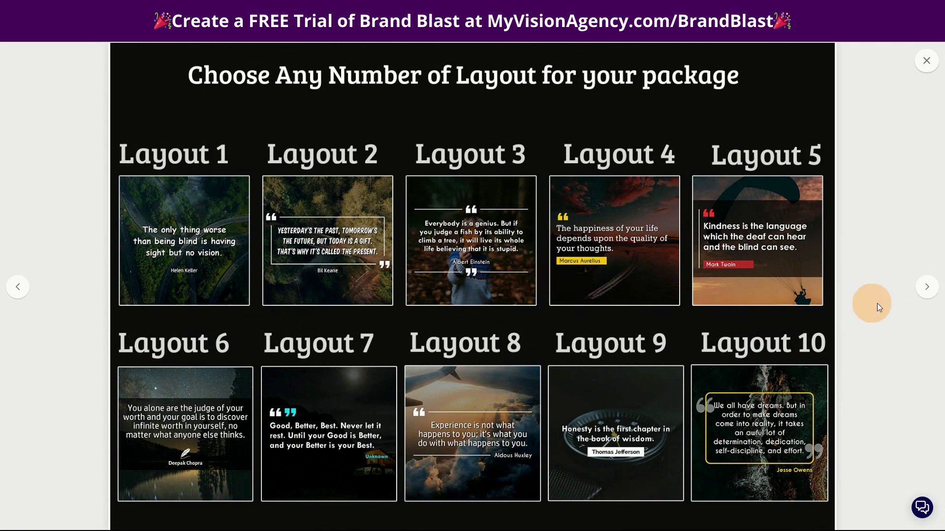
Browse the remaining sample quote images and customer examples in the service's full-screen gallery.
click(924, 296)
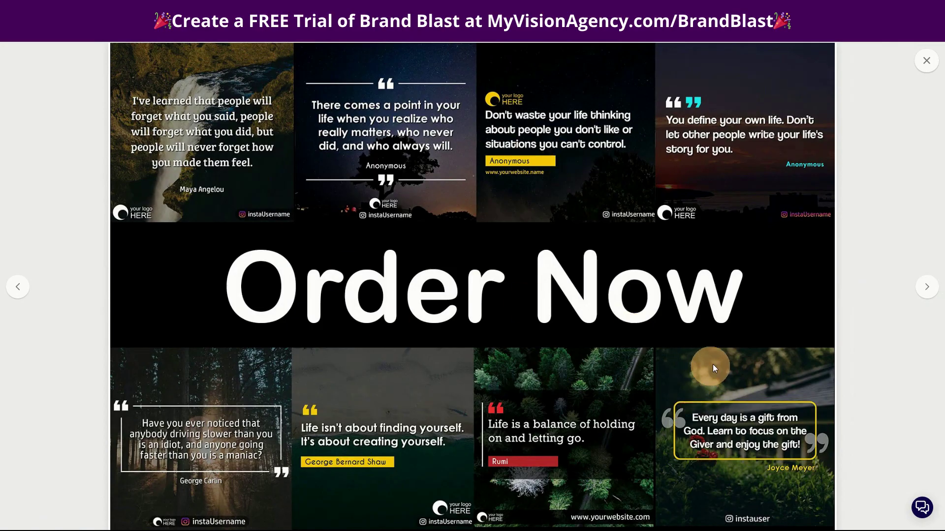
click(926, 290)
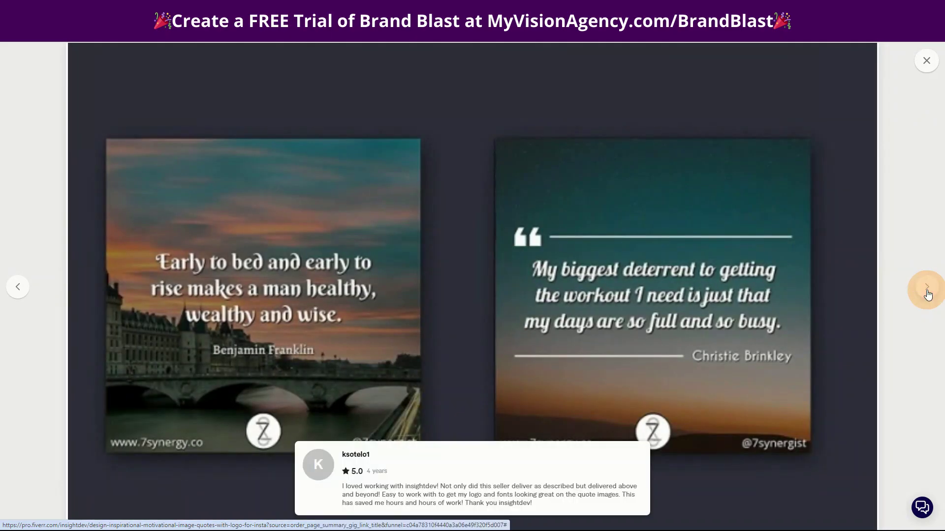
click(927, 291)
click(927, 292)
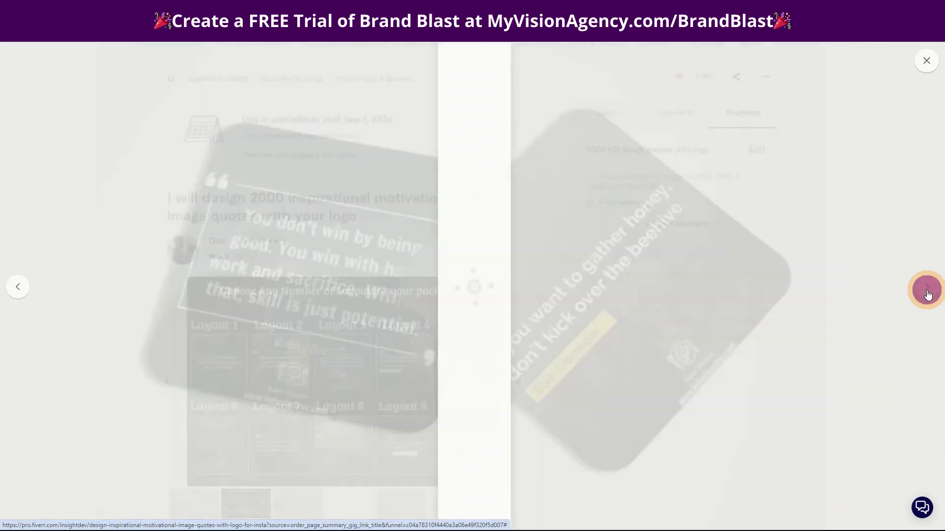
click(918, 288)
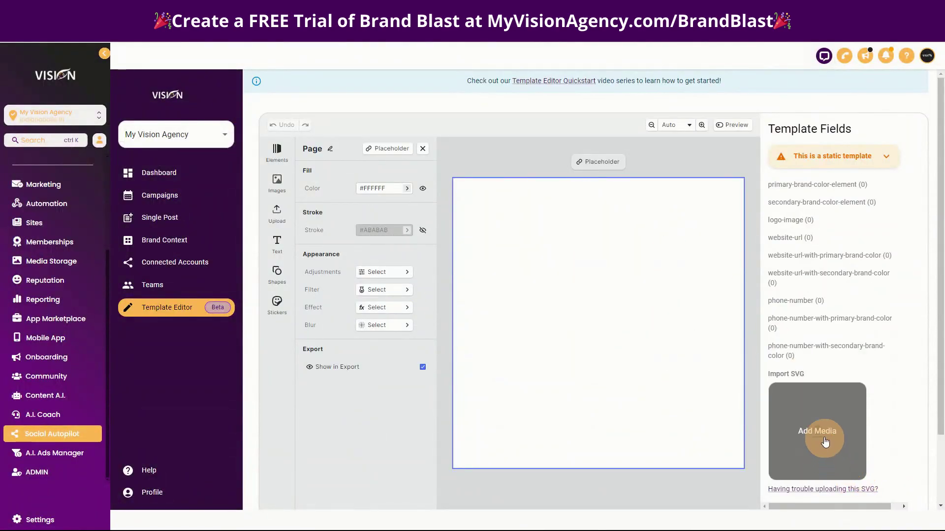
Start an SVG import in the template editor, then switch to the Canva quotes design and set its download to SVG for page 23 only.
click(815, 431)
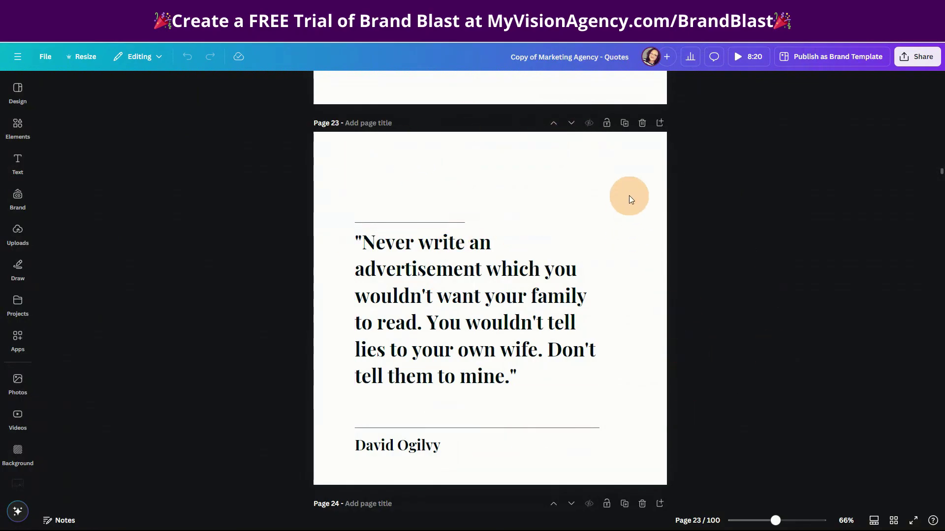
click(911, 60)
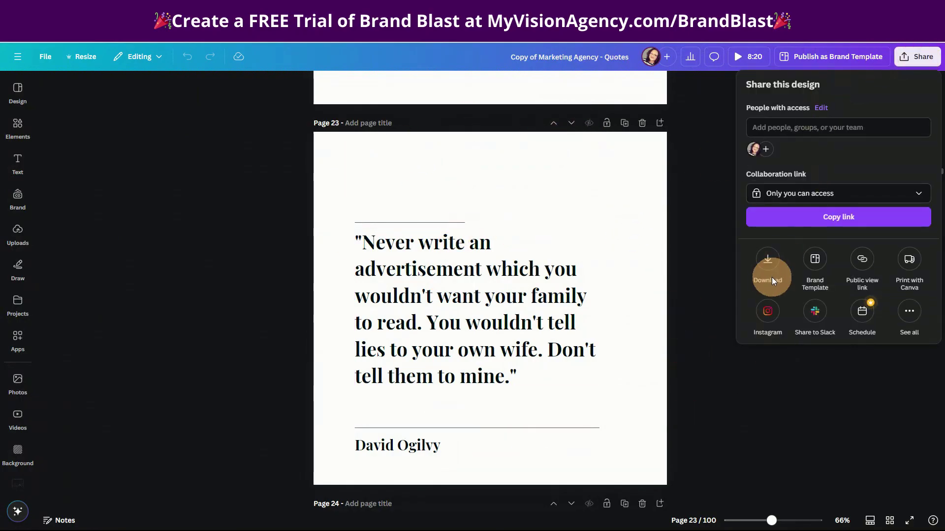
click(771, 277)
click(782, 126)
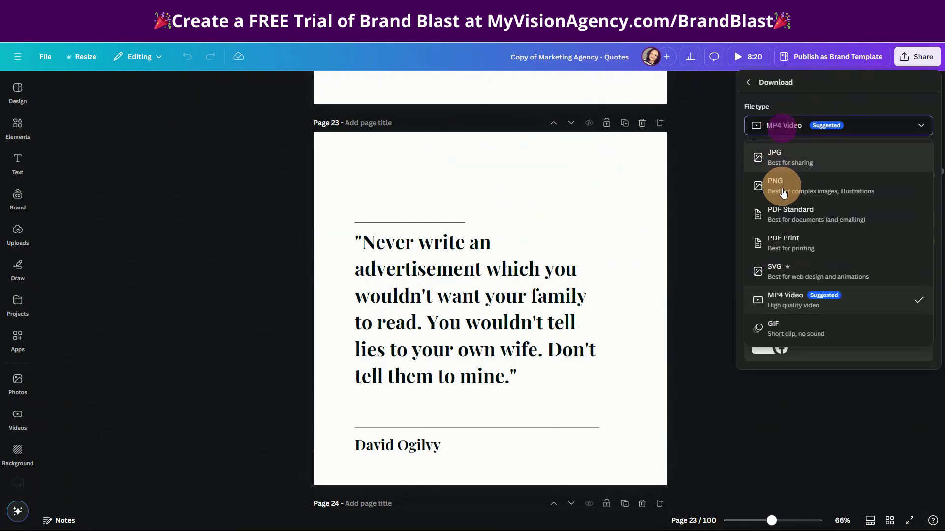
click(788, 273)
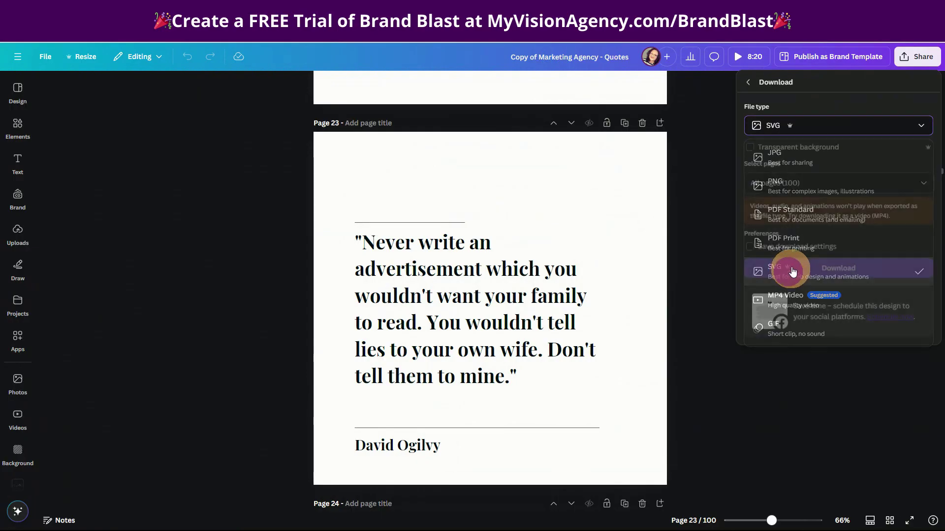
click(923, 189)
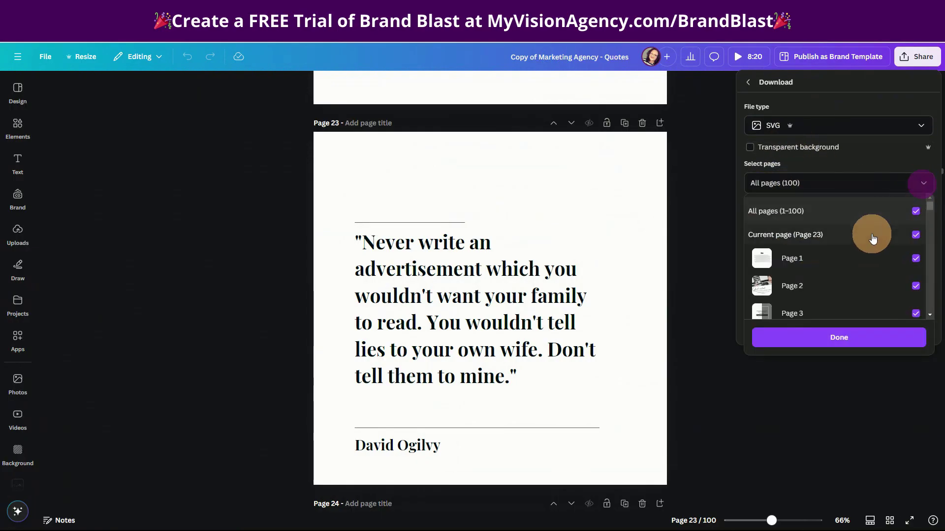
click(915, 210)
click(915, 236)
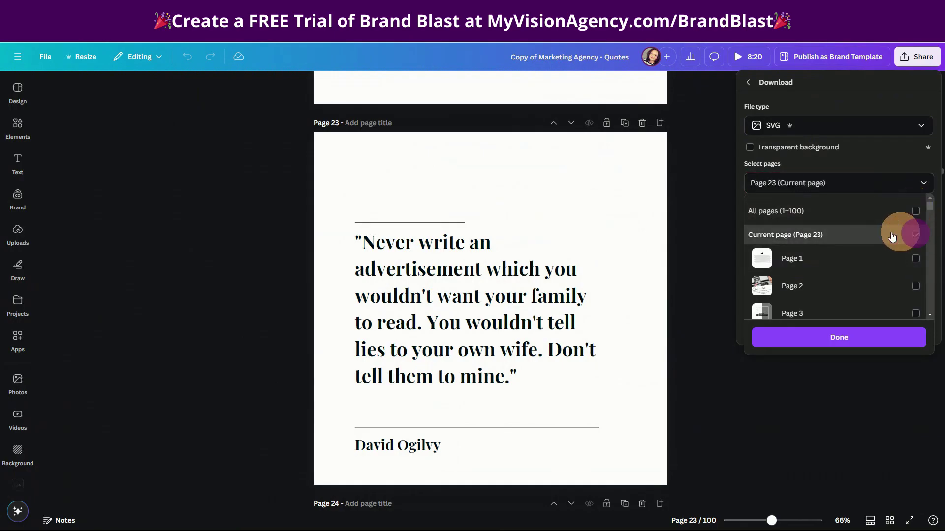
click(849, 315)
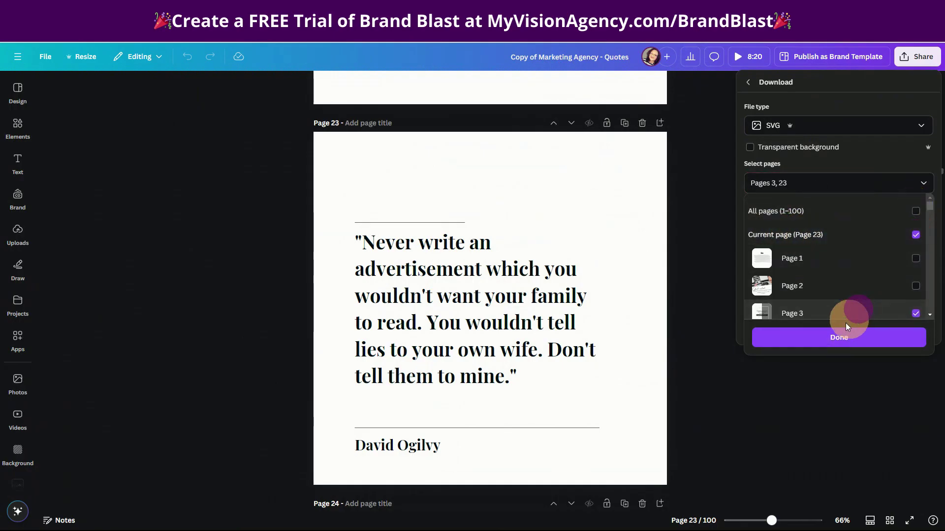
click(914, 313)
click(831, 339)
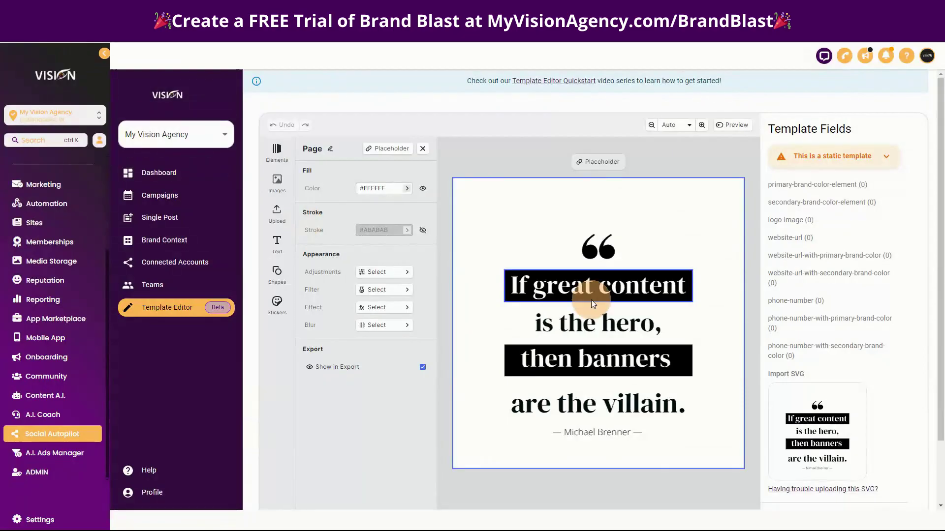
Rename the white background element of the imported quote design as primary-brand-color-element.
click(820, 414)
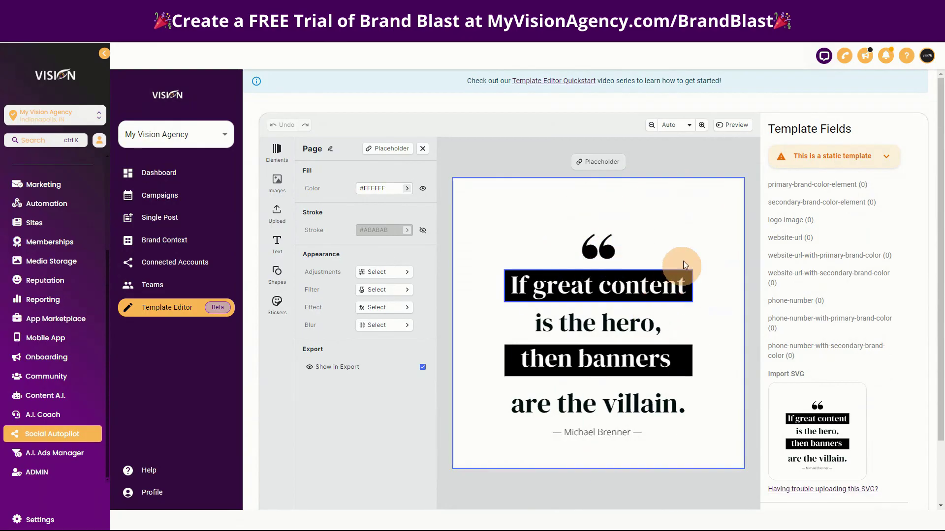
click(687, 214)
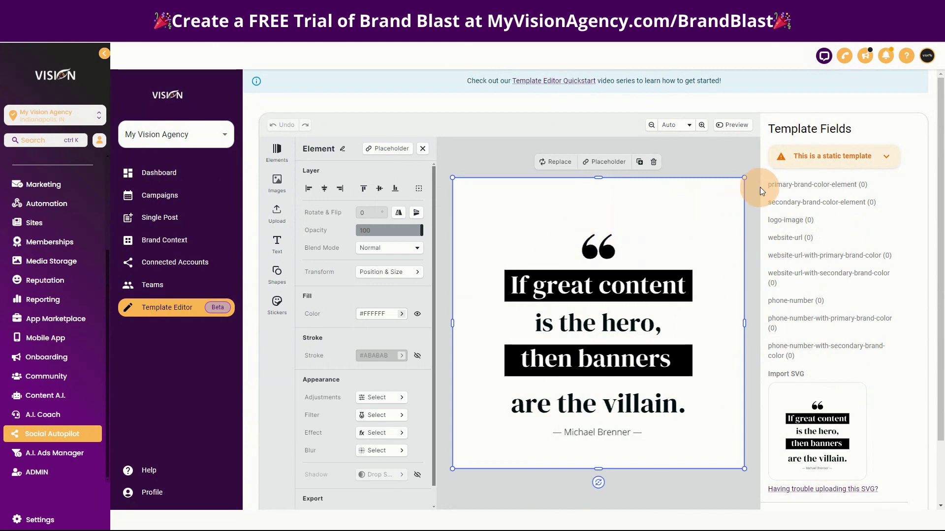
drag(763, 184, 857, 190)
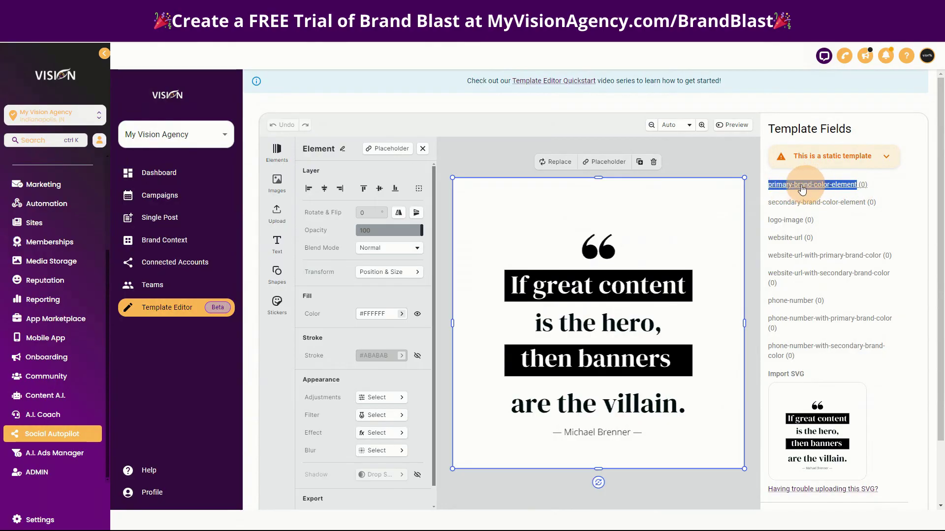
click(675, 200)
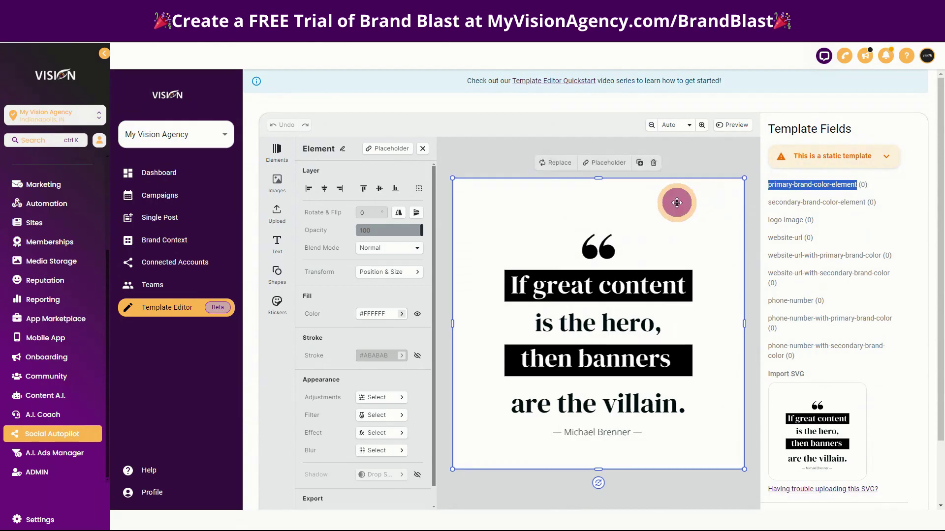
click(342, 148)
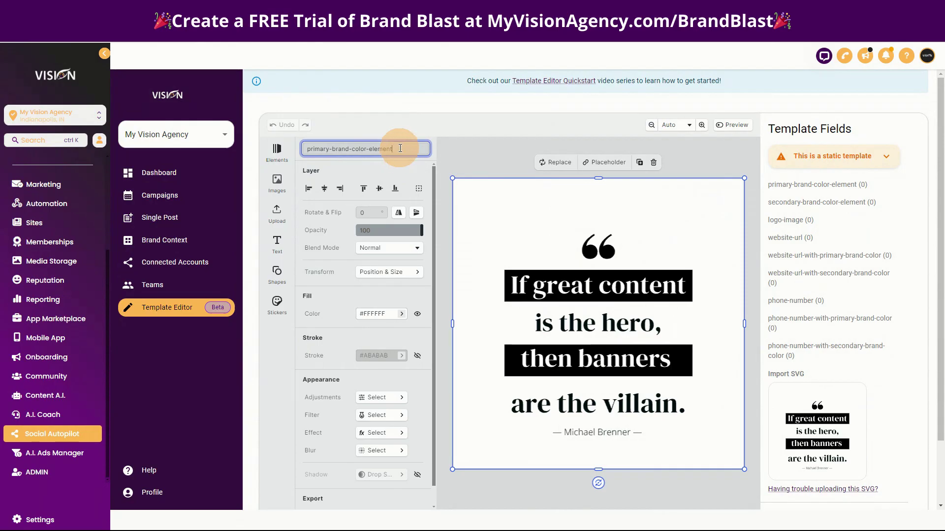
key(Return)
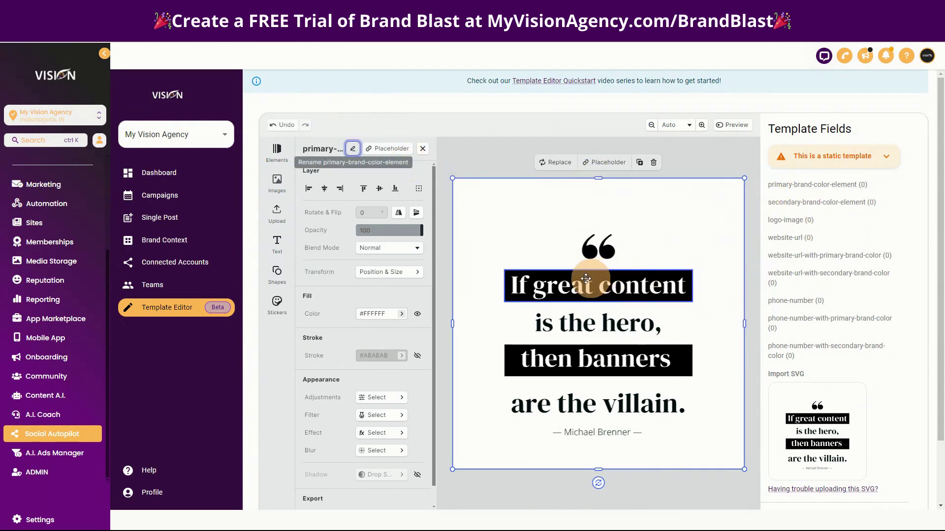
Rename both opening quotation mark shapes above the quote as secondary-brand-color-element.
click(588, 252)
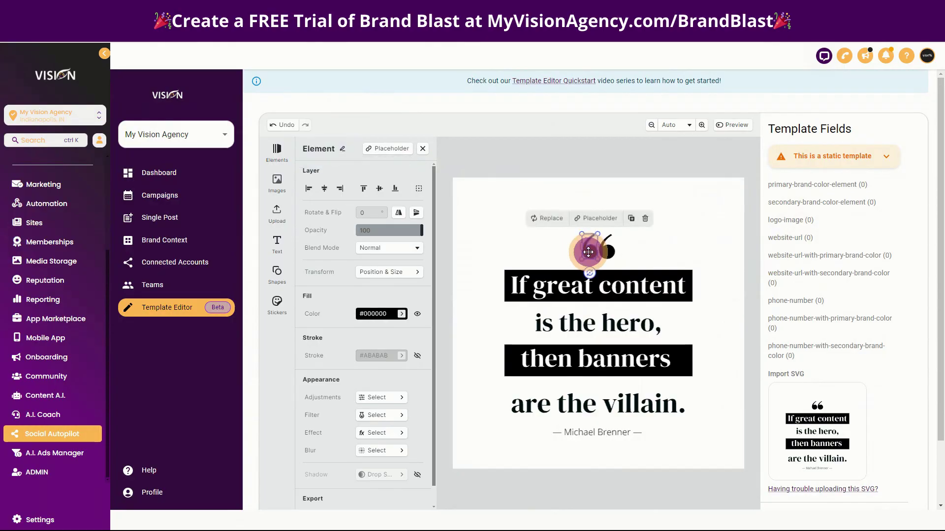
drag(767, 203, 866, 209)
key(ctrl+c)
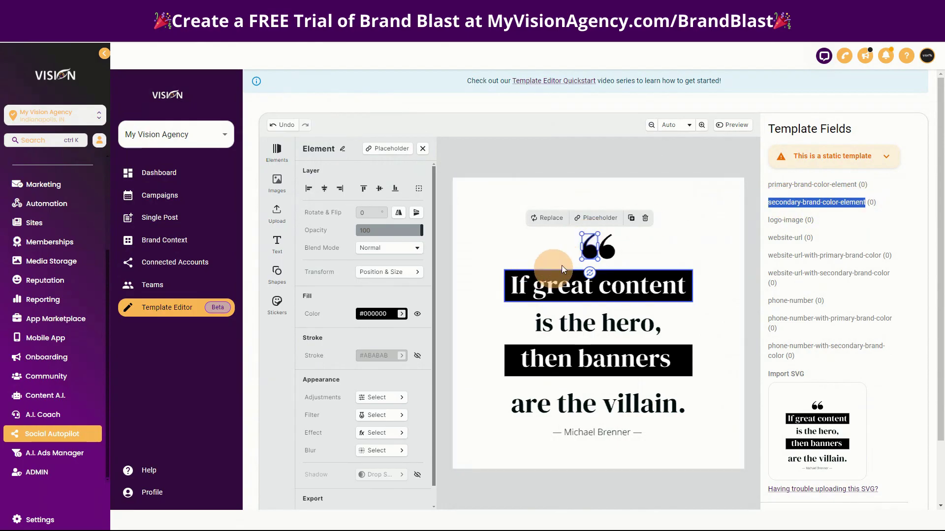
click(342, 153)
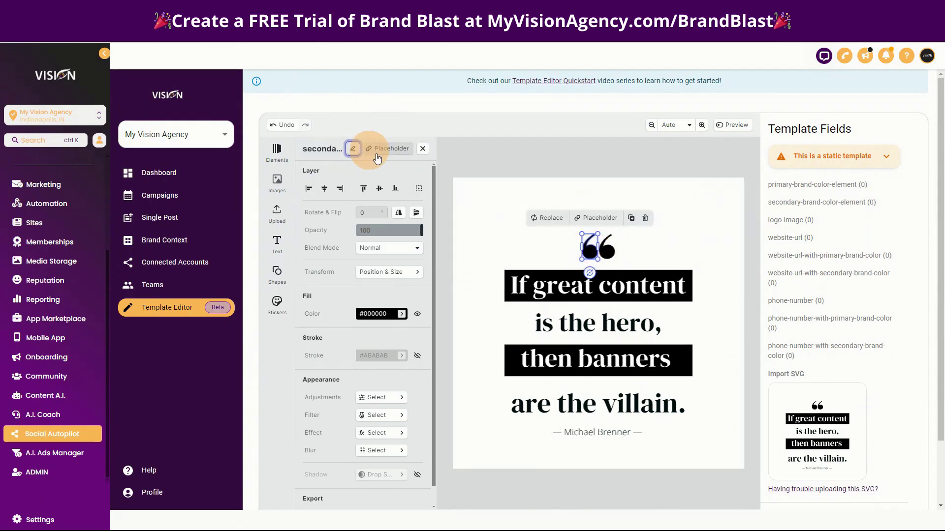
click(606, 250)
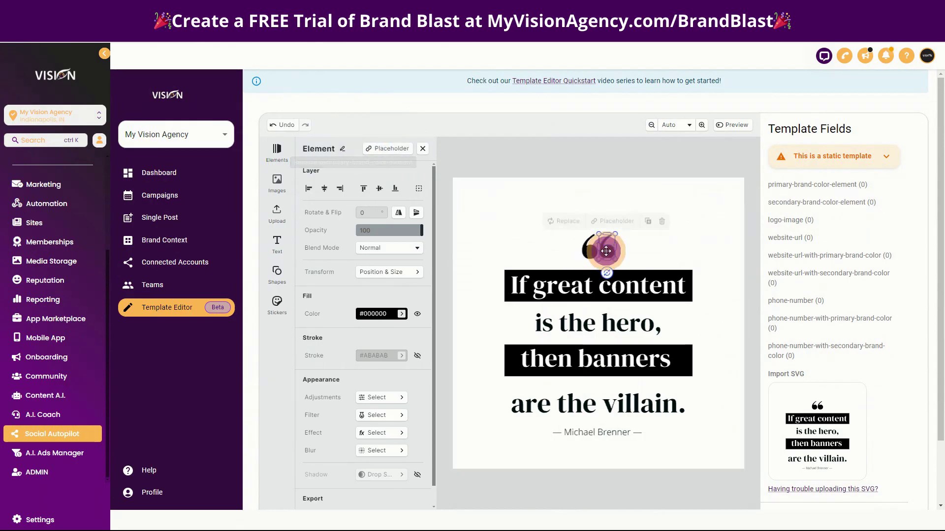
click(342, 149)
key(ctrl+v)
key(Return)
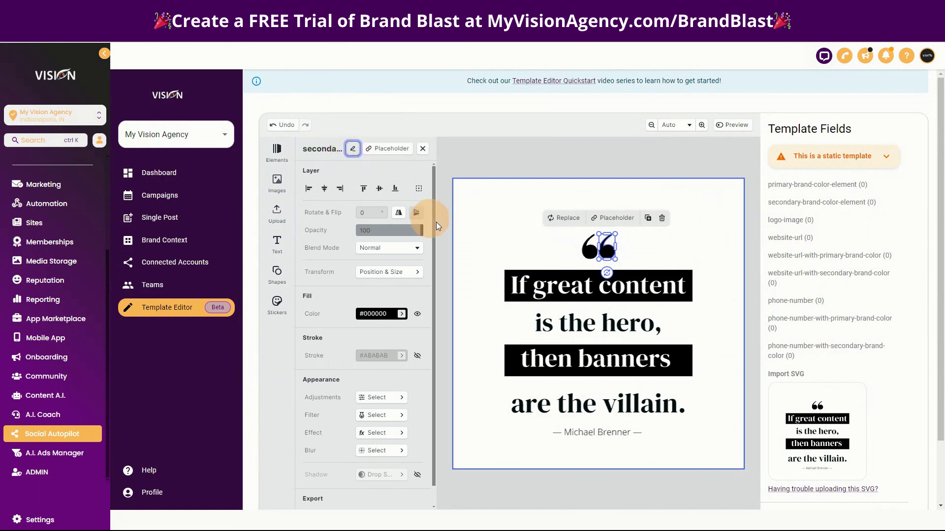
Rename the black bars behind "If great content" and "then banners" as secondary-brand-color-element.
click(557, 275)
click(329, 152)
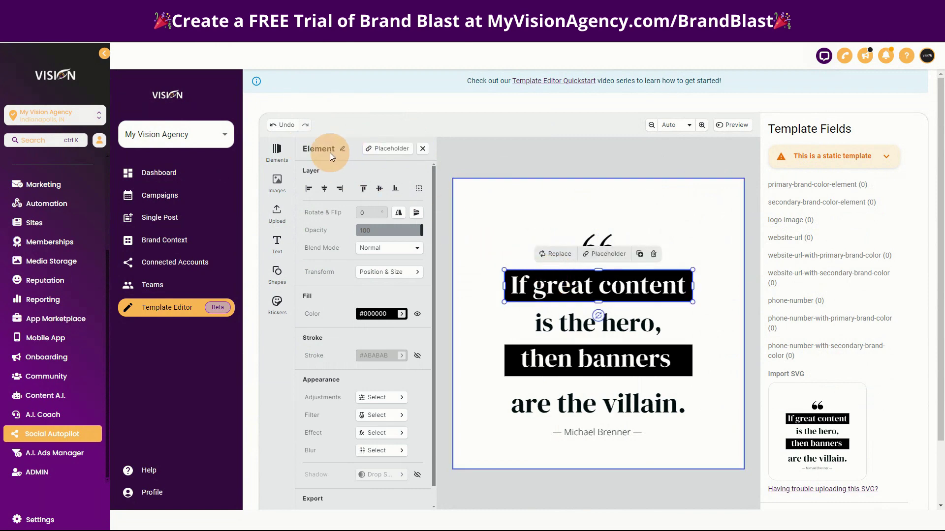
click(346, 149)
key(Return)
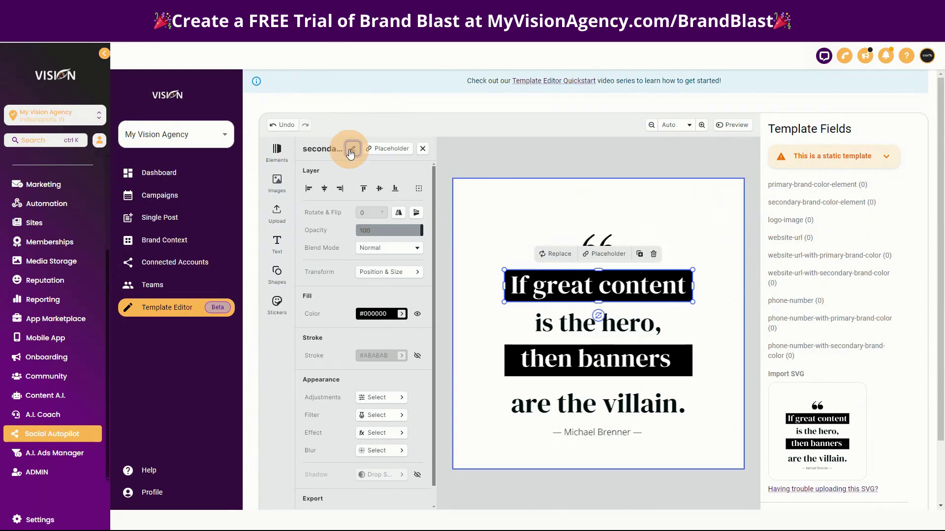
click(509, 368)
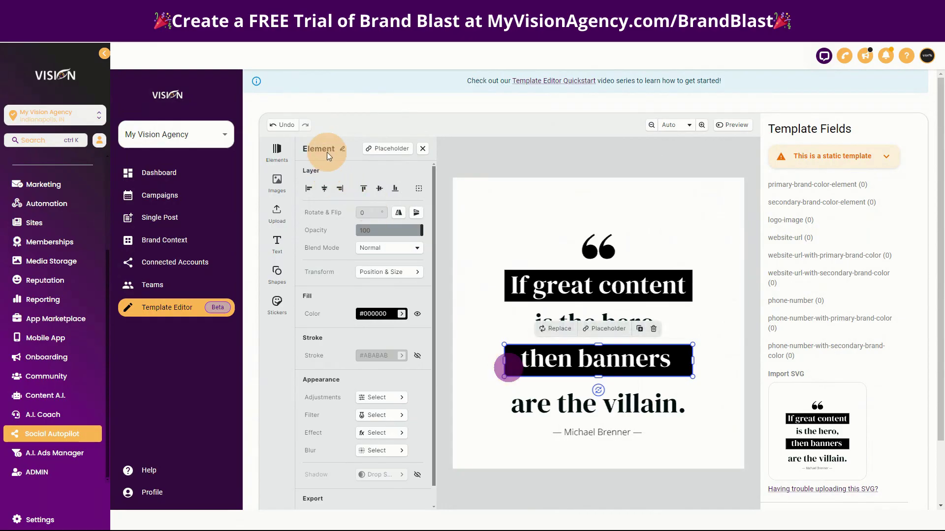
click(343, 149)
key(Return)
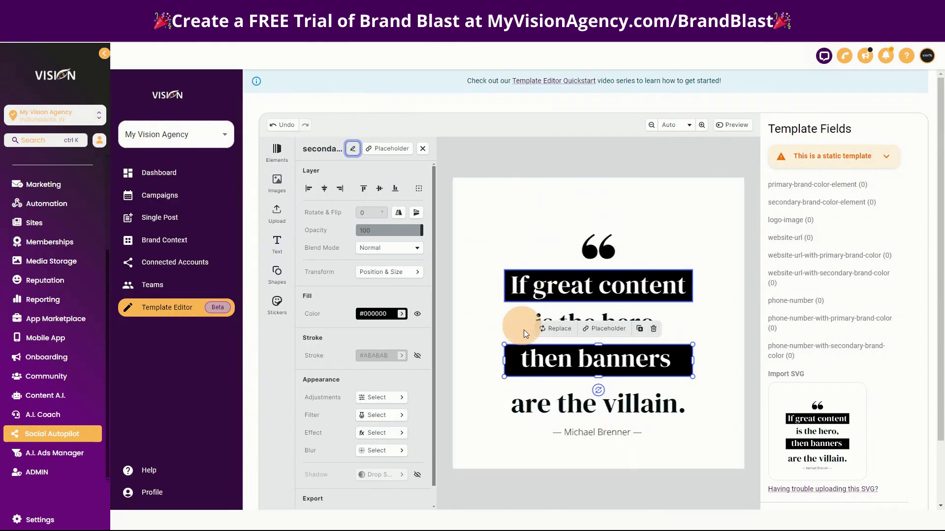
Check the element names of the background, the upper black bar and the first letter of "is the hero,".
click(678, 216)
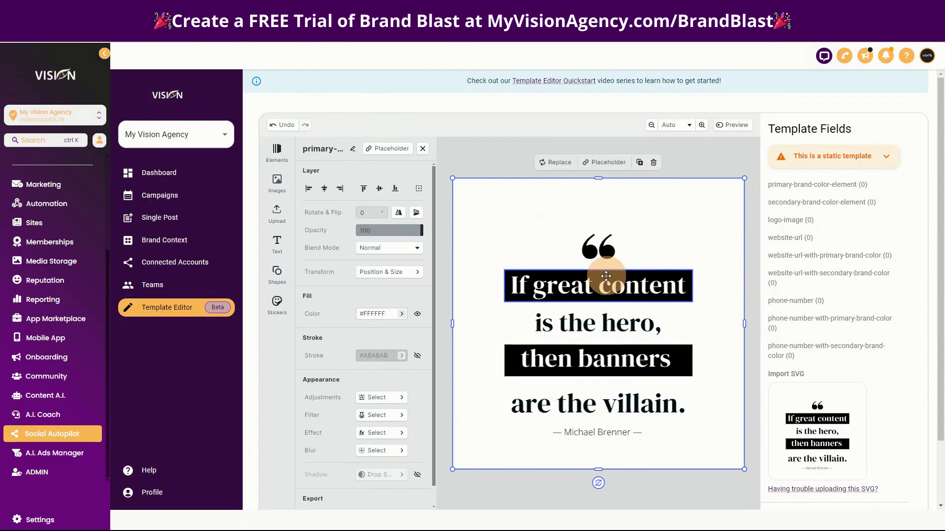
click(569, 275)
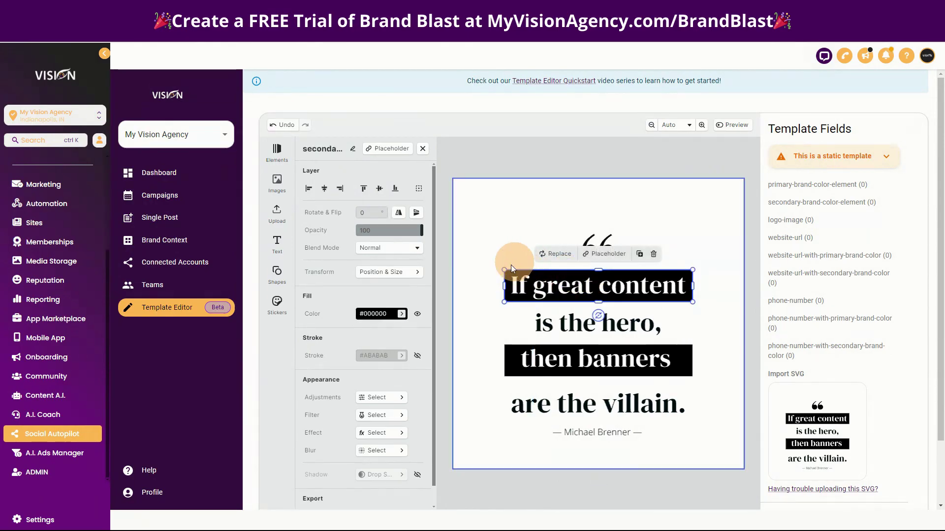
click(539, 326)
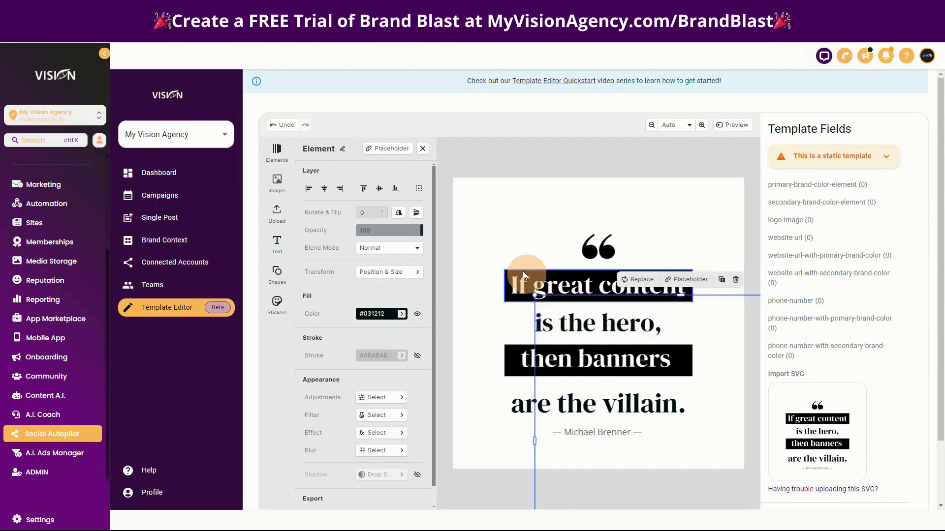
click(532, 201)
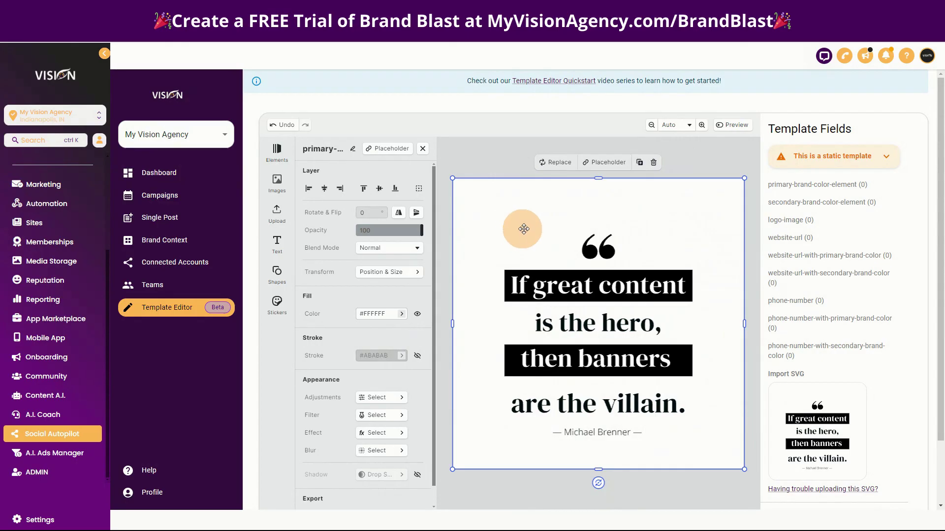
Rename both letters of the word "is" in "is the hero," as secondary-brand-color-element.
click(539, 325)
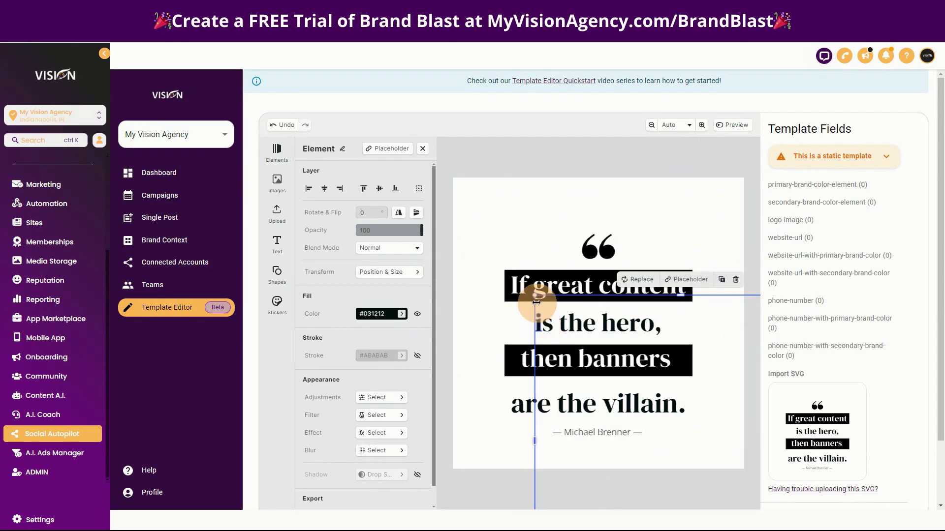
click(537, 325)
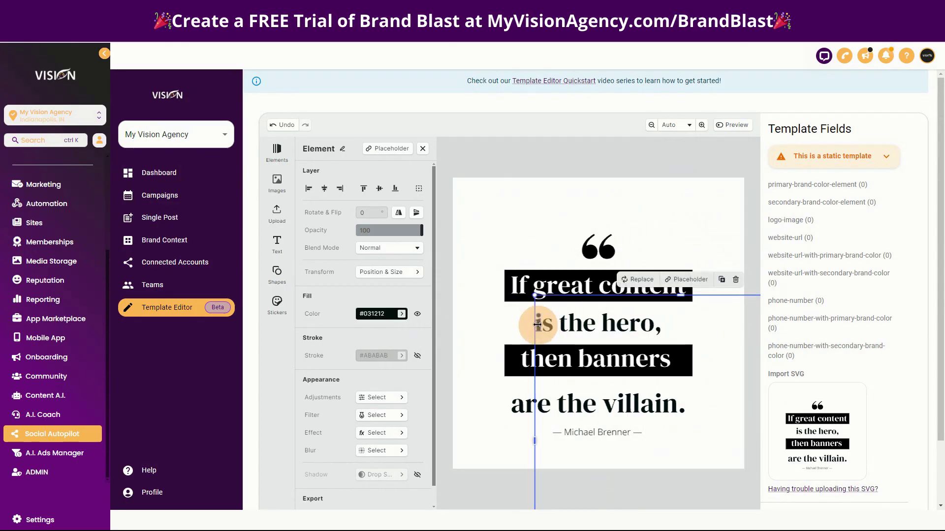
click(343, 149)
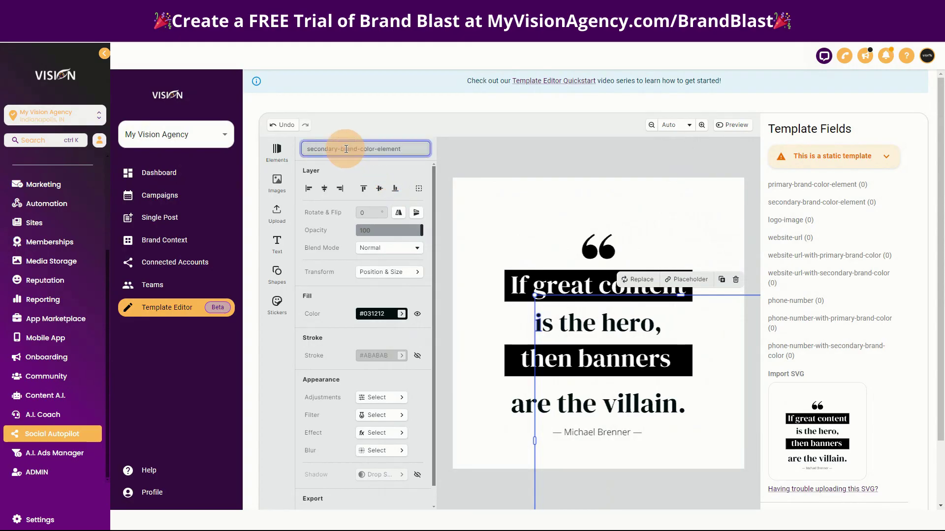
key(Return)
click(546, 323)
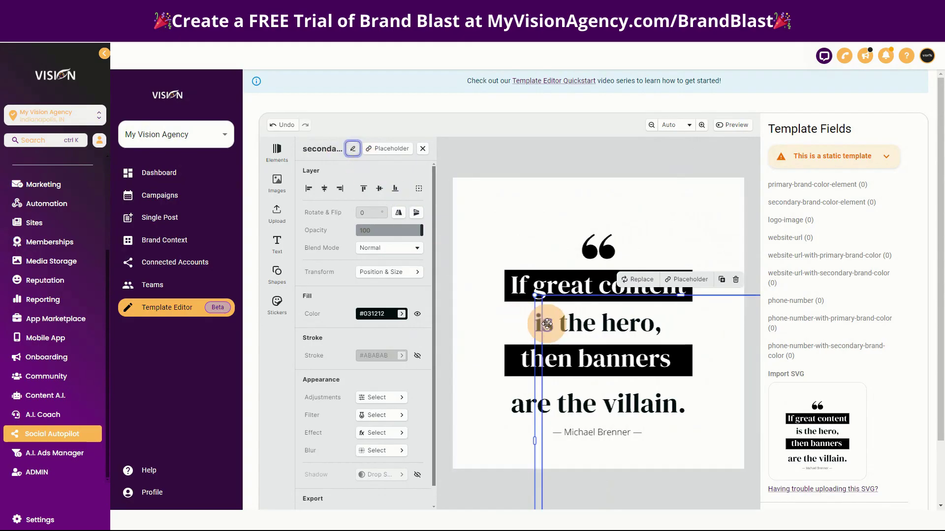
click(340, 153)
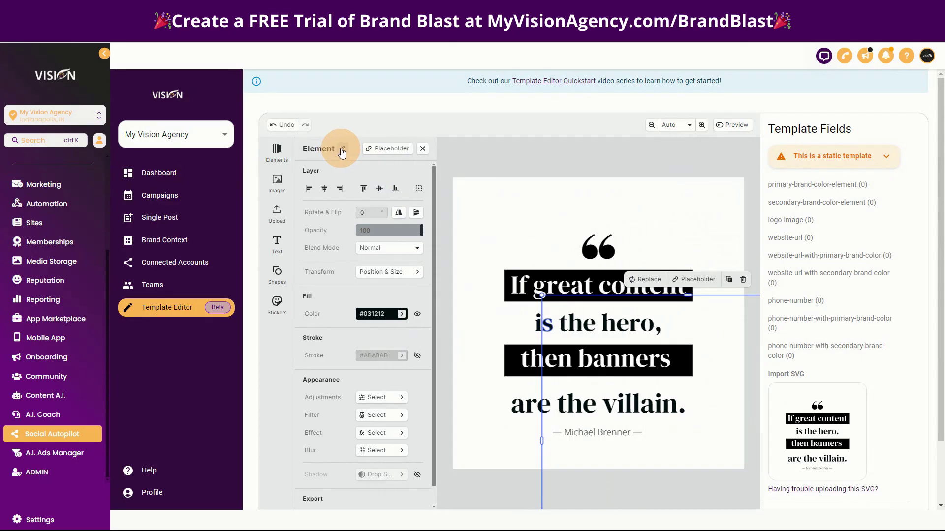
click(342, 152)
key(Return)
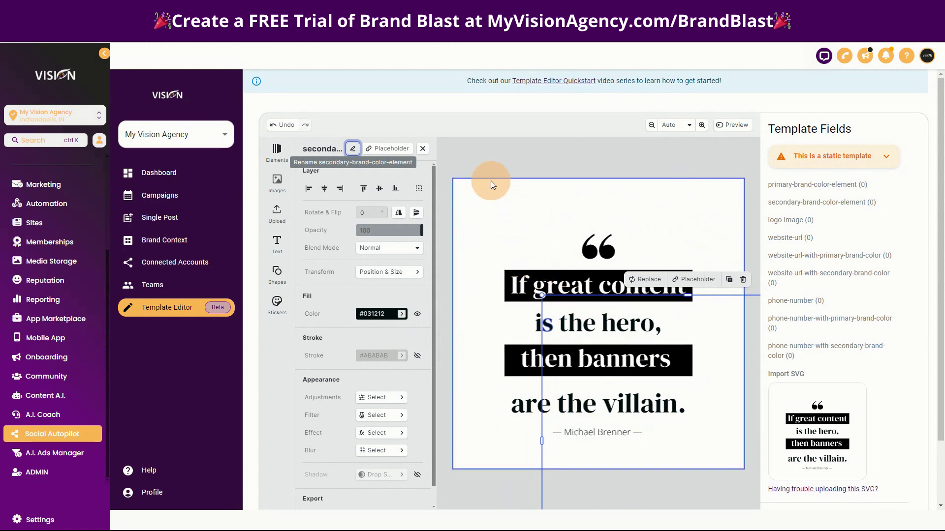
Add a headline text element above the quotation marks and set its wording to "is the hero,".
click(499, 198)
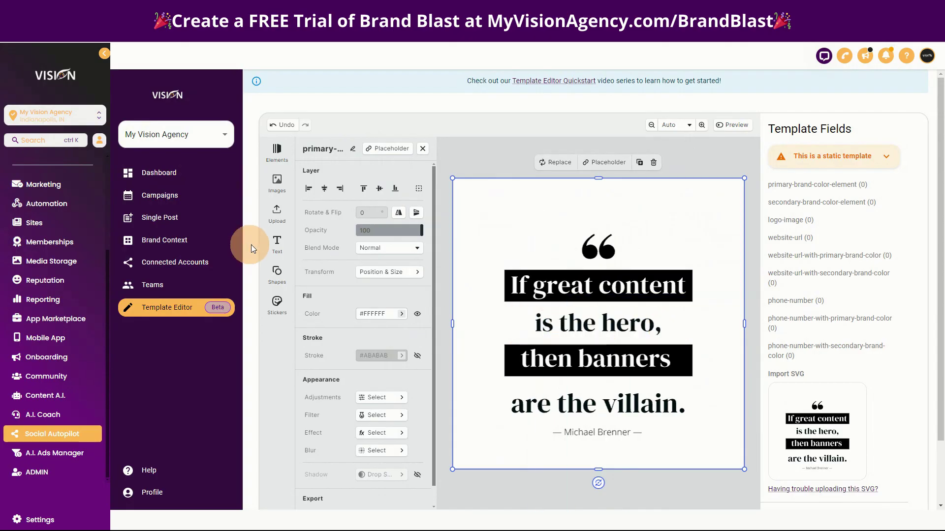
click(280, 250)
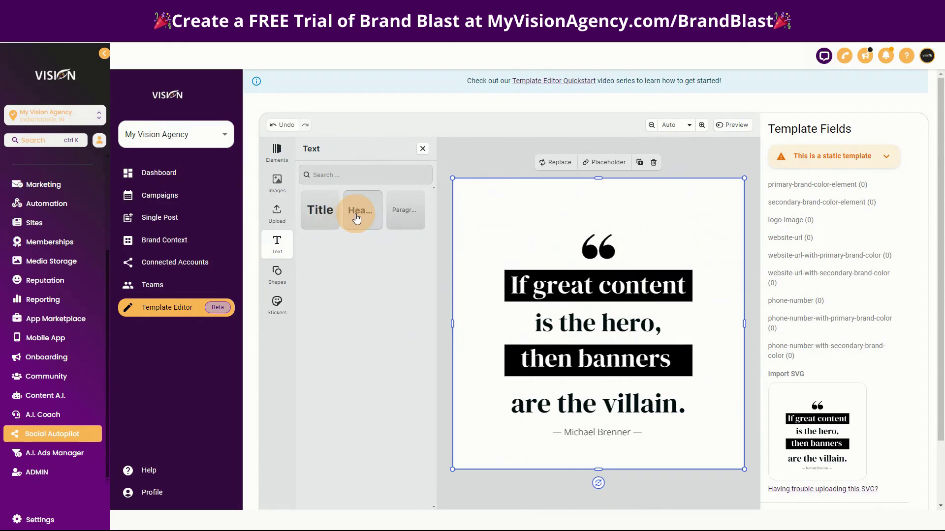
click(355, 217)
drag(501, 327, 517, 212)
double_click(518, 212)
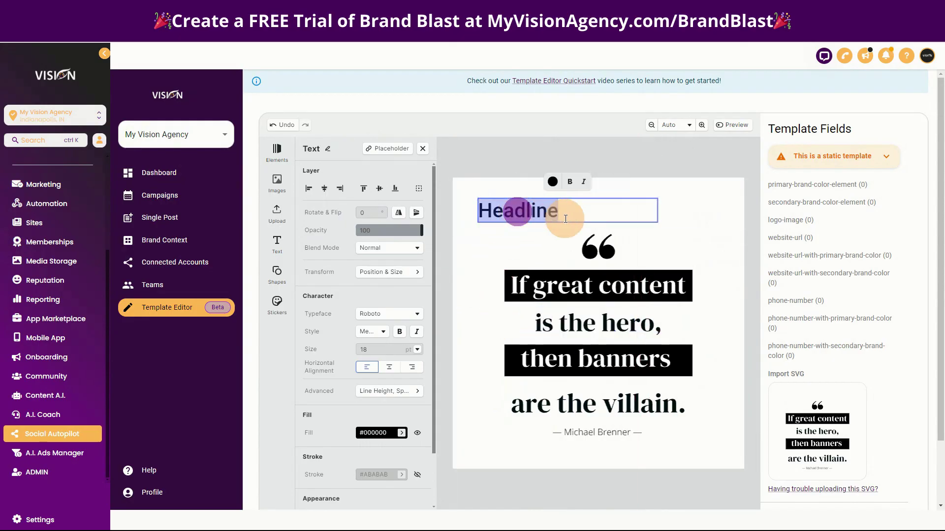
text(is the hero,)
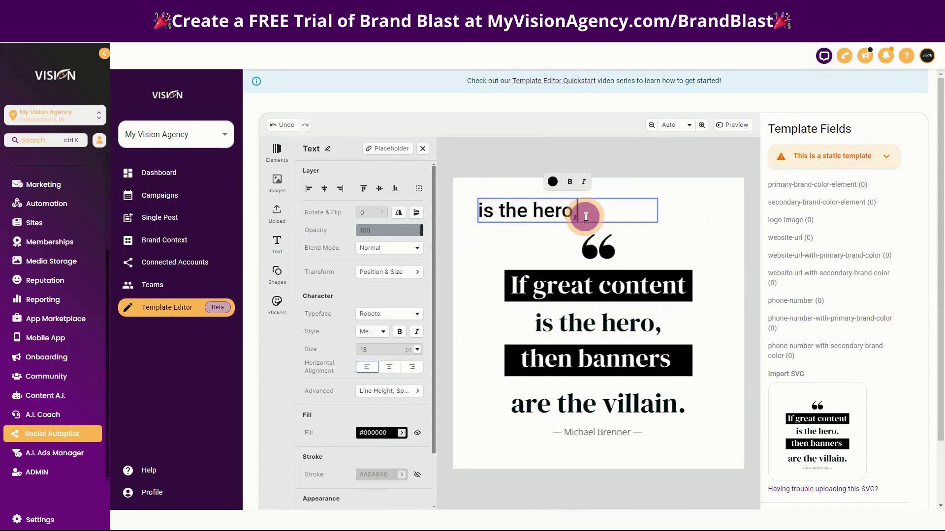
drag(586, 217, 479, 206)
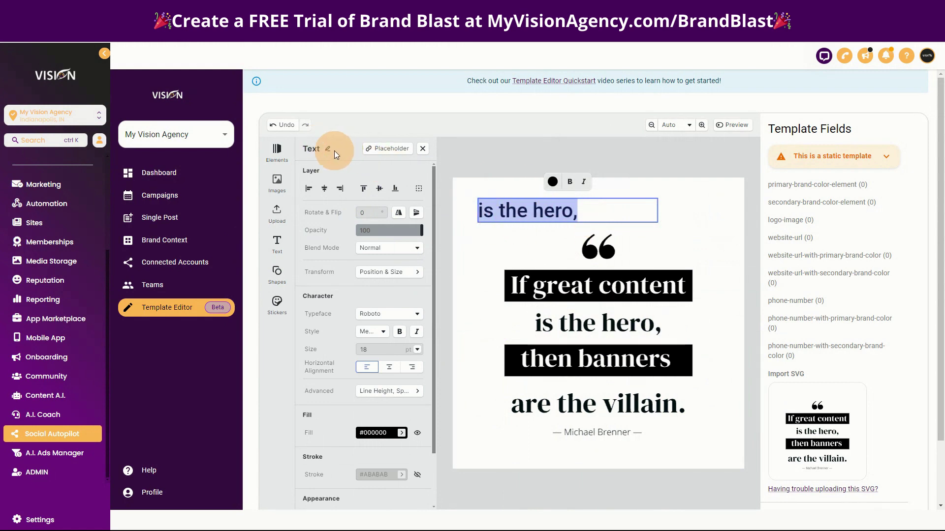
Delete the added "is the hero," headline text element from the design.
click(686, 252)
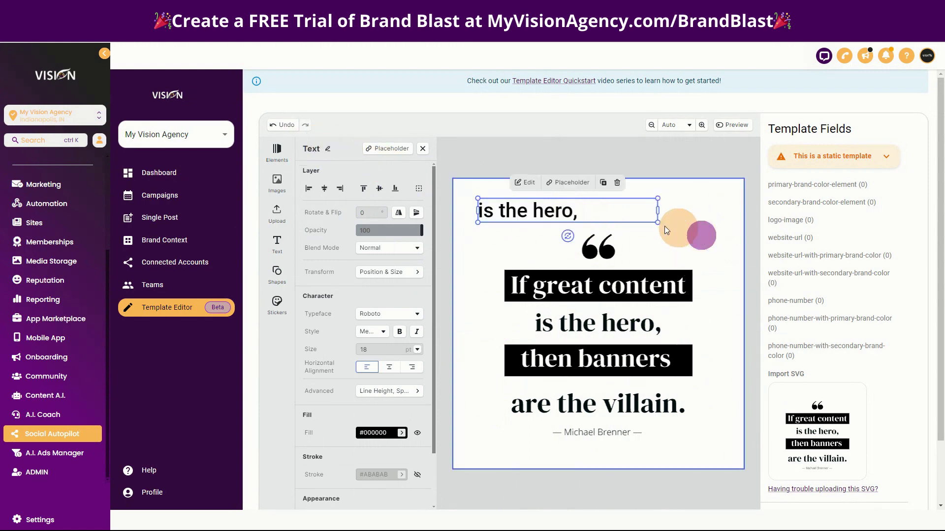
click(601, 196)
click(617, 183)
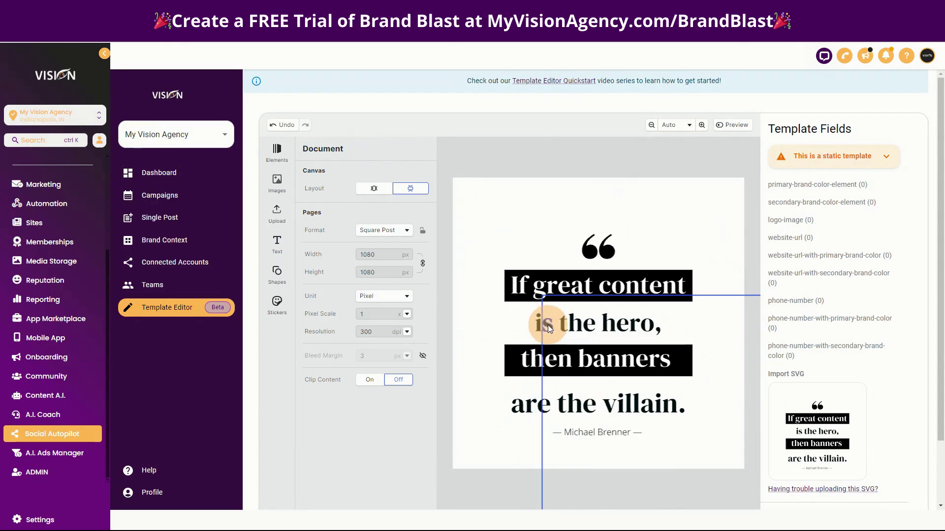
Check the element names of the letter "s" in "is", the first letter of "the" and the background.
drag(605, 382, 550, 328)
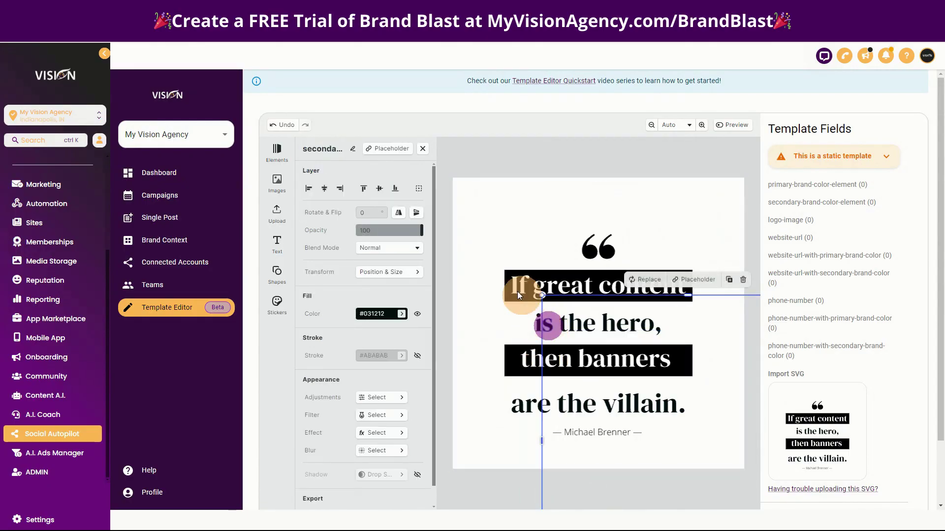
click(553, 329)
click(565, 329)
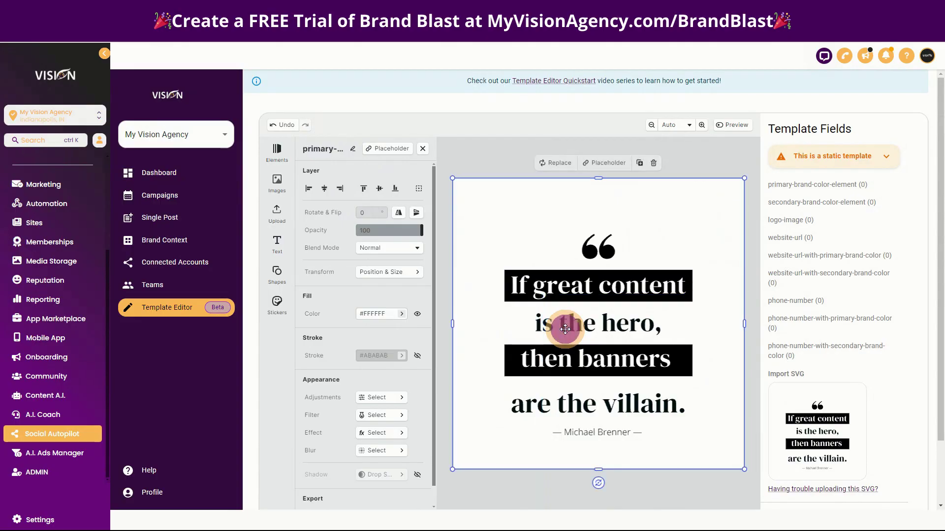
click(563, 329)
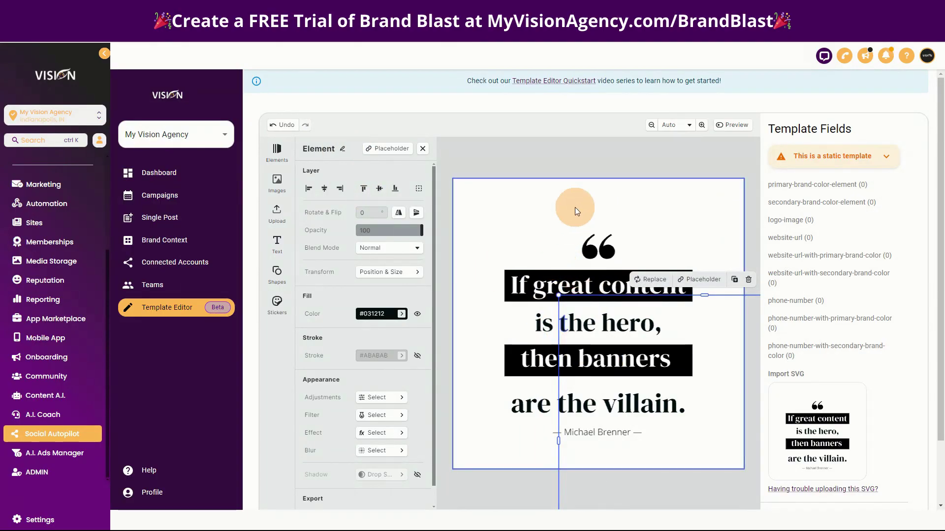
click(678, 208)
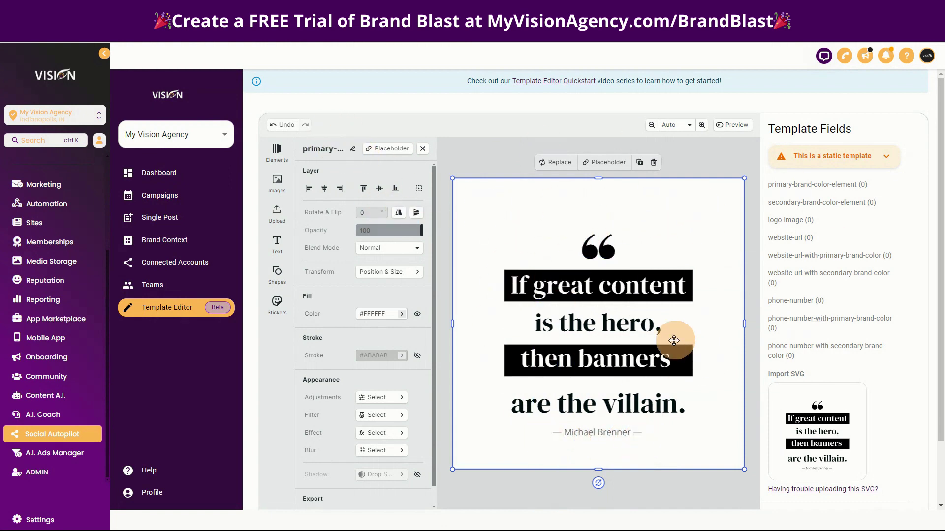
Add the Unsplash black cat image and shrink it to about 290 × 193 px in the design's upper-left corner.
click(271, 178)
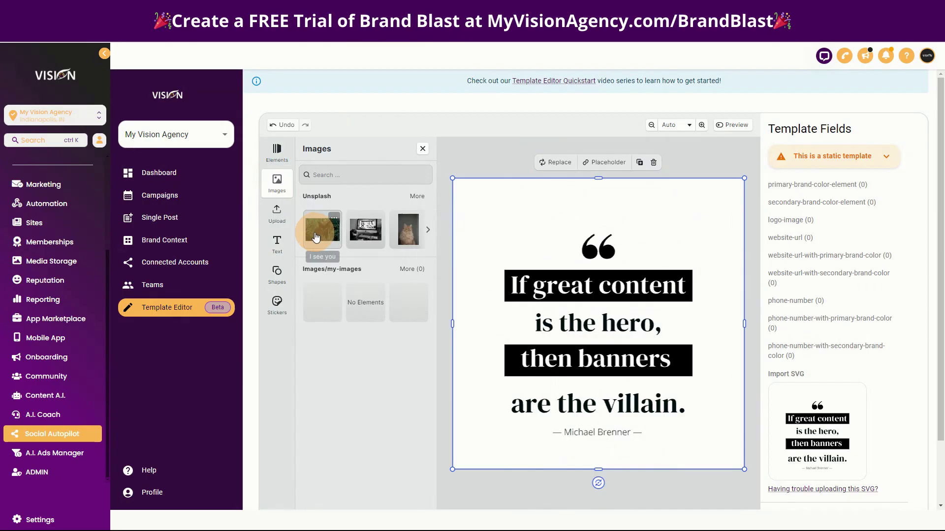
drag(316, 237, 553, 219)
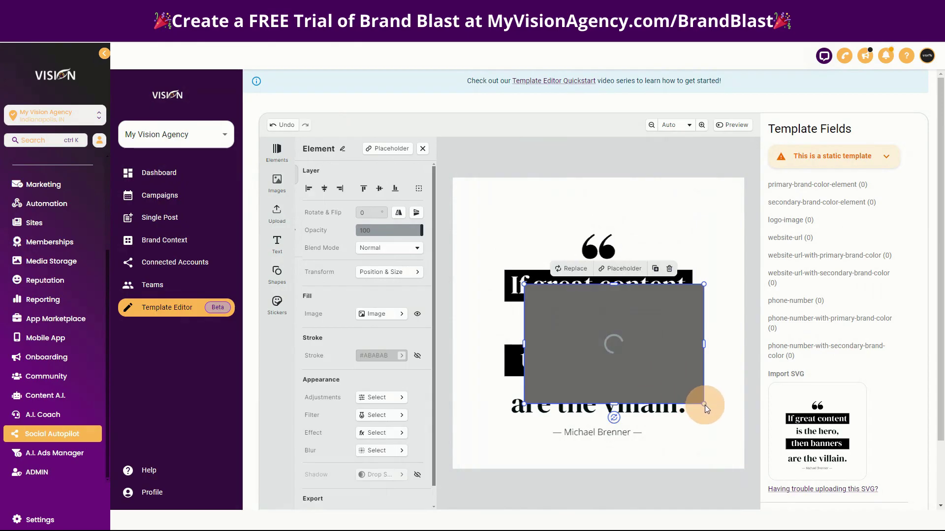
drag(704, 403, 505, 228)
click(348, 271)
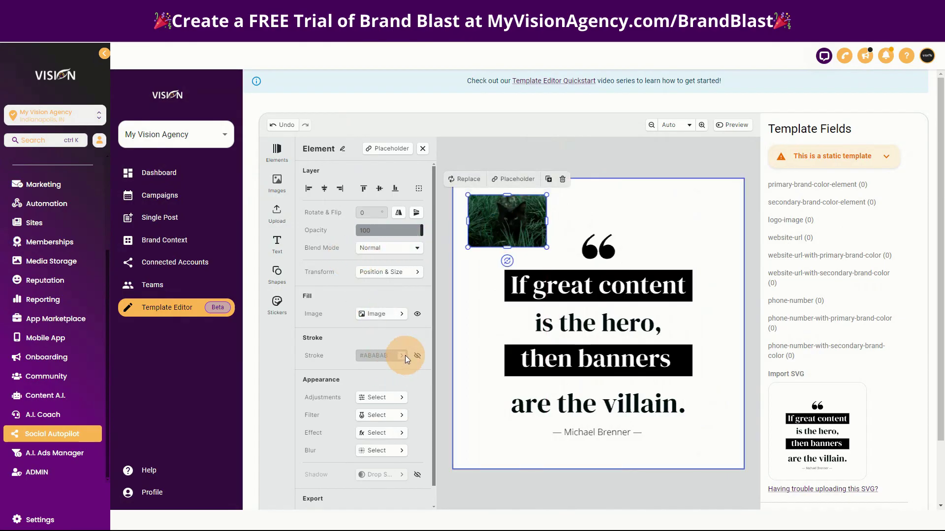
click(468, 208)
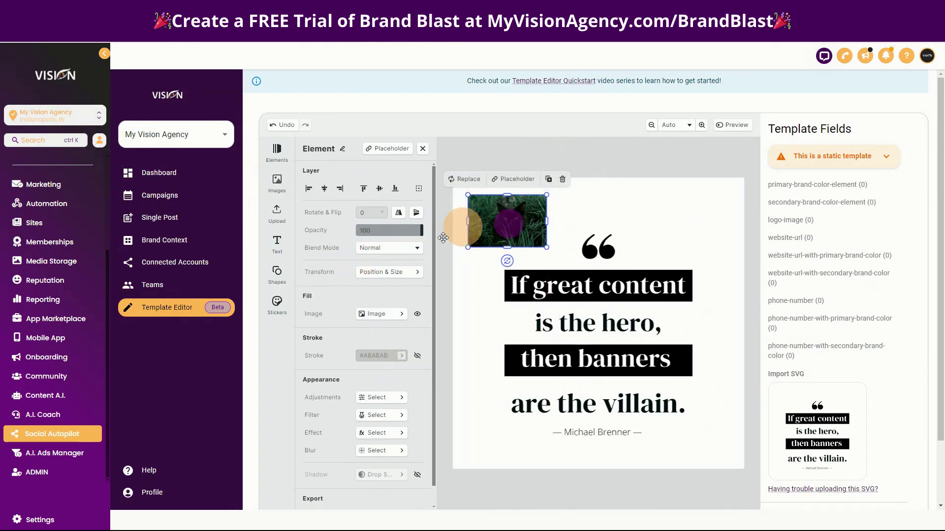
Crop the cat image to a width of 200 px and try to set the crop height to 200 px.
click(388, 409)
click(397, 327)
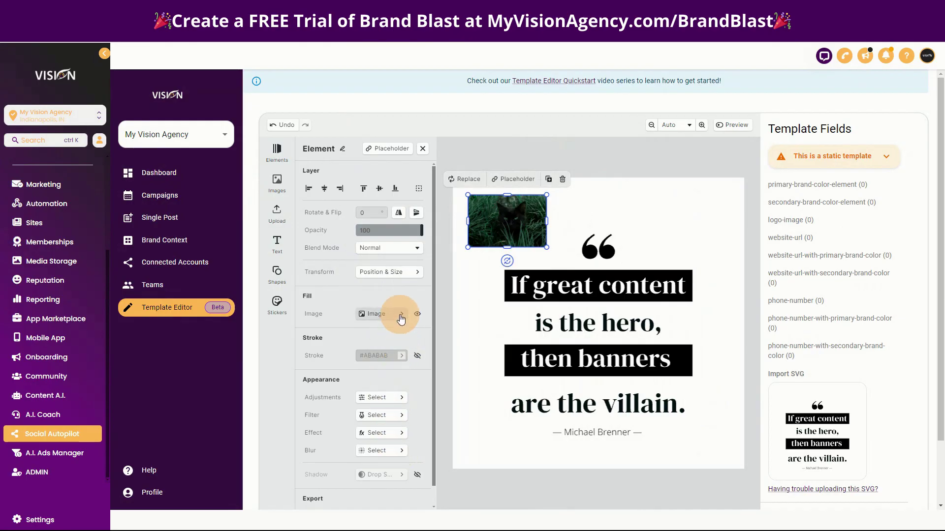
click(401, 315)
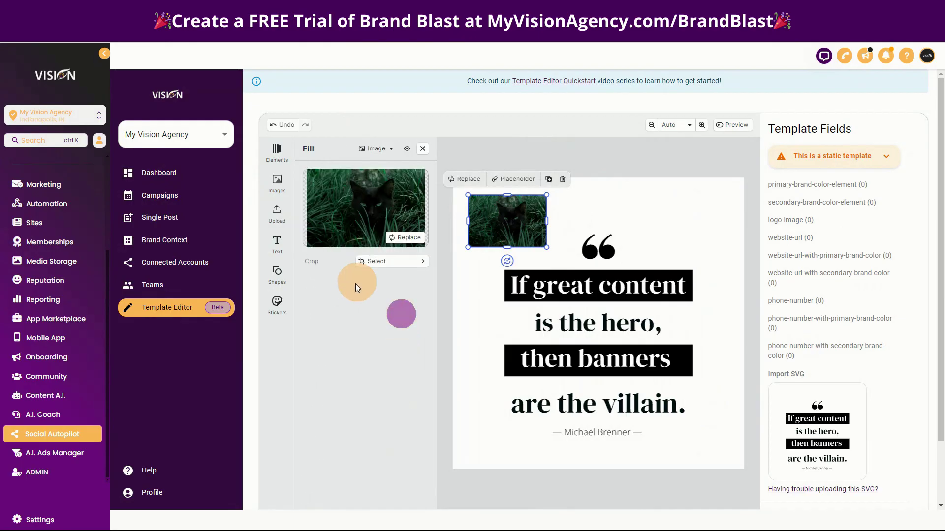
click(376, 259)
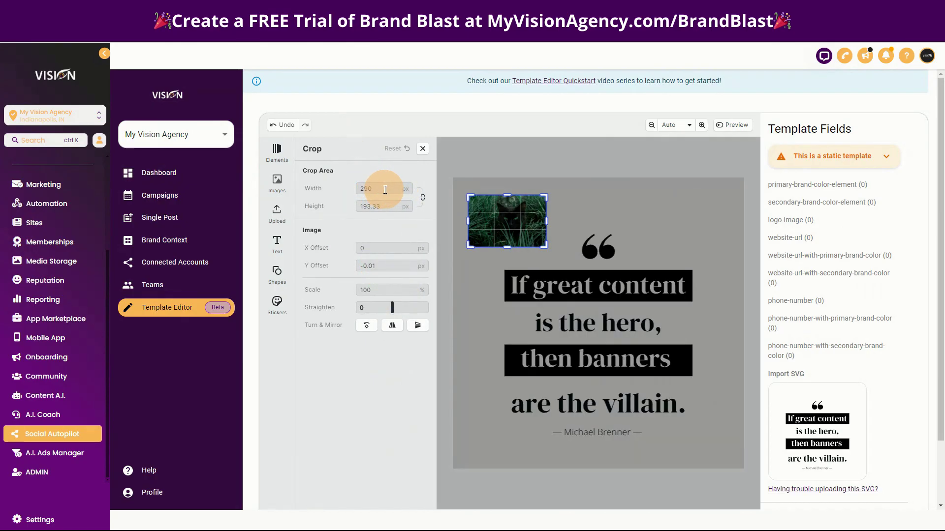
drag(385, 189, 360, 191)
text(200)
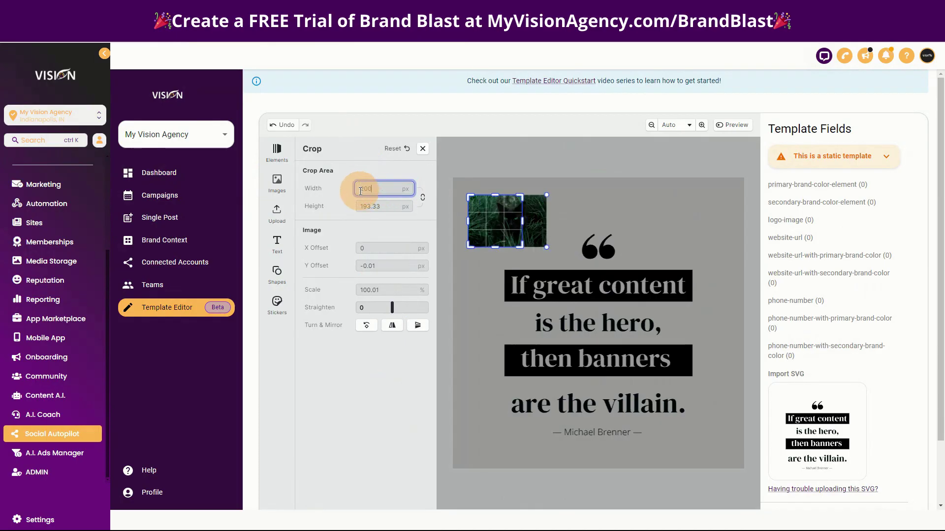
click(386, 206)
text(200)
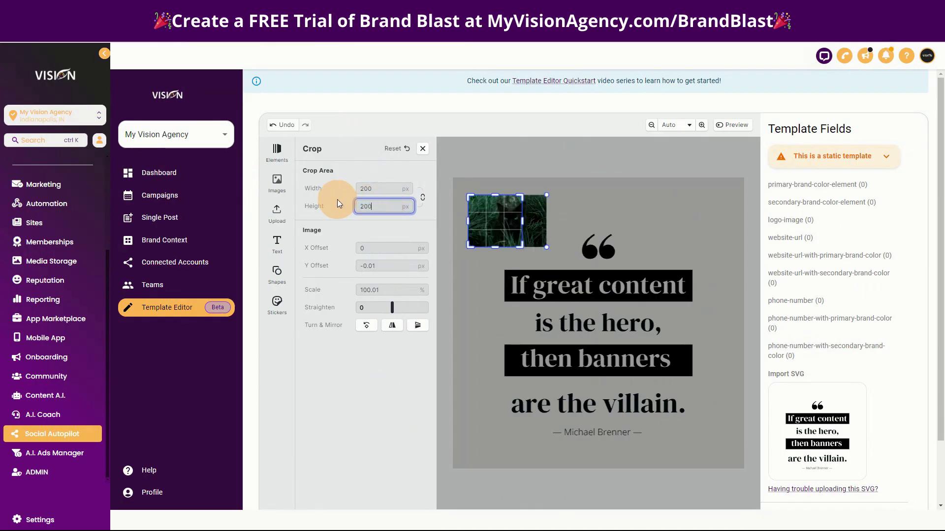
click(422, 149)
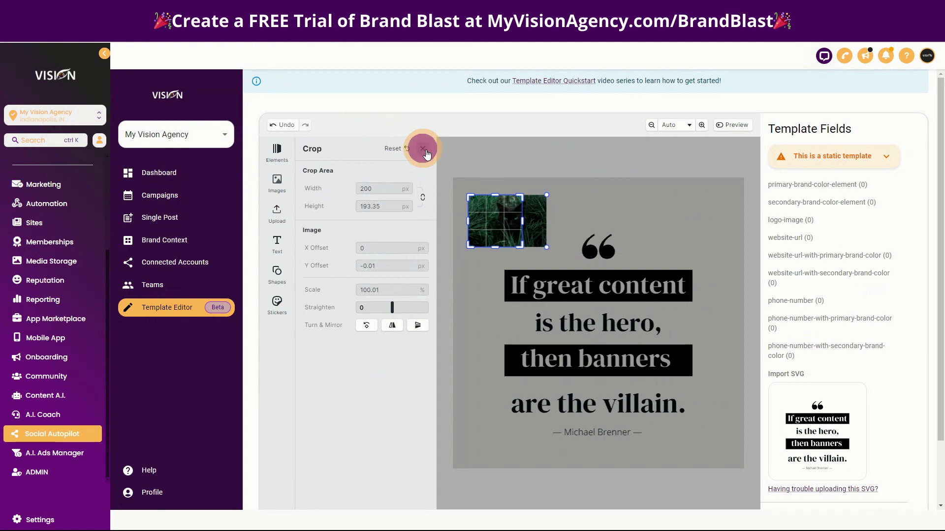
Nudge the cropped cat image slightly within the design's upper-left corner.
click(498, 224)
drag(497, 224, 496, 219)
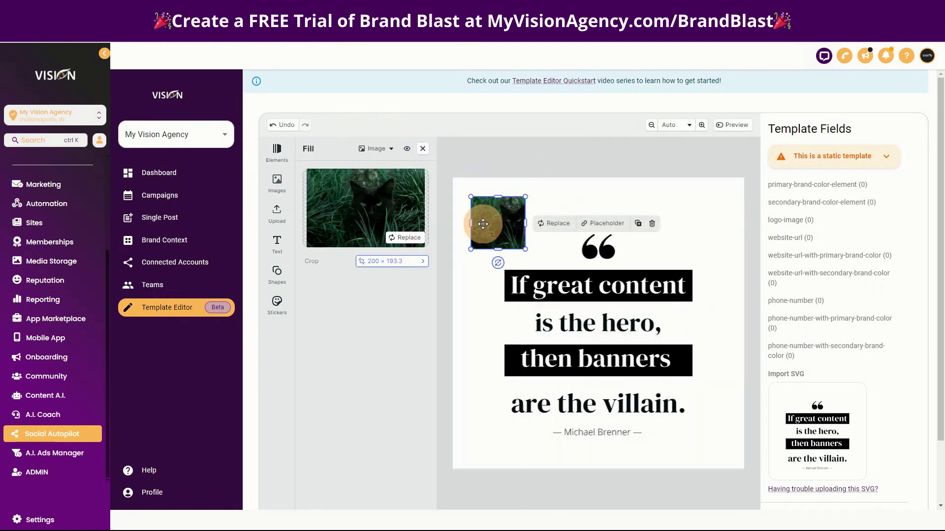
click(497, 222)
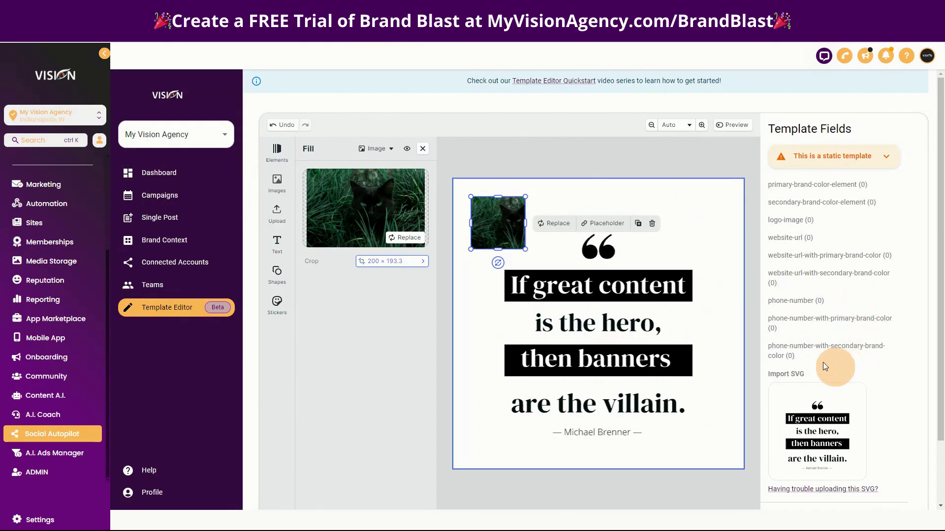
Copy the logo-image field name from the template fields and rename the cropped cat image as logo-image.
drag(763, 219, 805, 222)
key(ctrl+c)
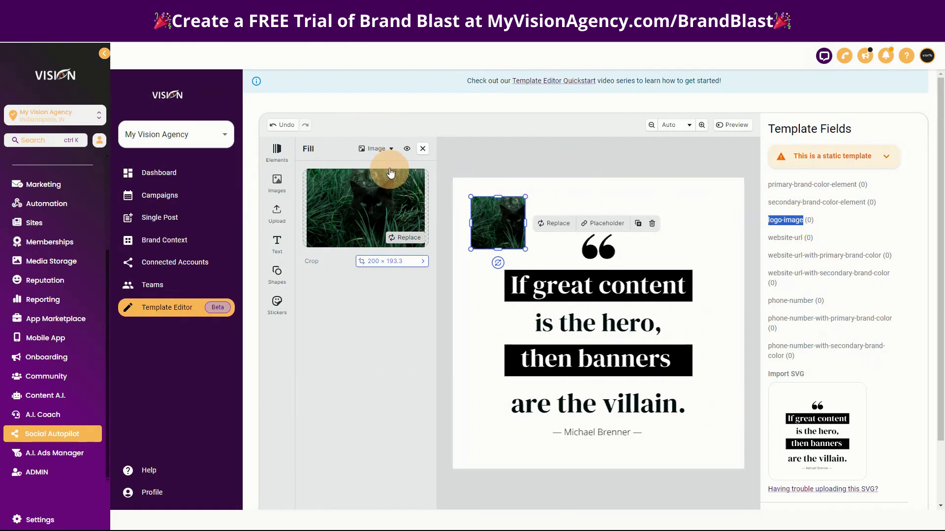
click(504, 220)
click(422, 148)
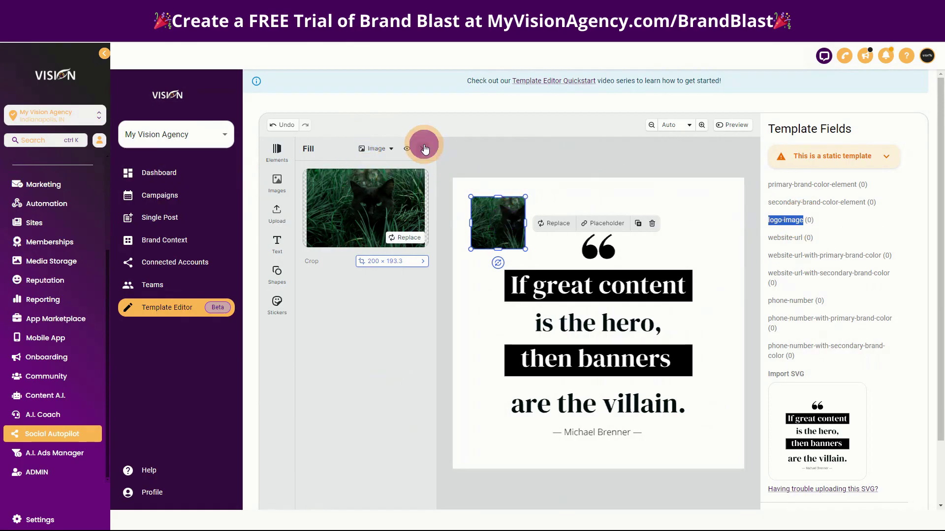
click(341, 150)
click(343, 150)
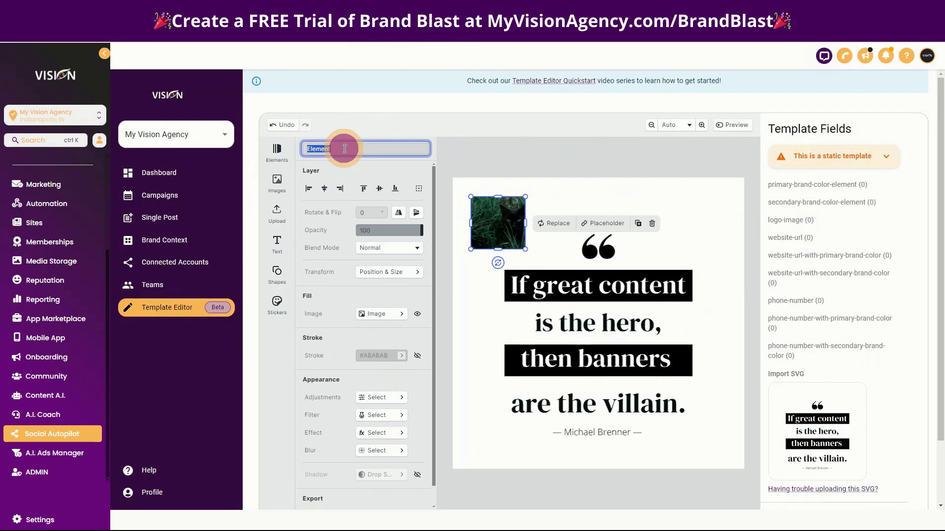
key(ctrl+v)
key(Return)
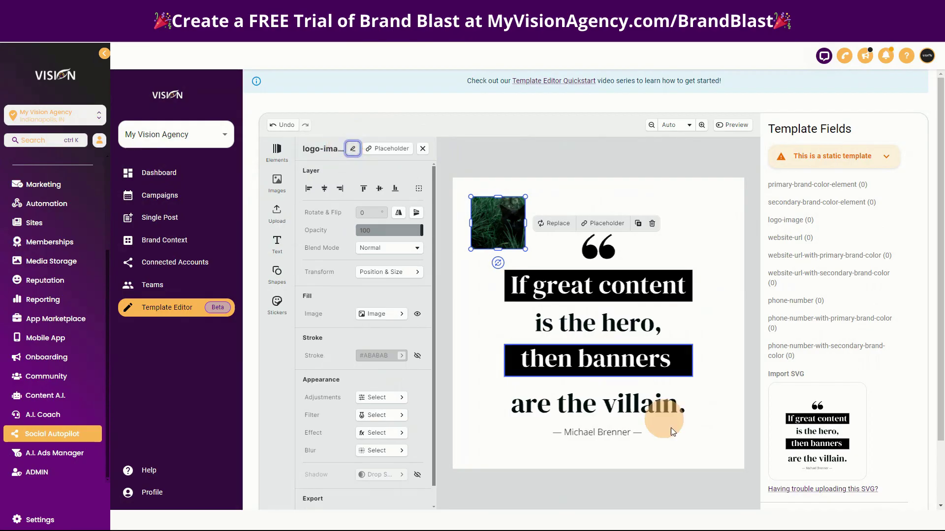
Add a paragraph text element below the quote's author line and replace its text with website.
click(562, 453)
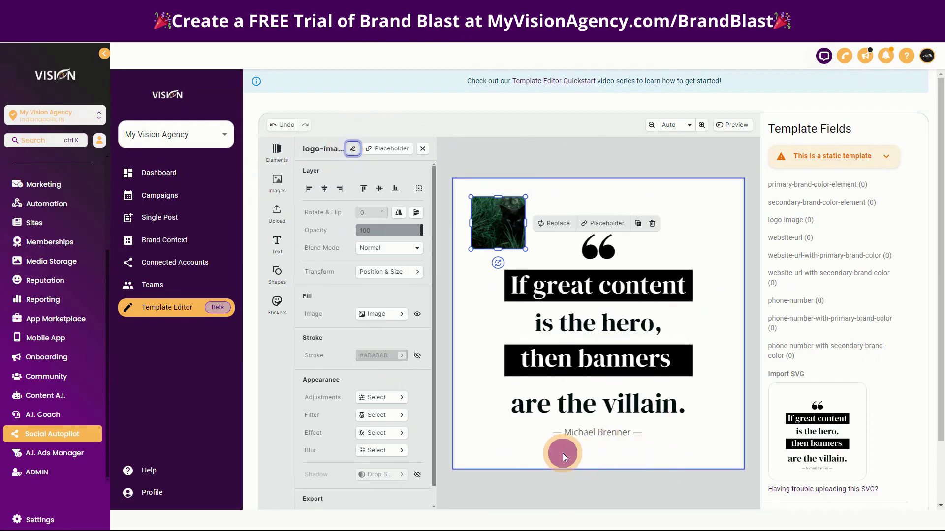
click(275, 243)
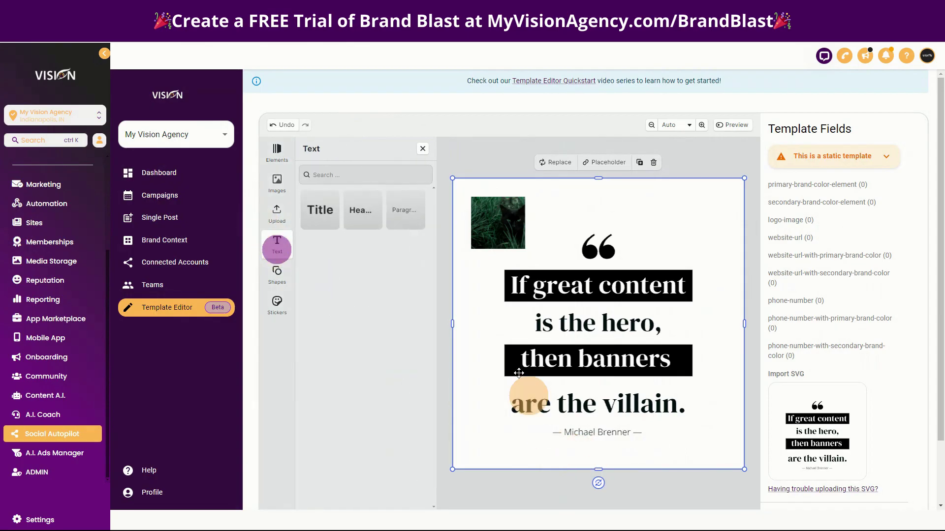
drag(410, 216, 597, 448)
drag(548, 338, 571, 449)
double_click(611, 454)
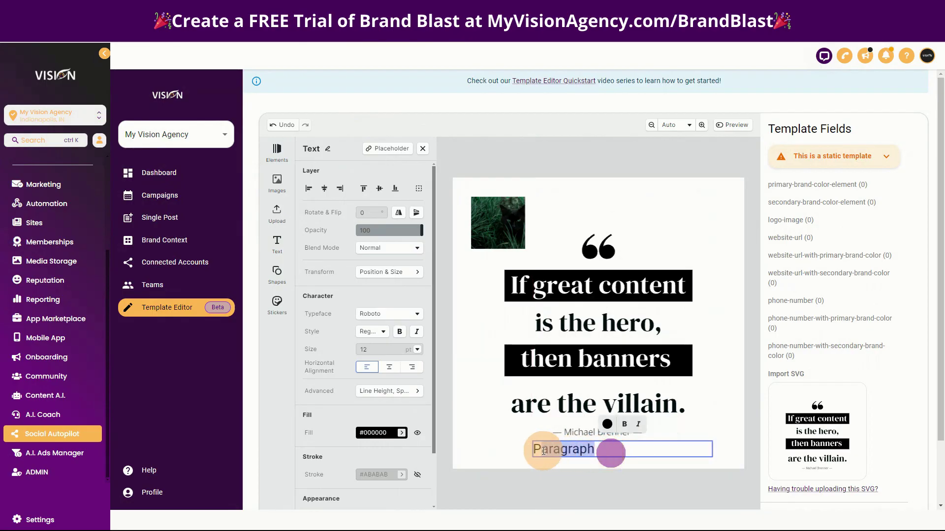
text(website)
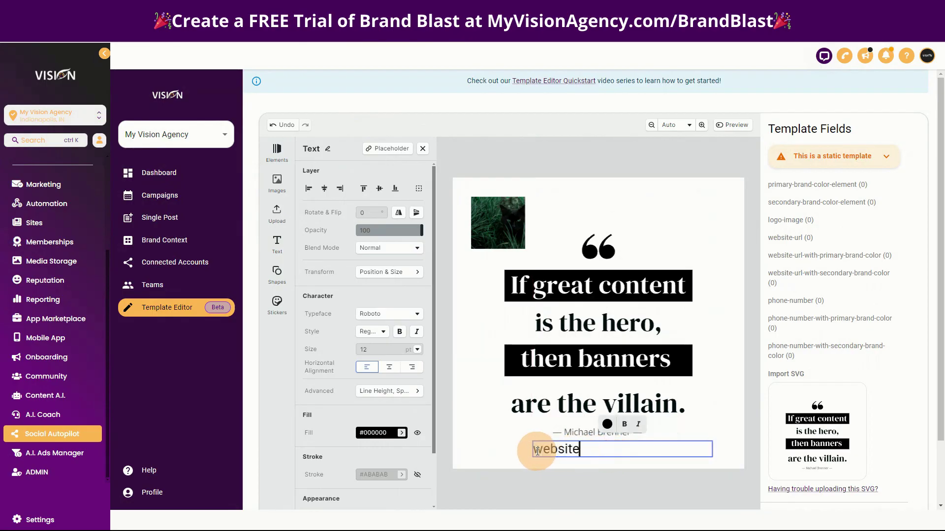
Center-align the website text and center its box horizontally beneath the author line.
click(388, 367)
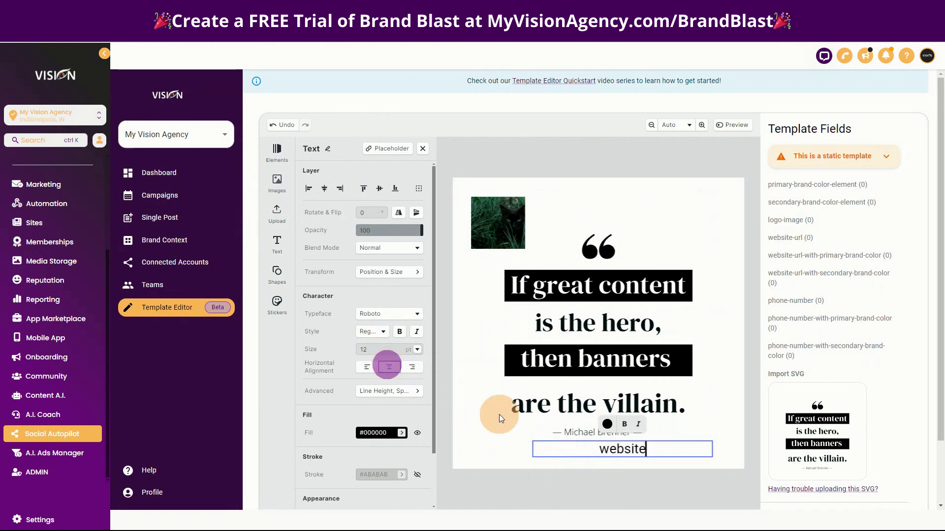
click(729, 428)
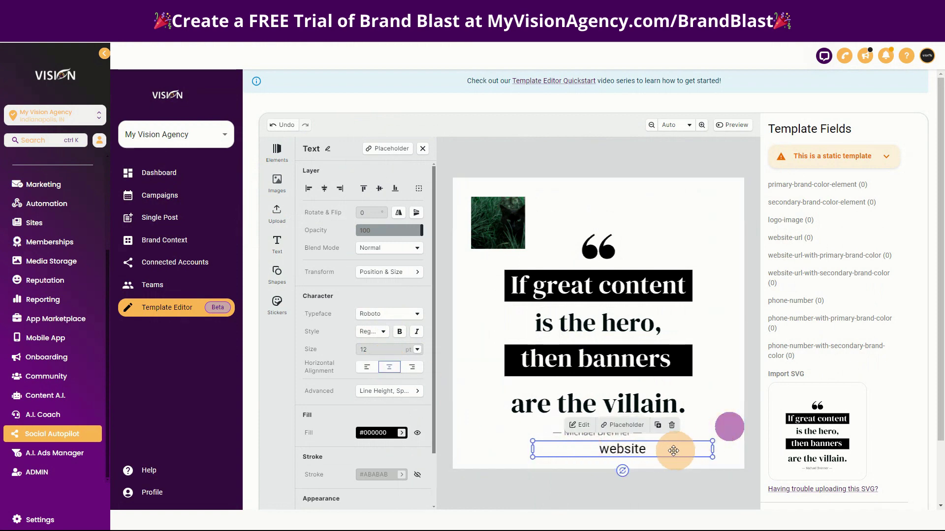
drag(671, 451, 643, 449)
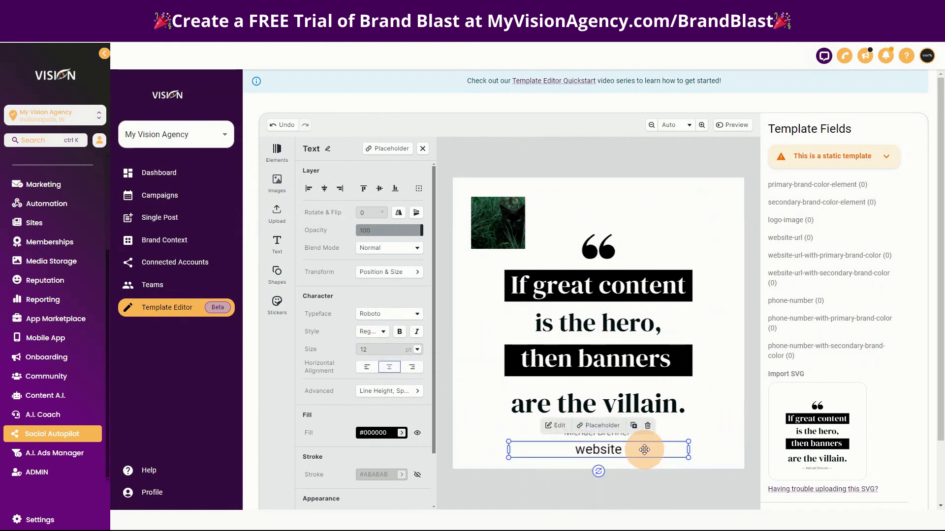
click(630, 453)
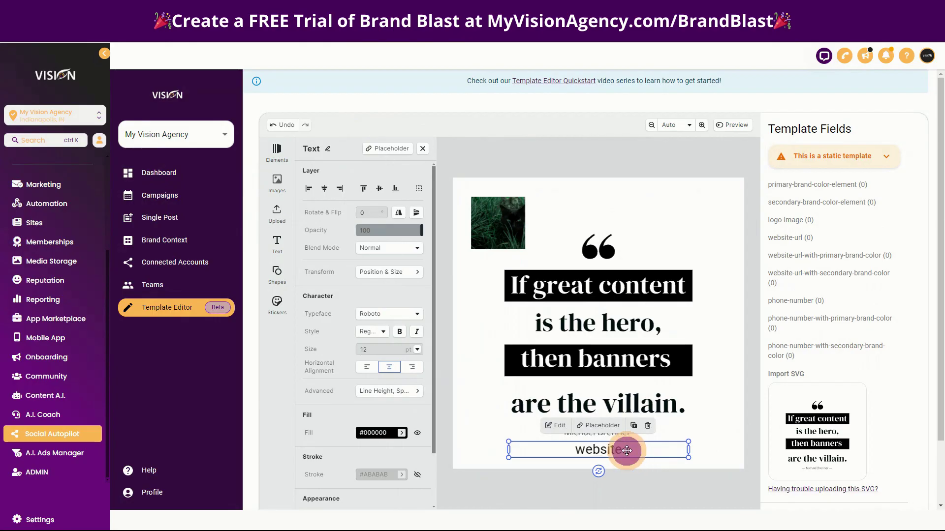
double_click(630, 450)
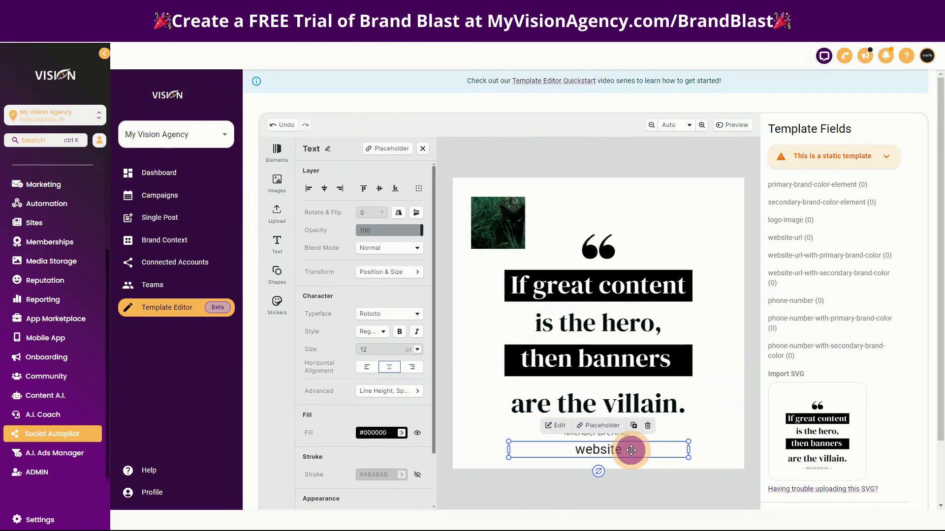
click(564, 450)
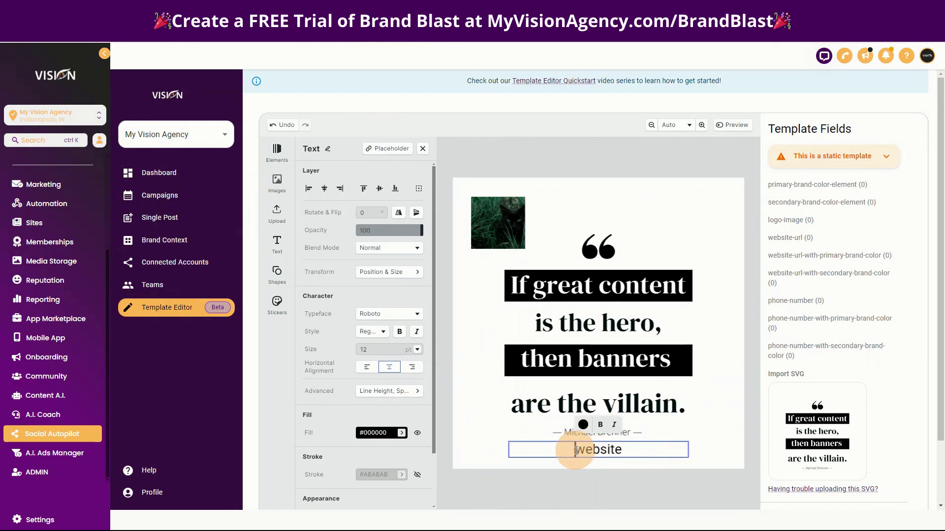
drag(564, 449, 635, 452)
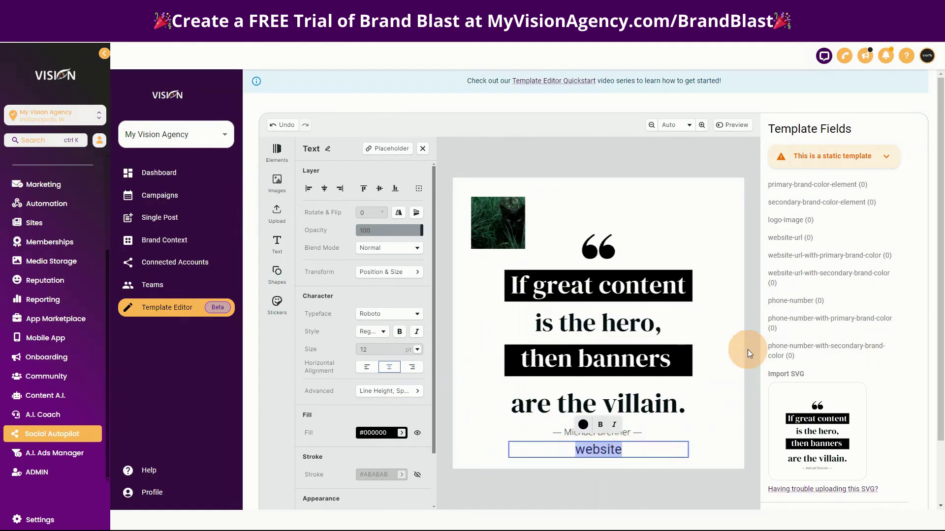
click(701, 436)
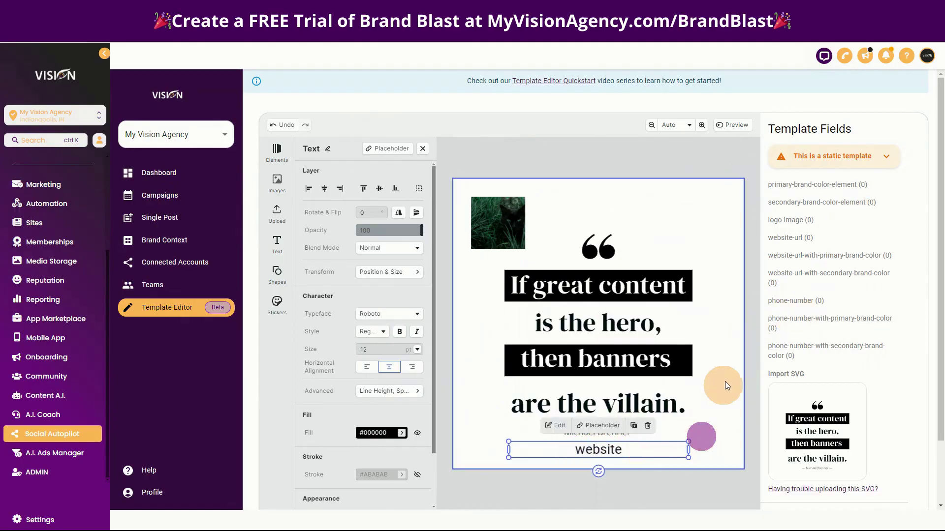
drag(611, 440, 724, 305)
Shift the white background rectangle slightly downward in the design.
click(698, 212)
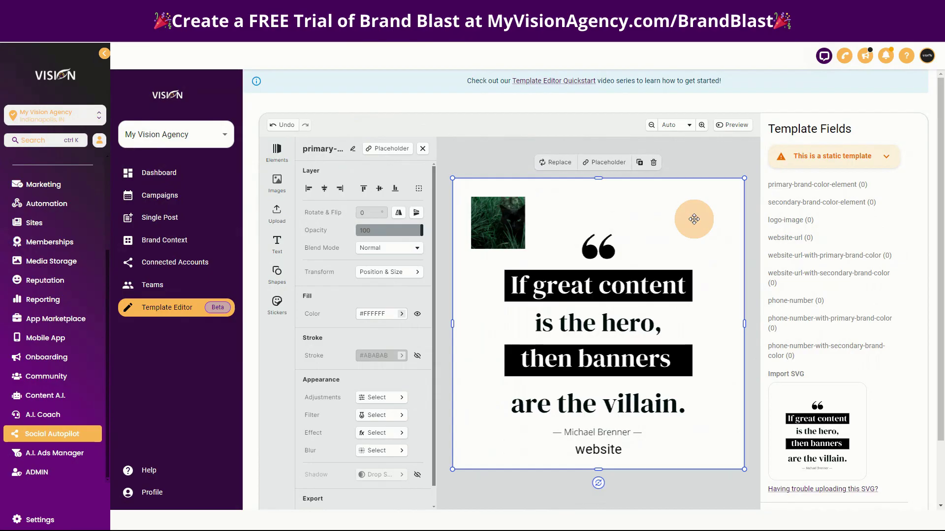
drag(694, 219, 702, 473)
drag(601, 461, 604, 453)
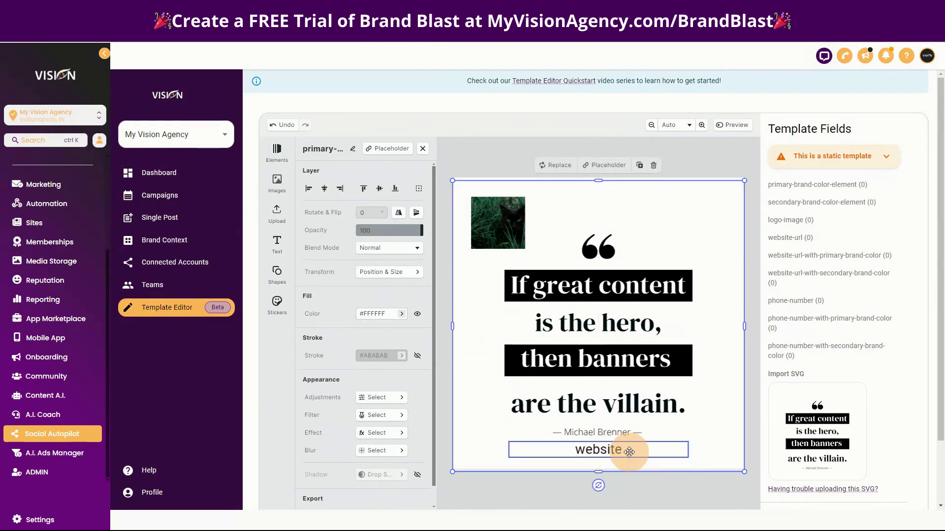
Copy the website-url-with-secondary-brand-color field name from the template fields and rename the website text element with it.
click(573, 449)
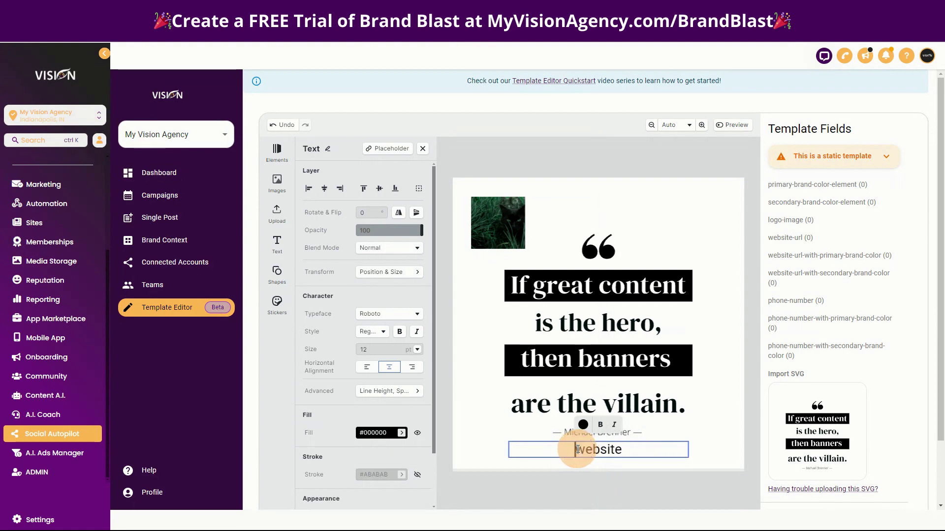
drag(576, 450, 633, 449)
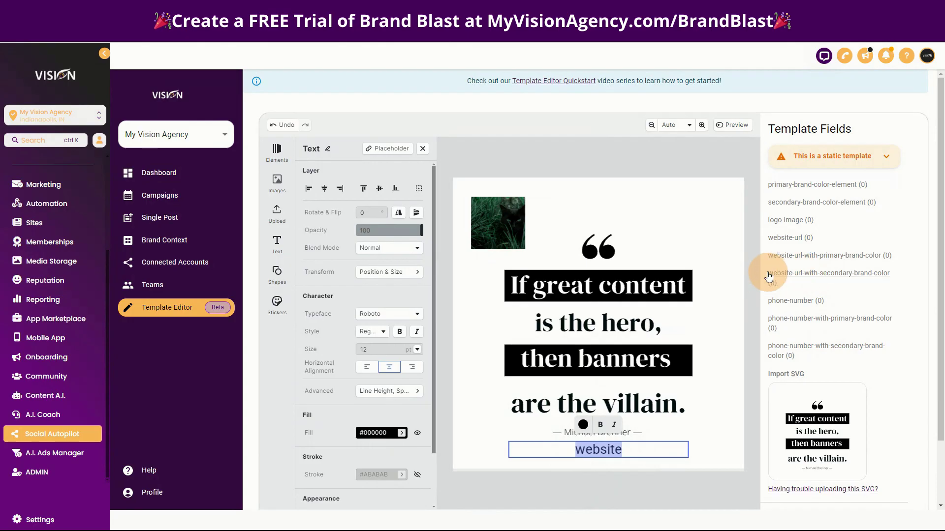
click(881, 223)
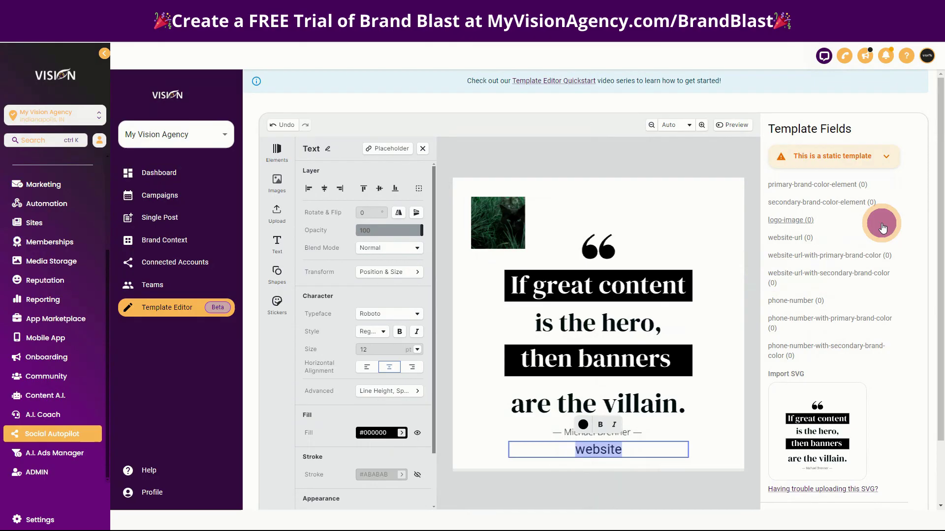
click(716, 385)
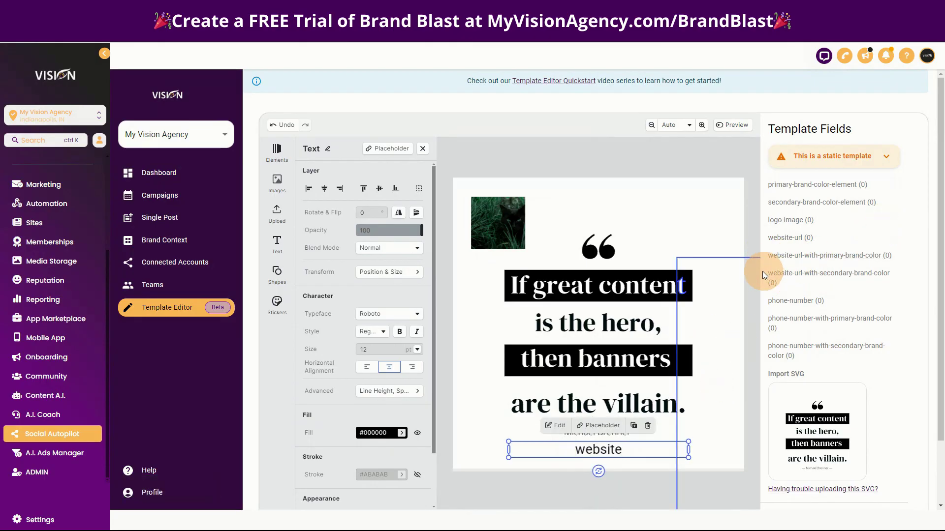
drag(764, 274, 892, 278)
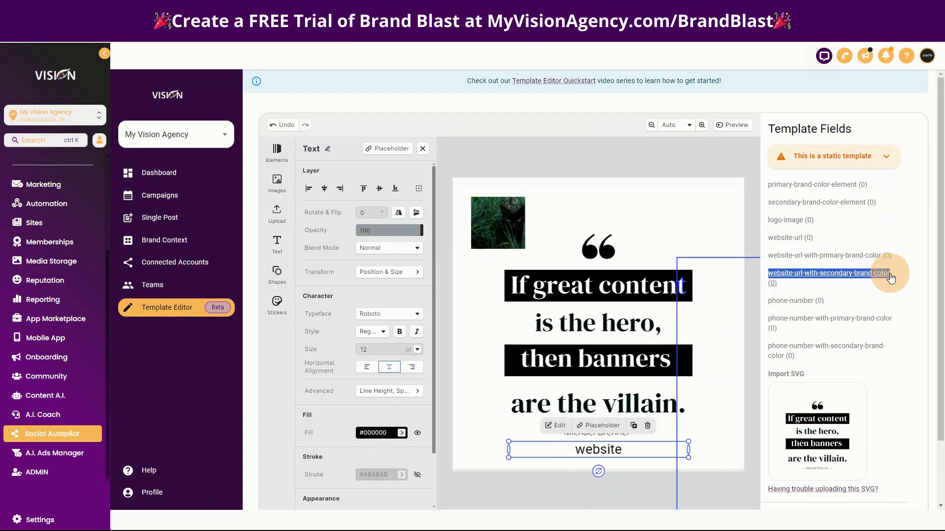
click(570, 451)
double_click(328, 148)
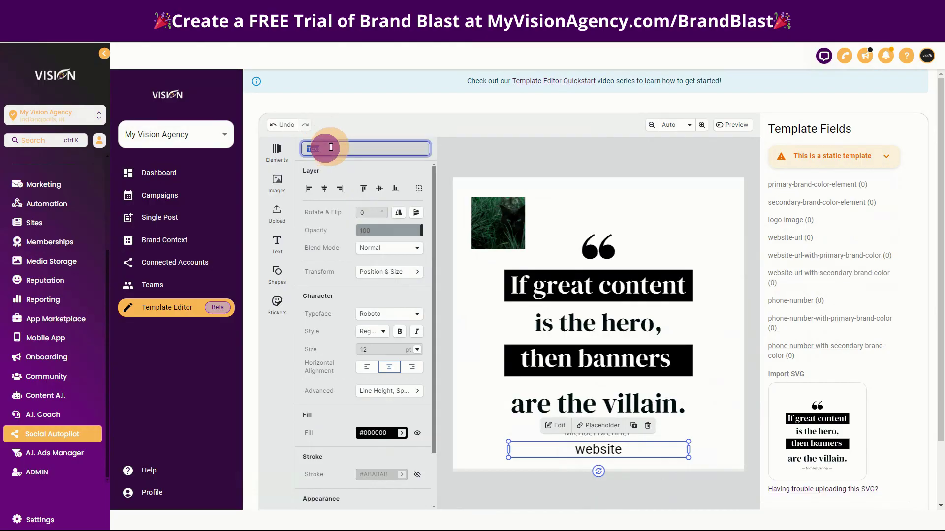
key(ctrl+v)
key(Return)
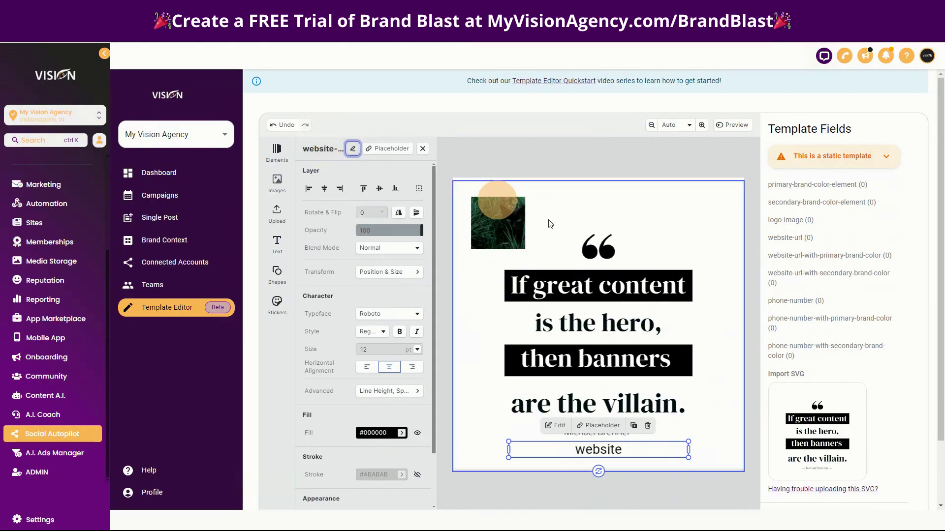
Move the white background back up to the design's top edge and save the template.
click(627, 266)
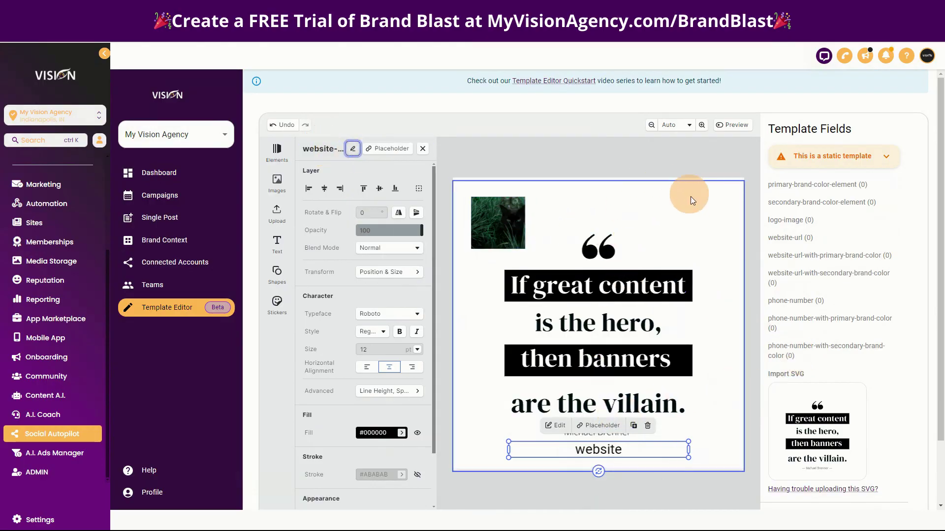
click(723, 213)
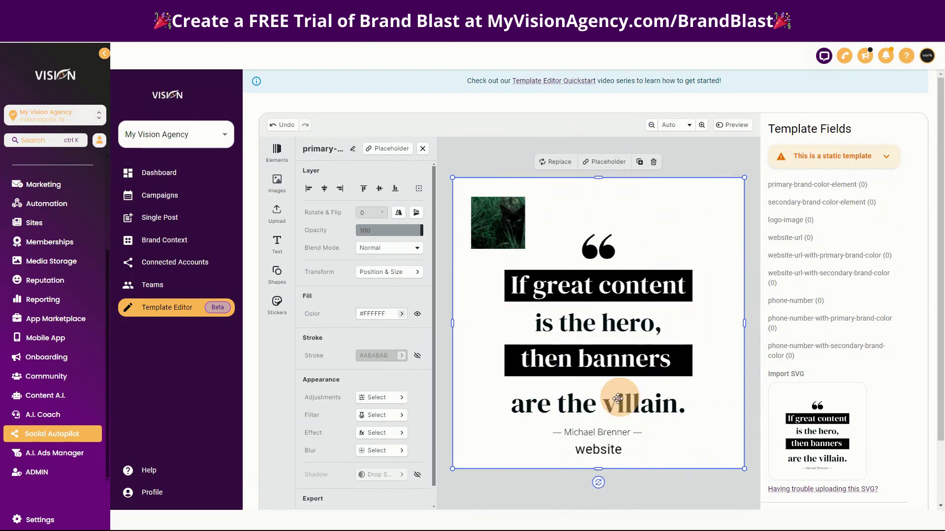
drag(599, 451, 611, 450)
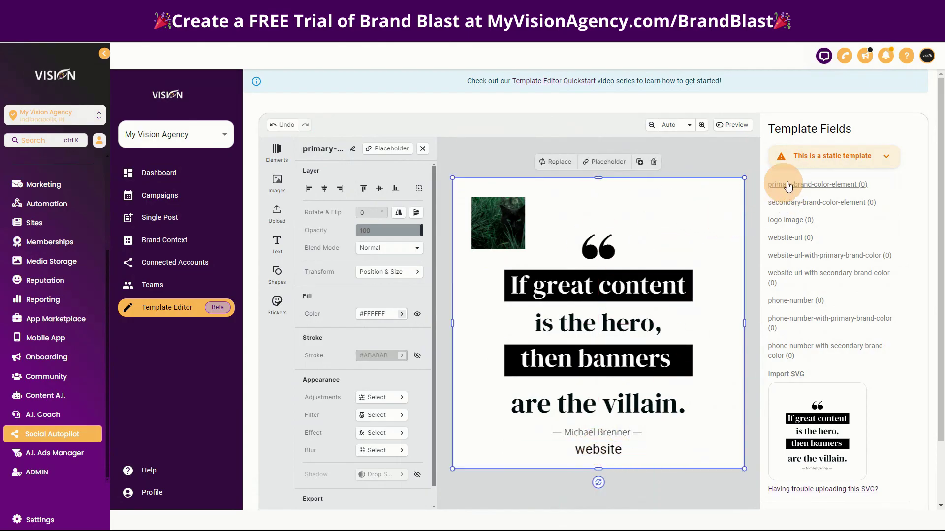
scroll(904, 422, down, 2)
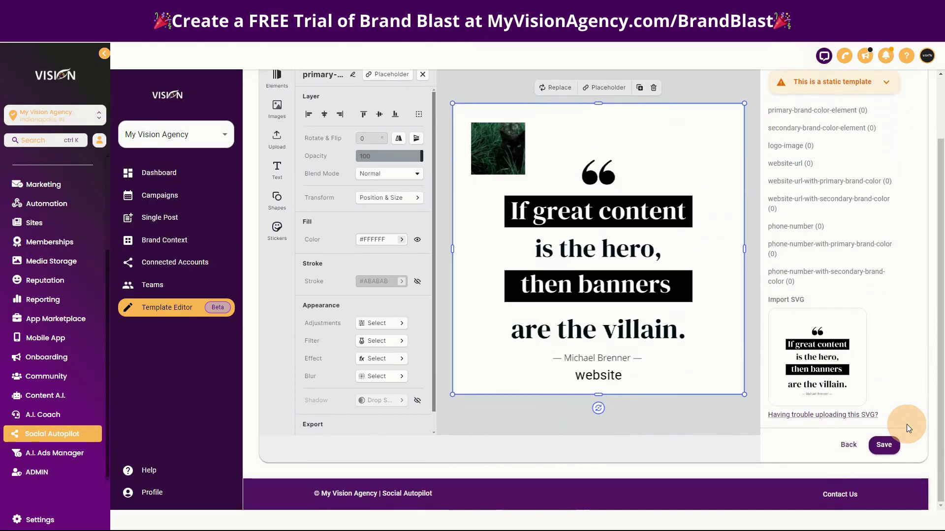
click(886, 446)
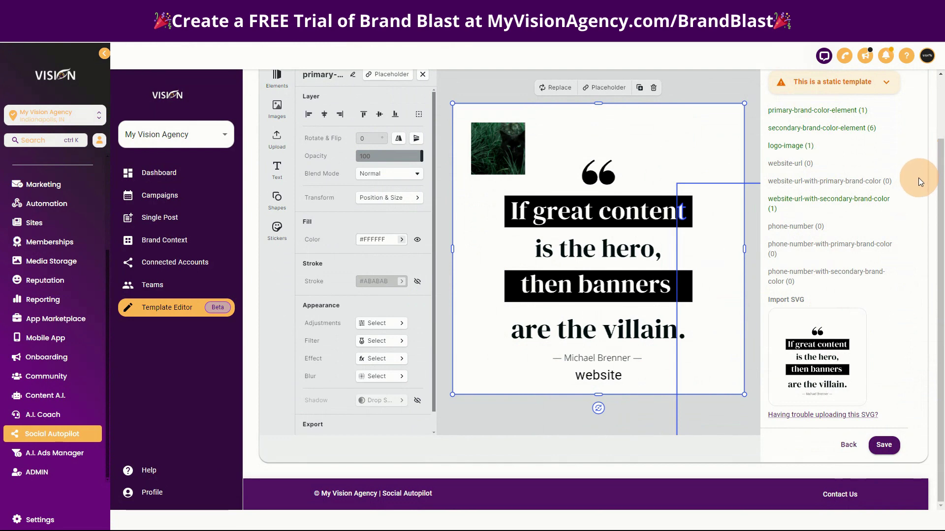
Close the enlarged image of the ten quote layouts and return to the template editor.
scroll(914, 237, up, 2)
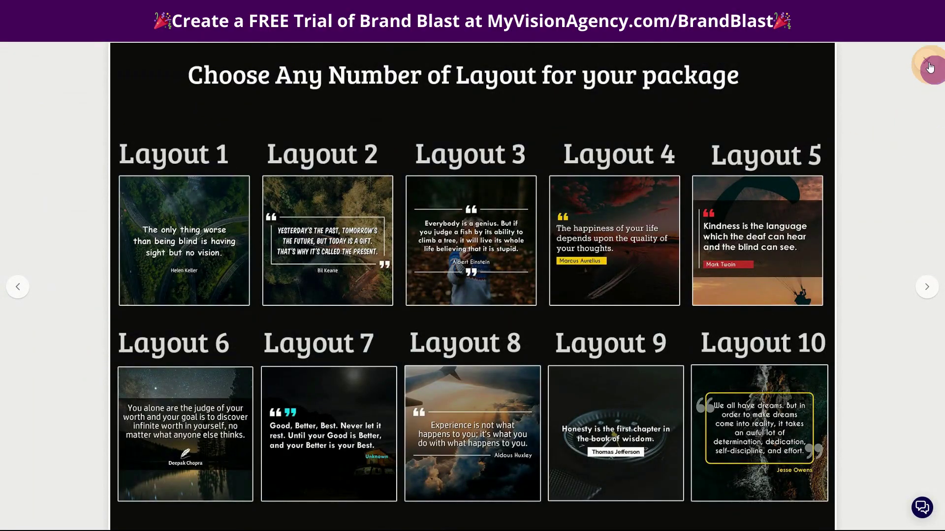
click(929, 66)
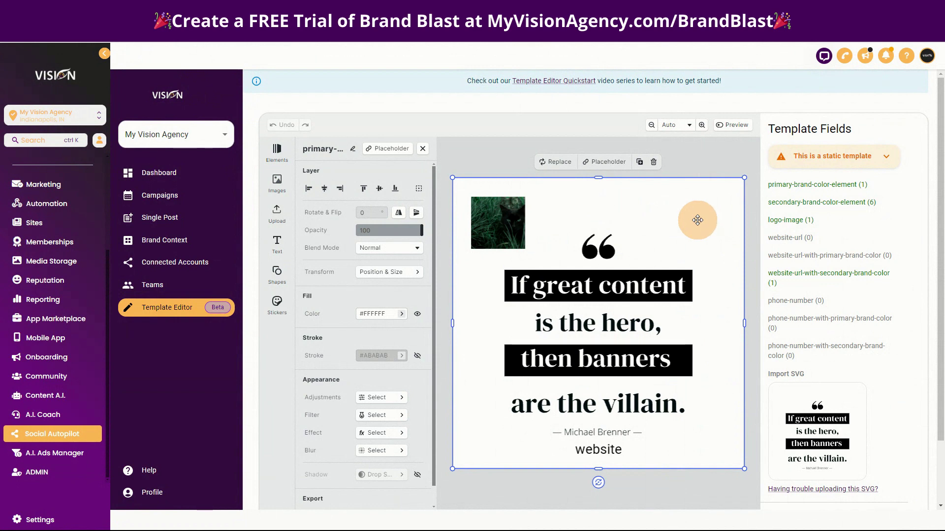
drag(697, 219, 544, 195)
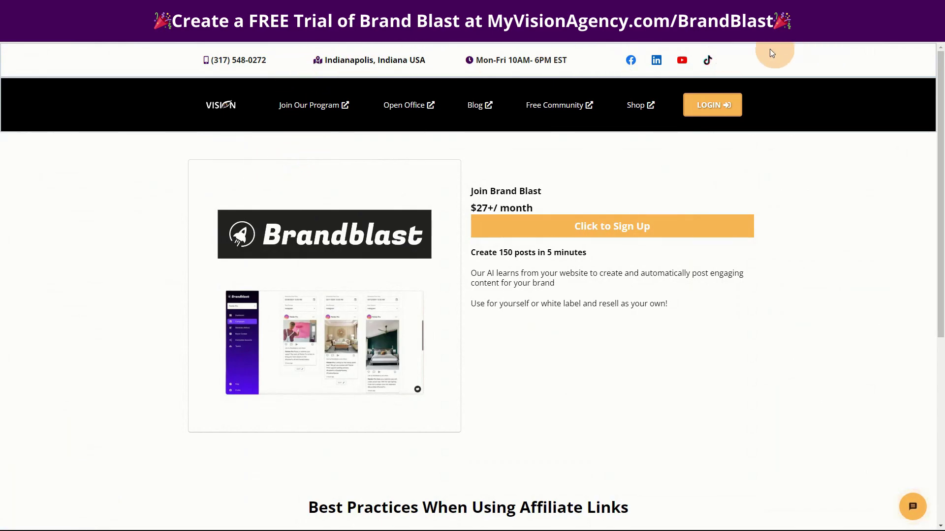
Open the Brandblast site from the Join Brand Blast offer, go to the agencies page and examine the pricing plans.
click(601, 232)
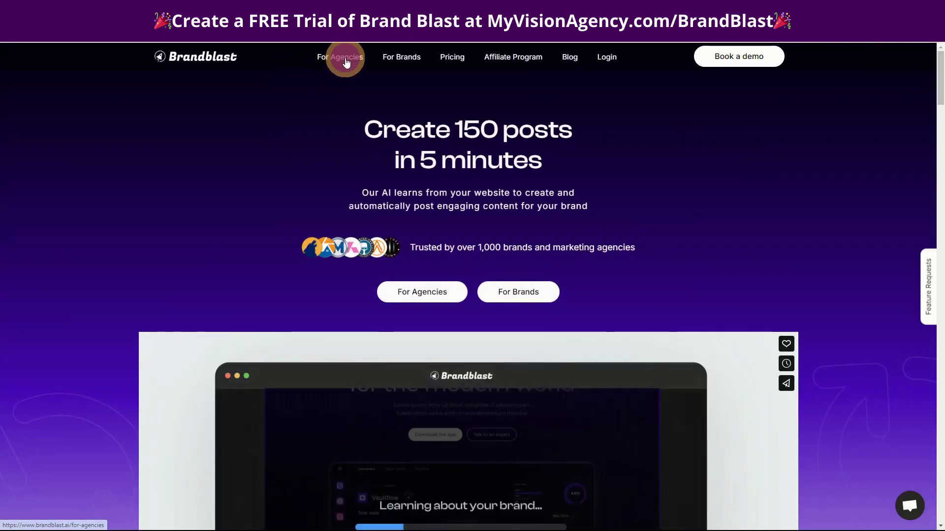
click(346, 63)
scroll(708, 406, down, 6)
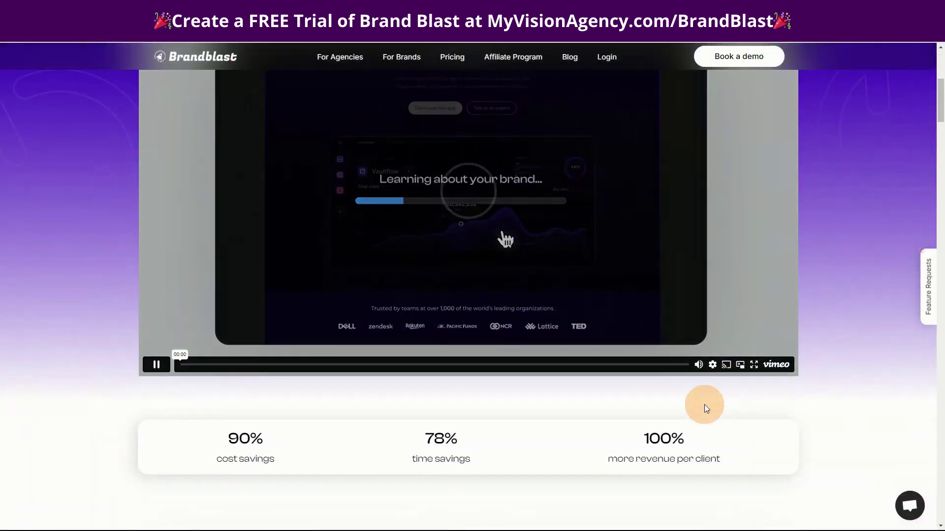
scroll(706, 408, down, 20)
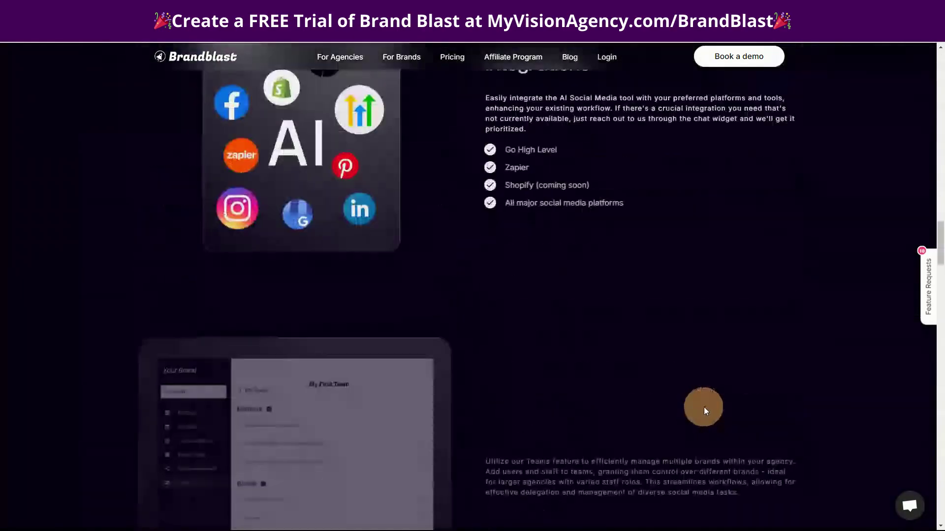
scroll(705, 410, down, 20)
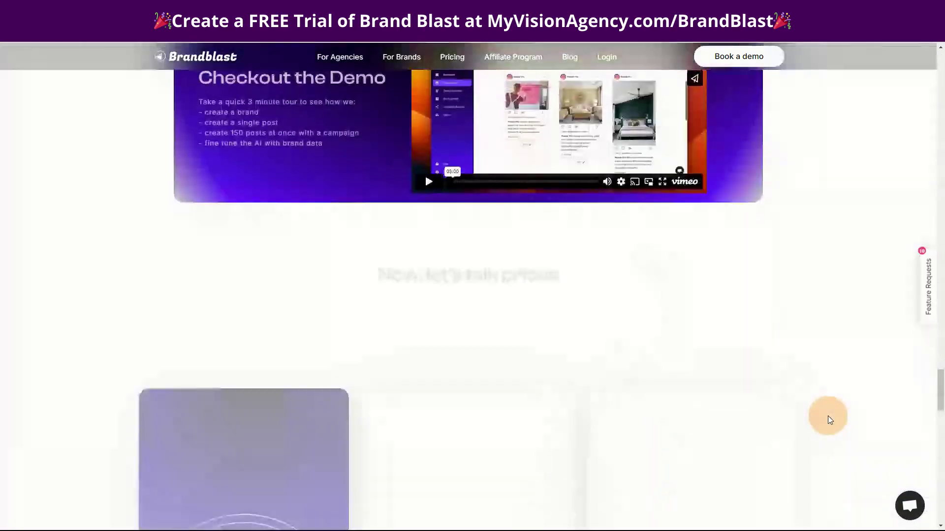
scroll(826, 415, down, 10)
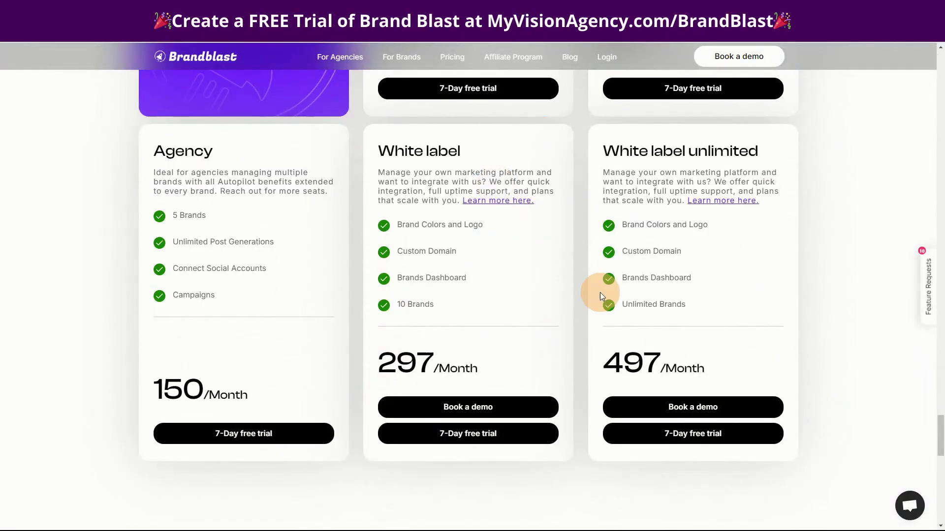